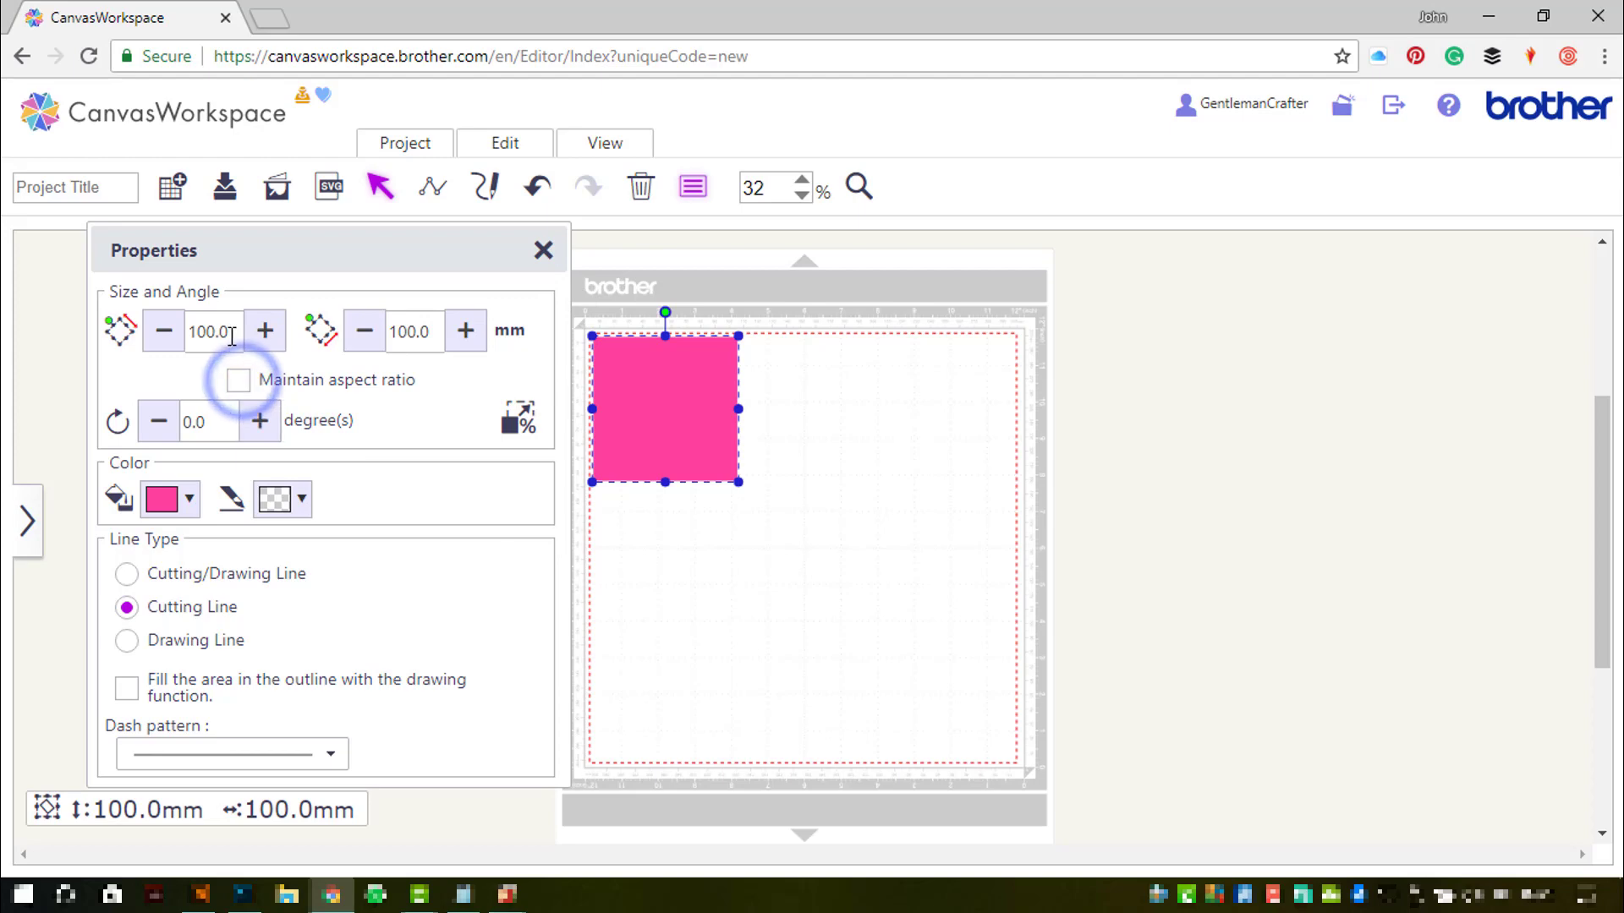
- Resize the pink square to a 75 mm height and a 225 mm width
double_click(211, 332)
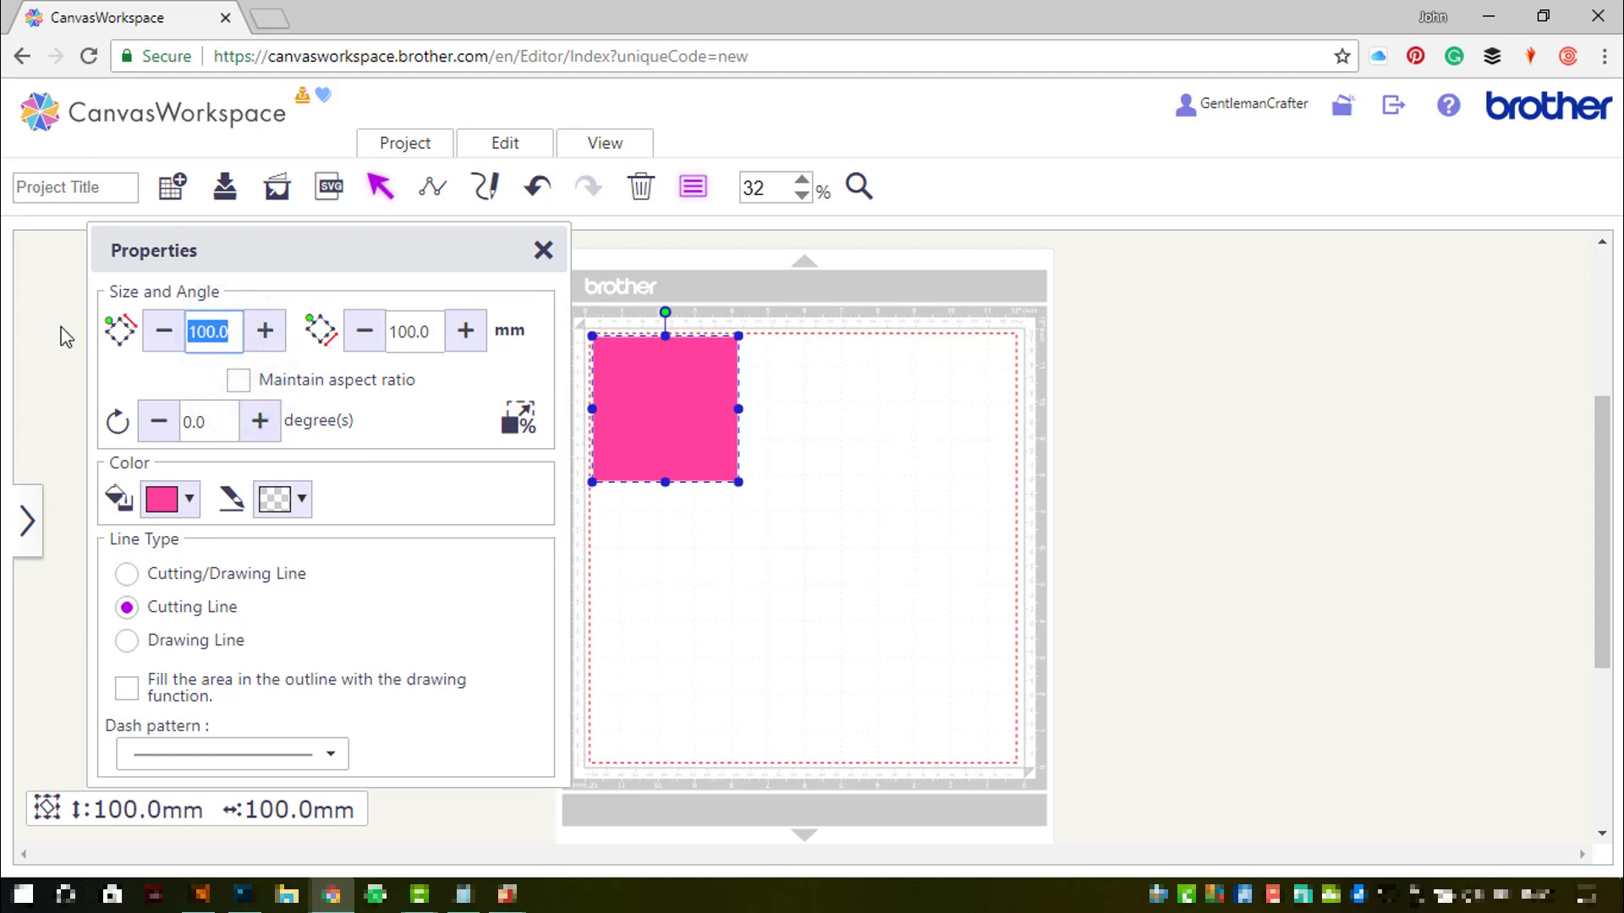
key("Return")
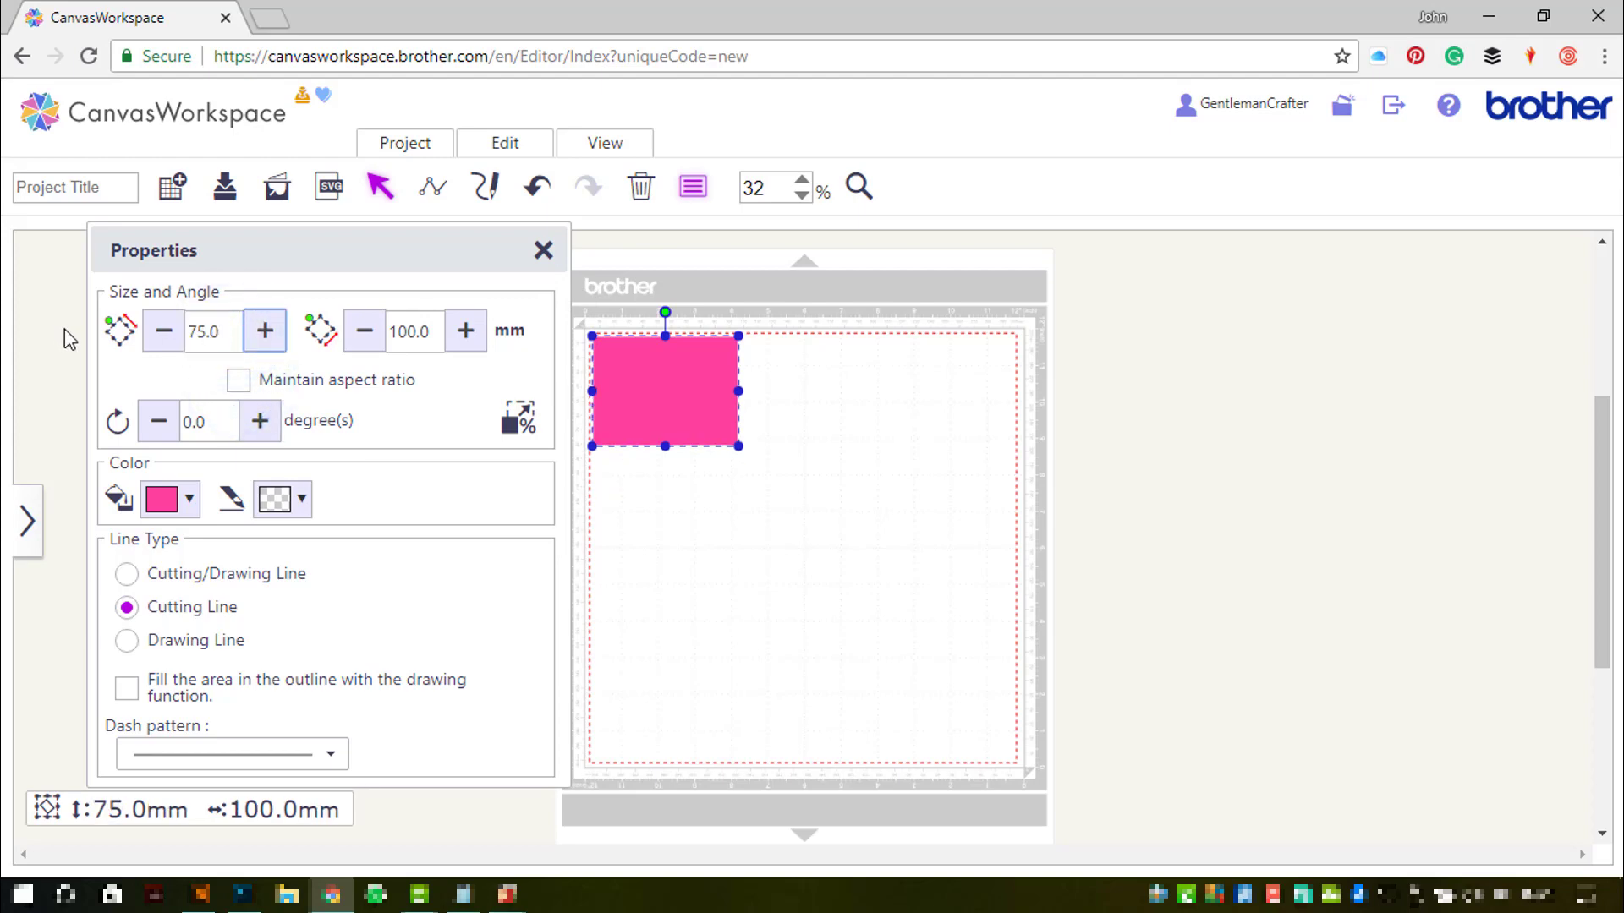
double_click(430, 332)
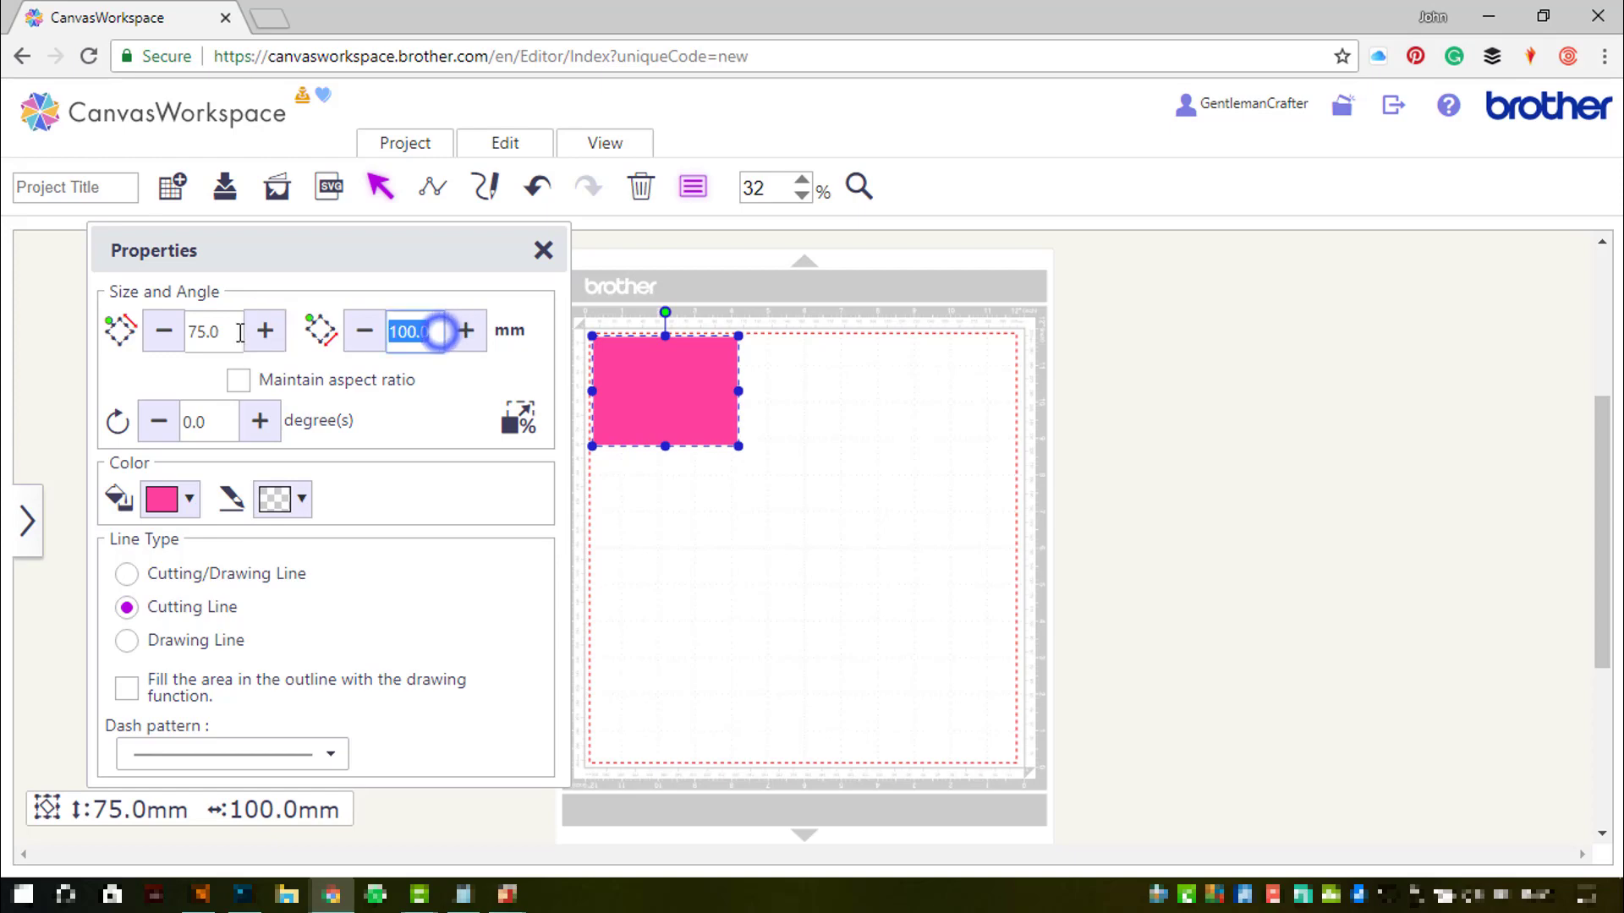
type("225")
key("Tab")
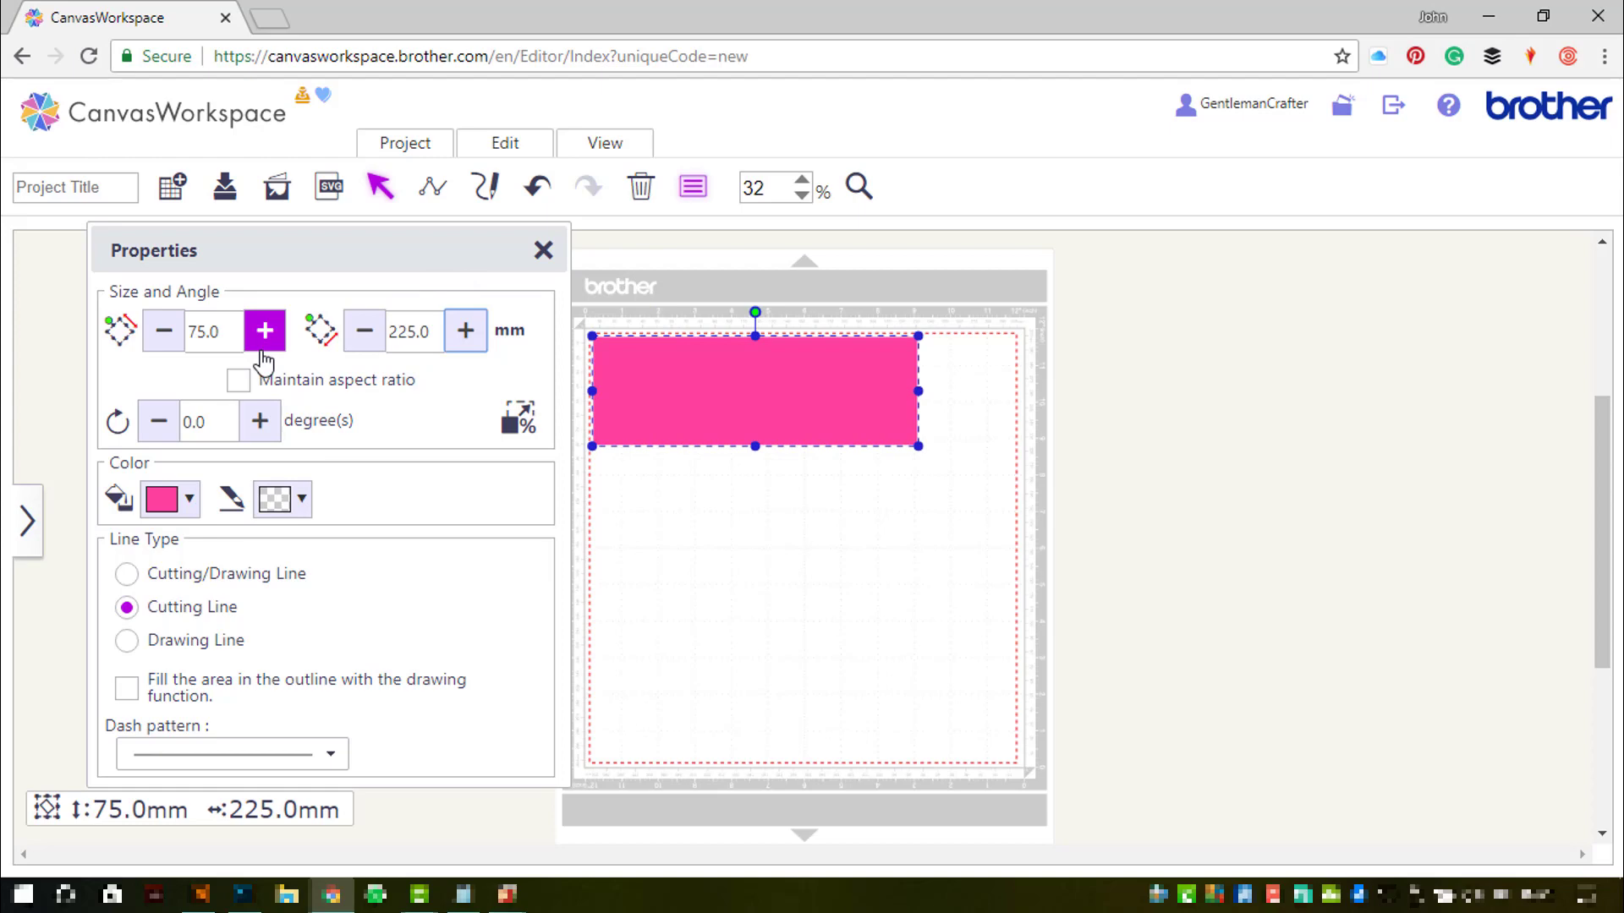
- Add a square from Basic shapes with light grey fill and a transparent outline
left_click(30, 523)
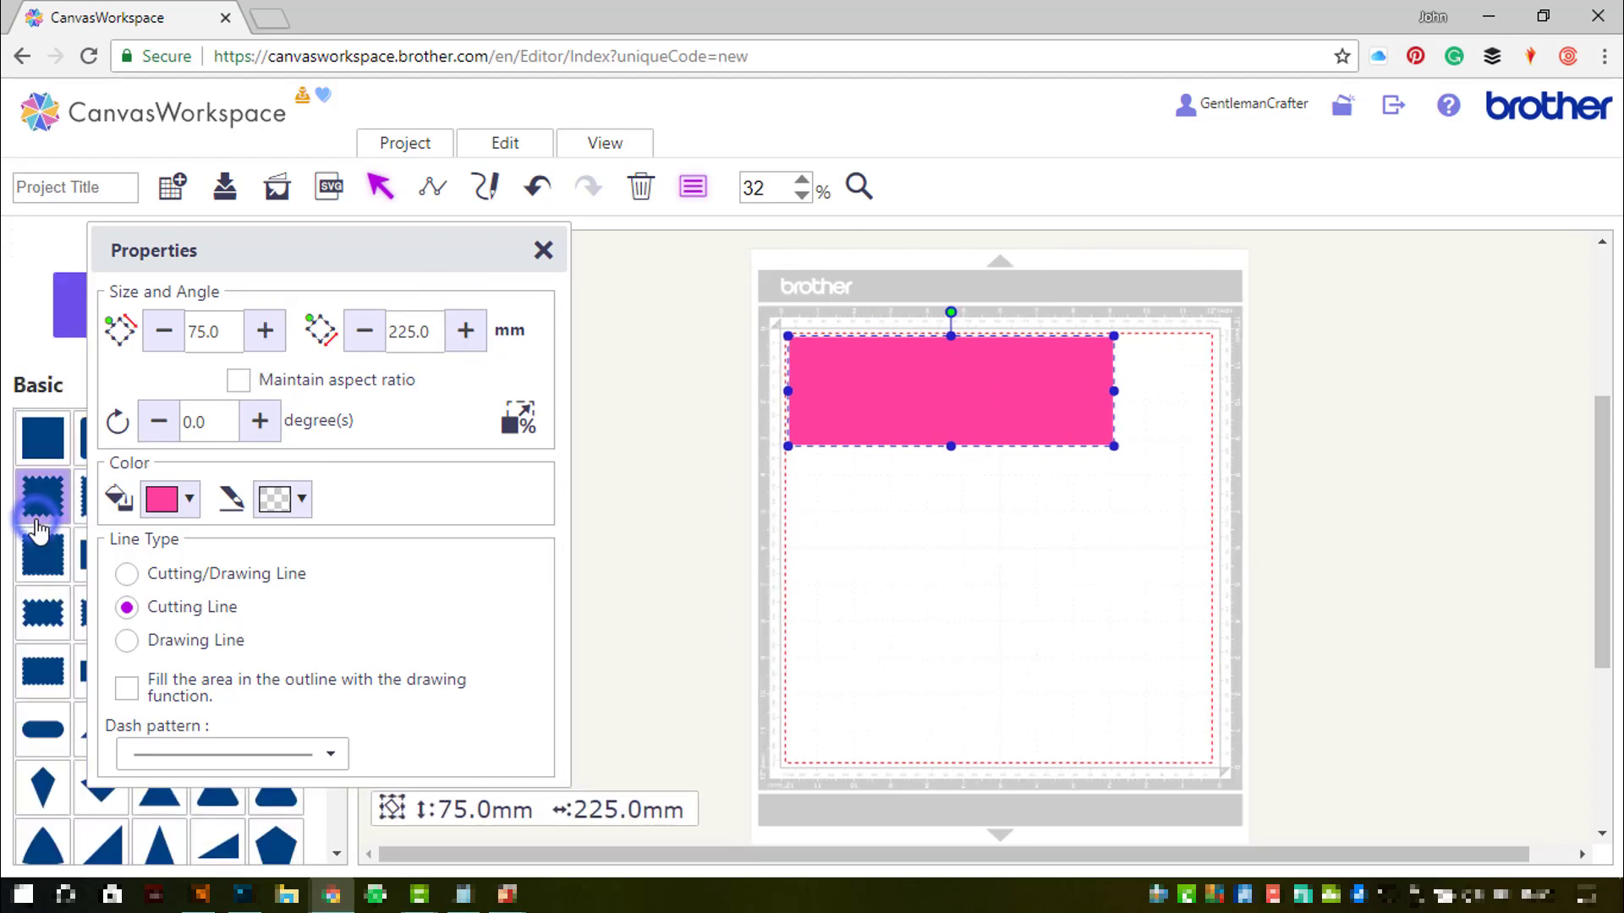
left_click(35, 445)
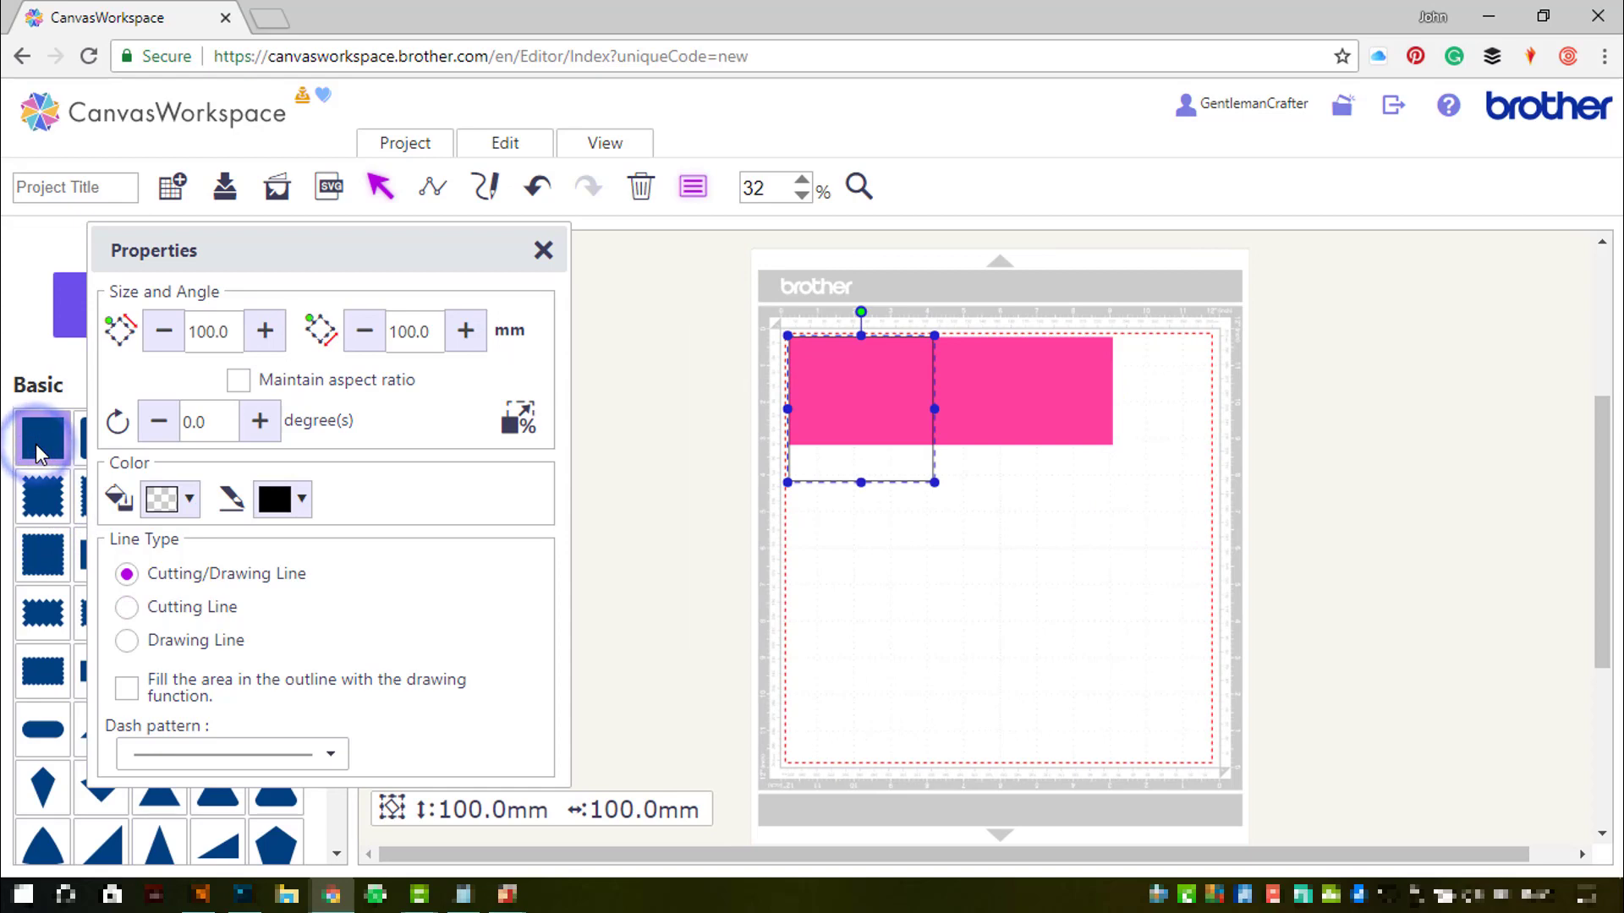
left_click(182, 498)
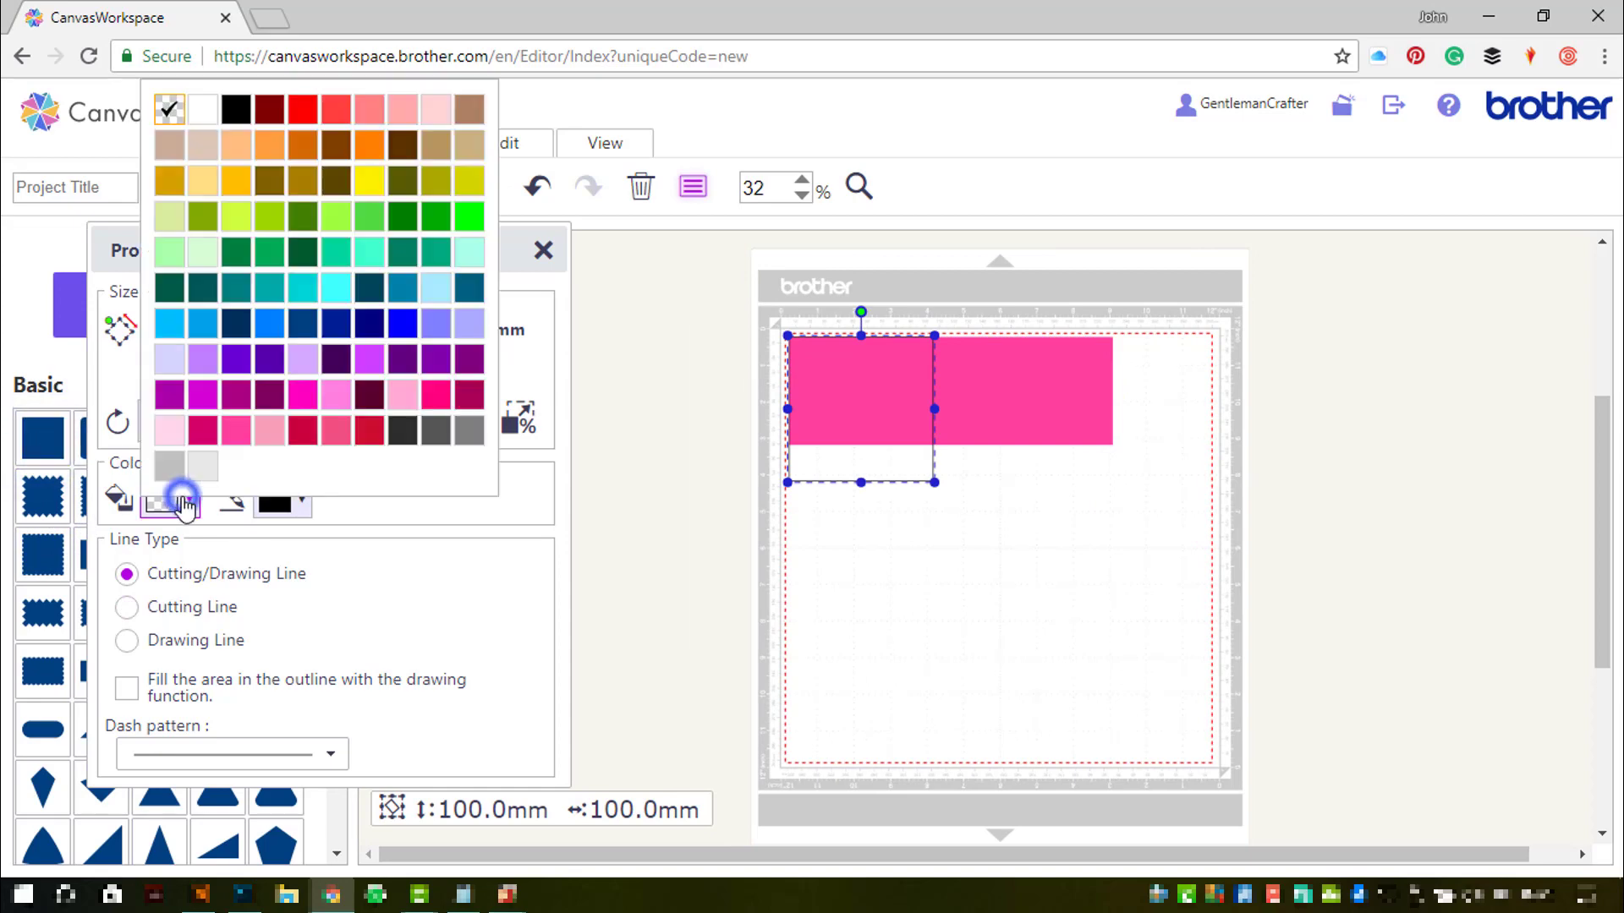
left_click(202, 465)
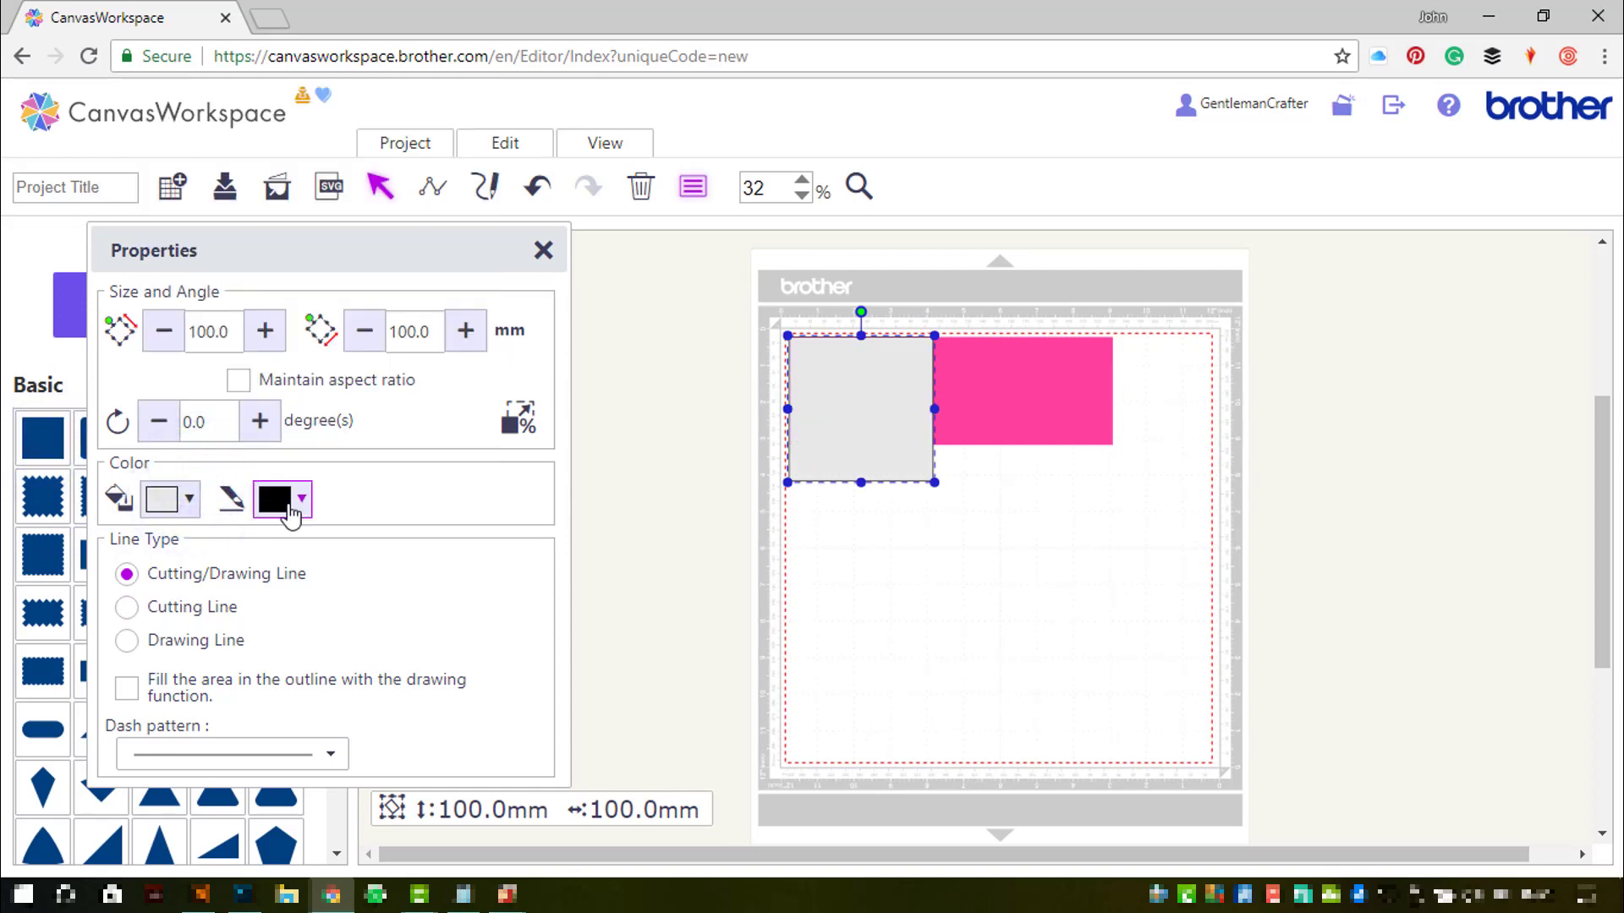
left_click(290, 512)
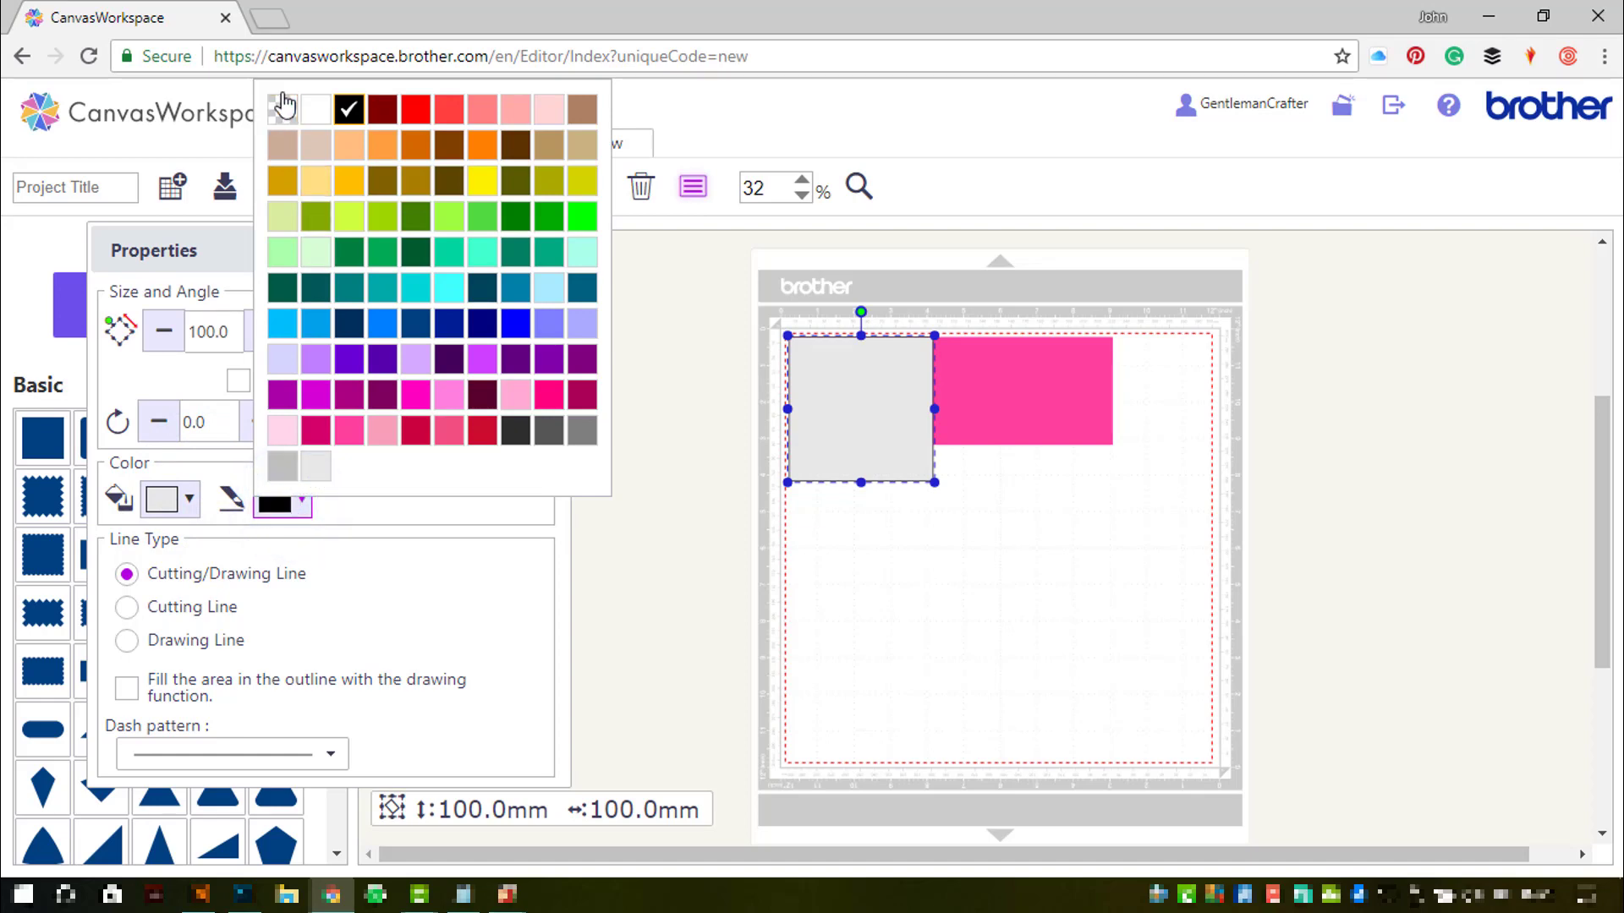
left_click(282, 109)
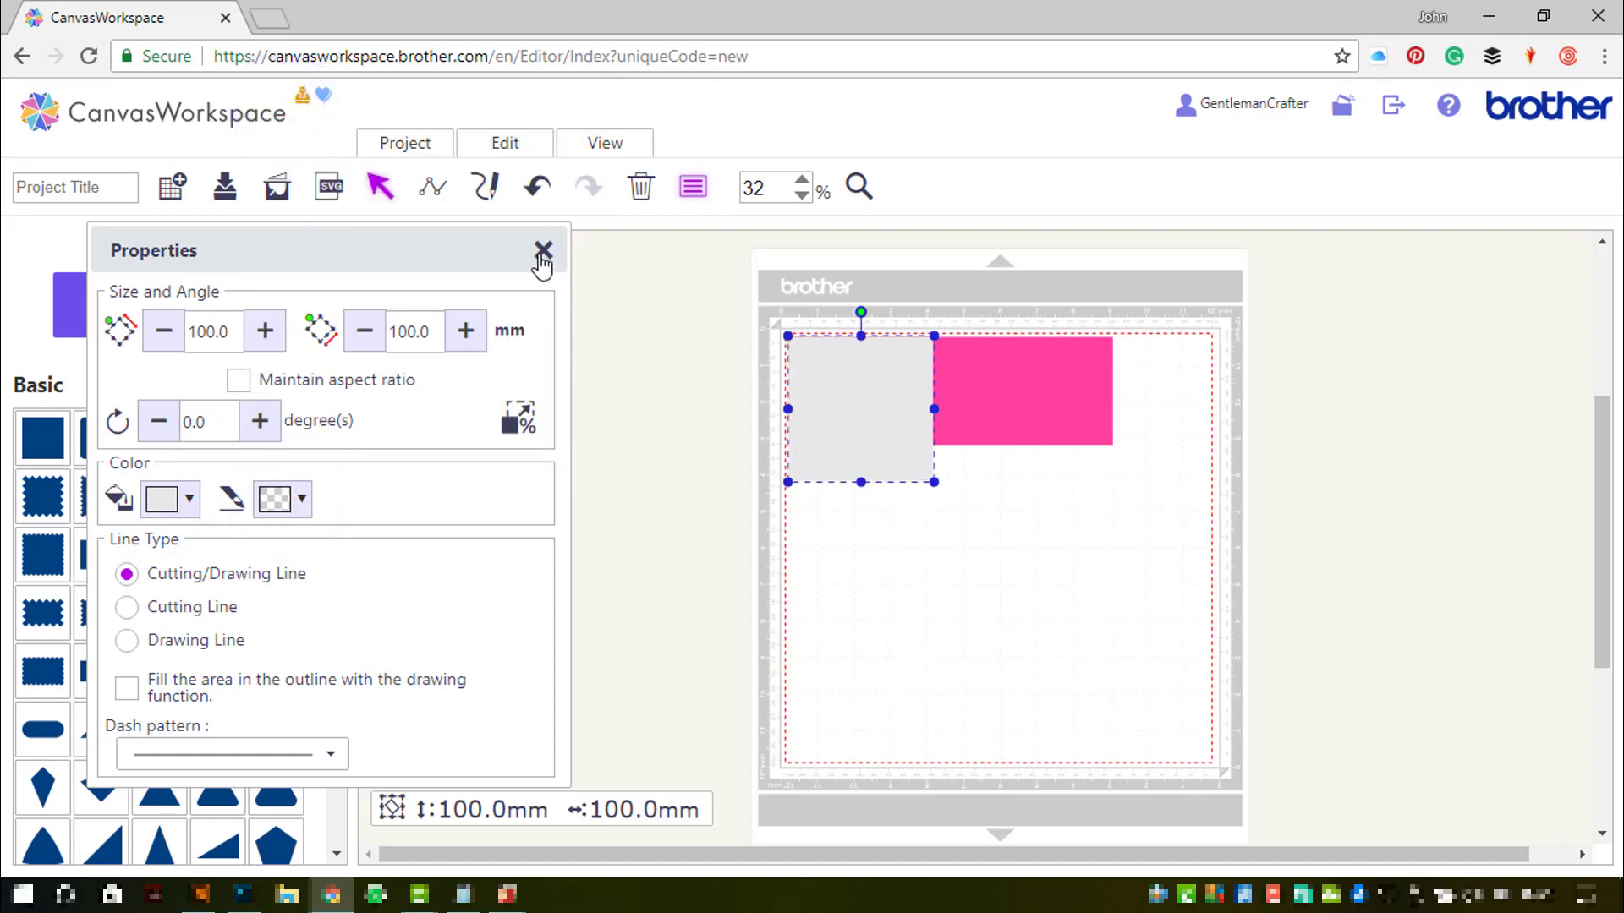
- Lock the grey square's aspect ratio and size it to 75 × 75 mm
left_click(238, 383)
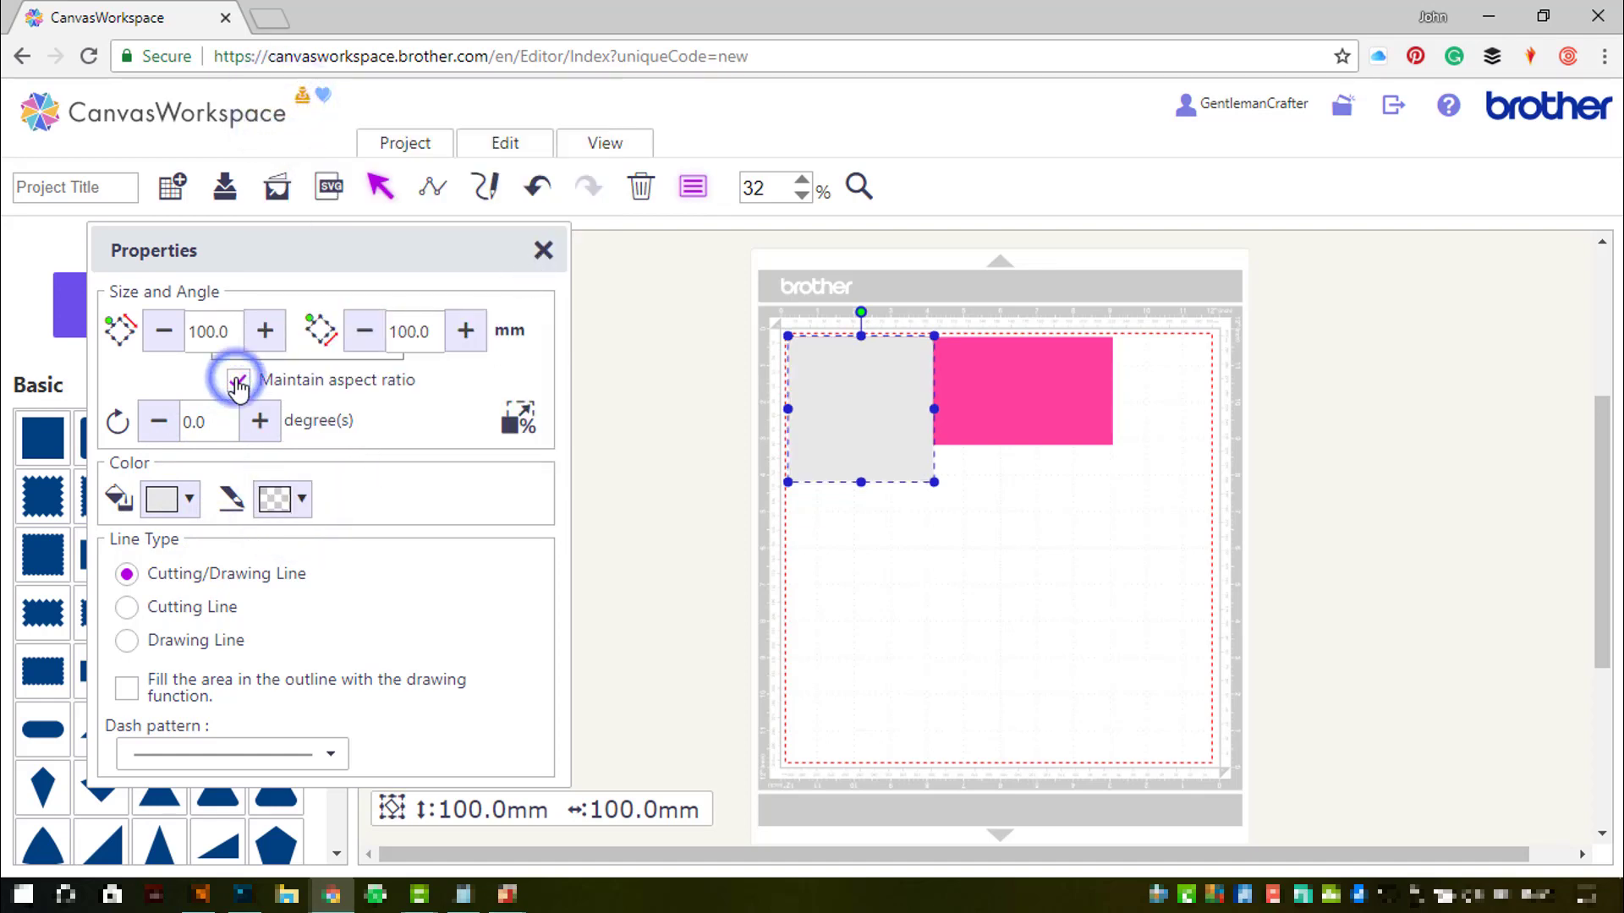
double_click(236, 336)
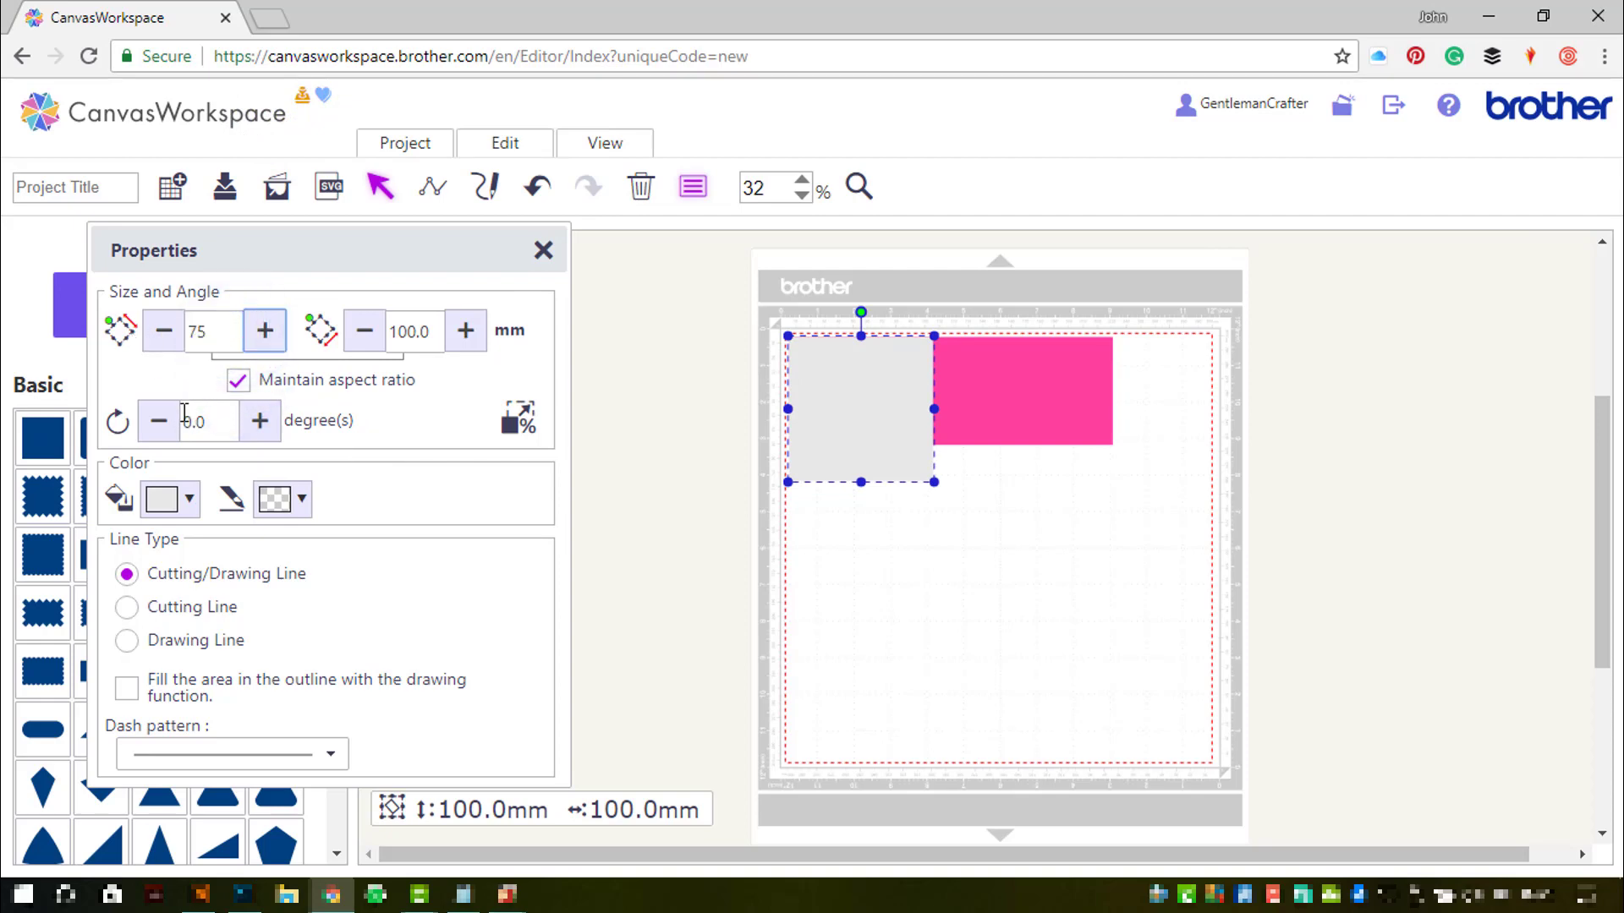
key("Return")
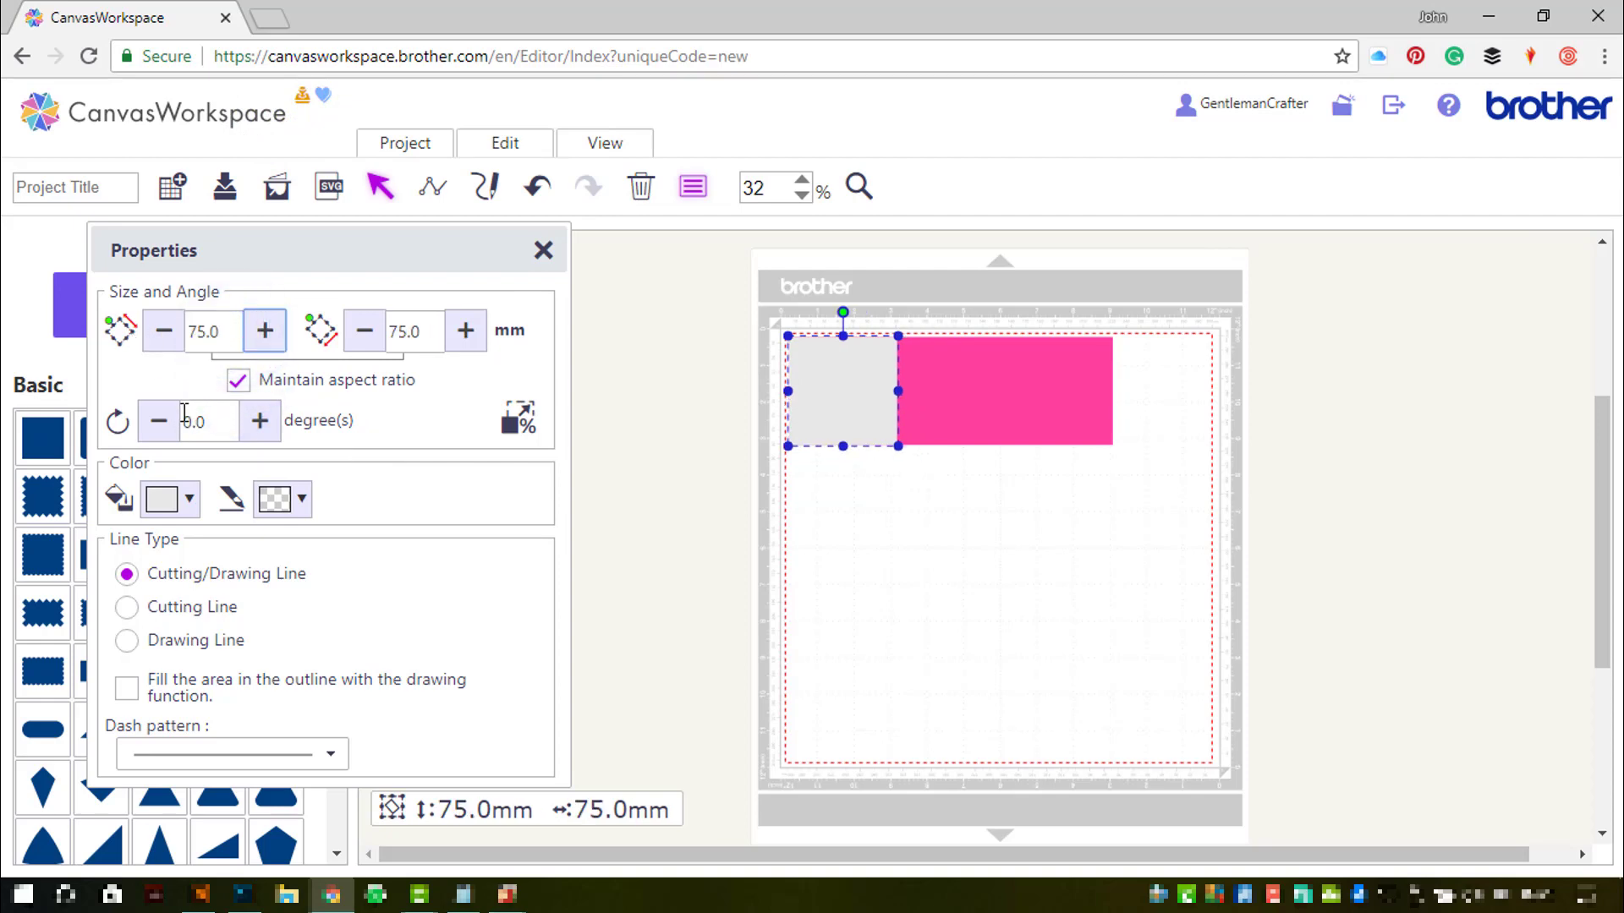
left_click(545, 258)
left_click(370, 501)
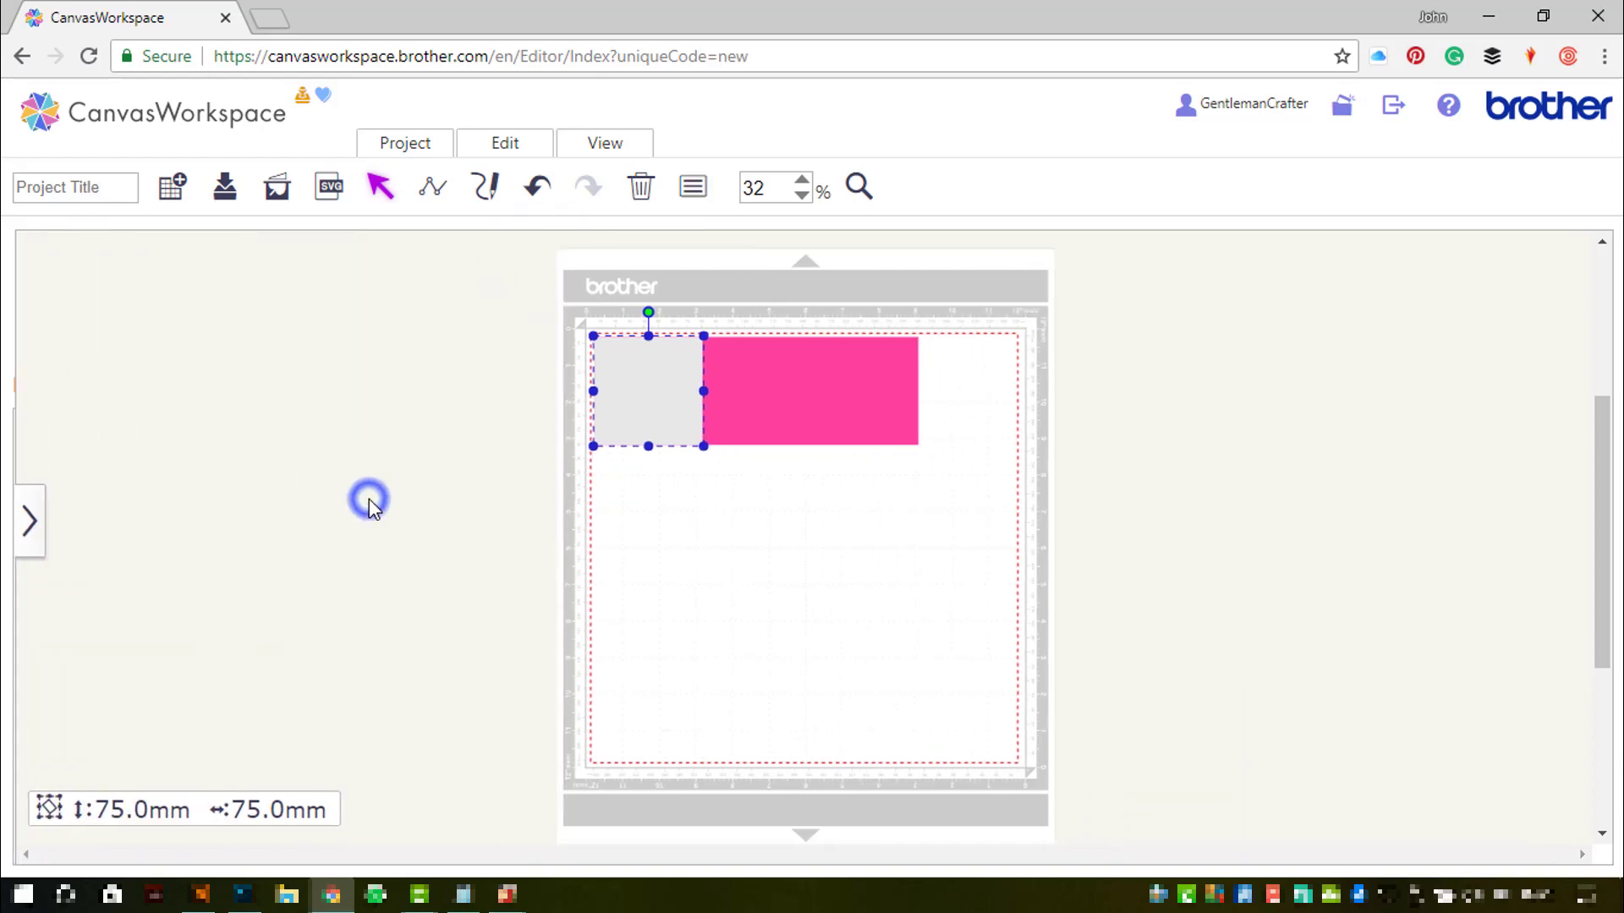
- Align the grey square and pink rectangle by their centres and vertical middles
left_click_drag(834, 482, 627, 384)
left_click(540, 145)
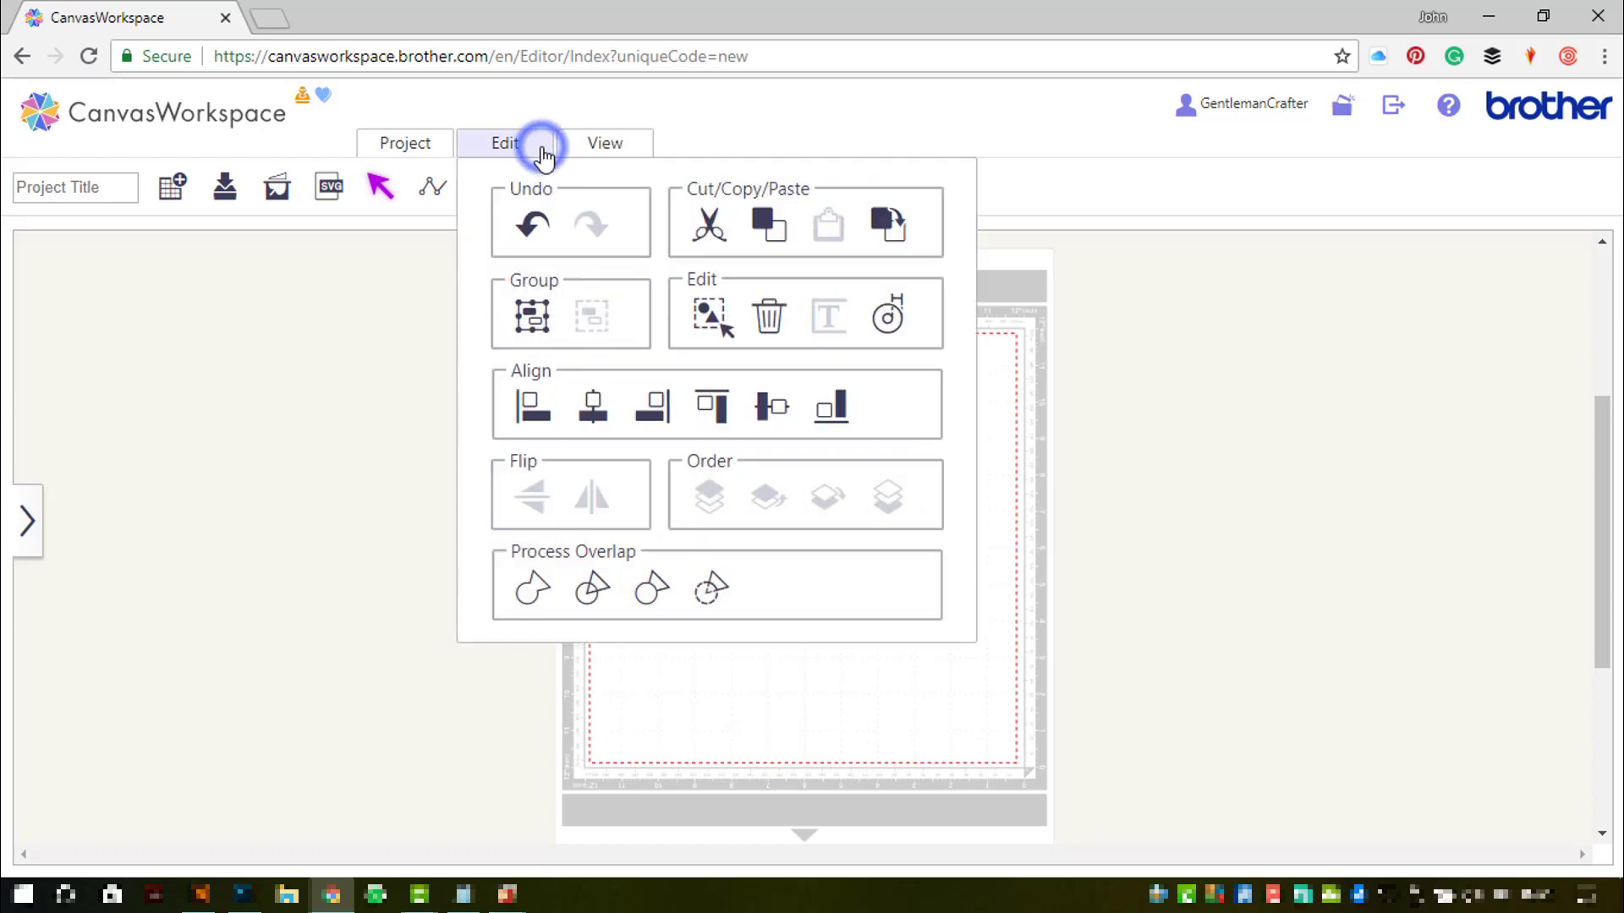
left_click(593, 402)
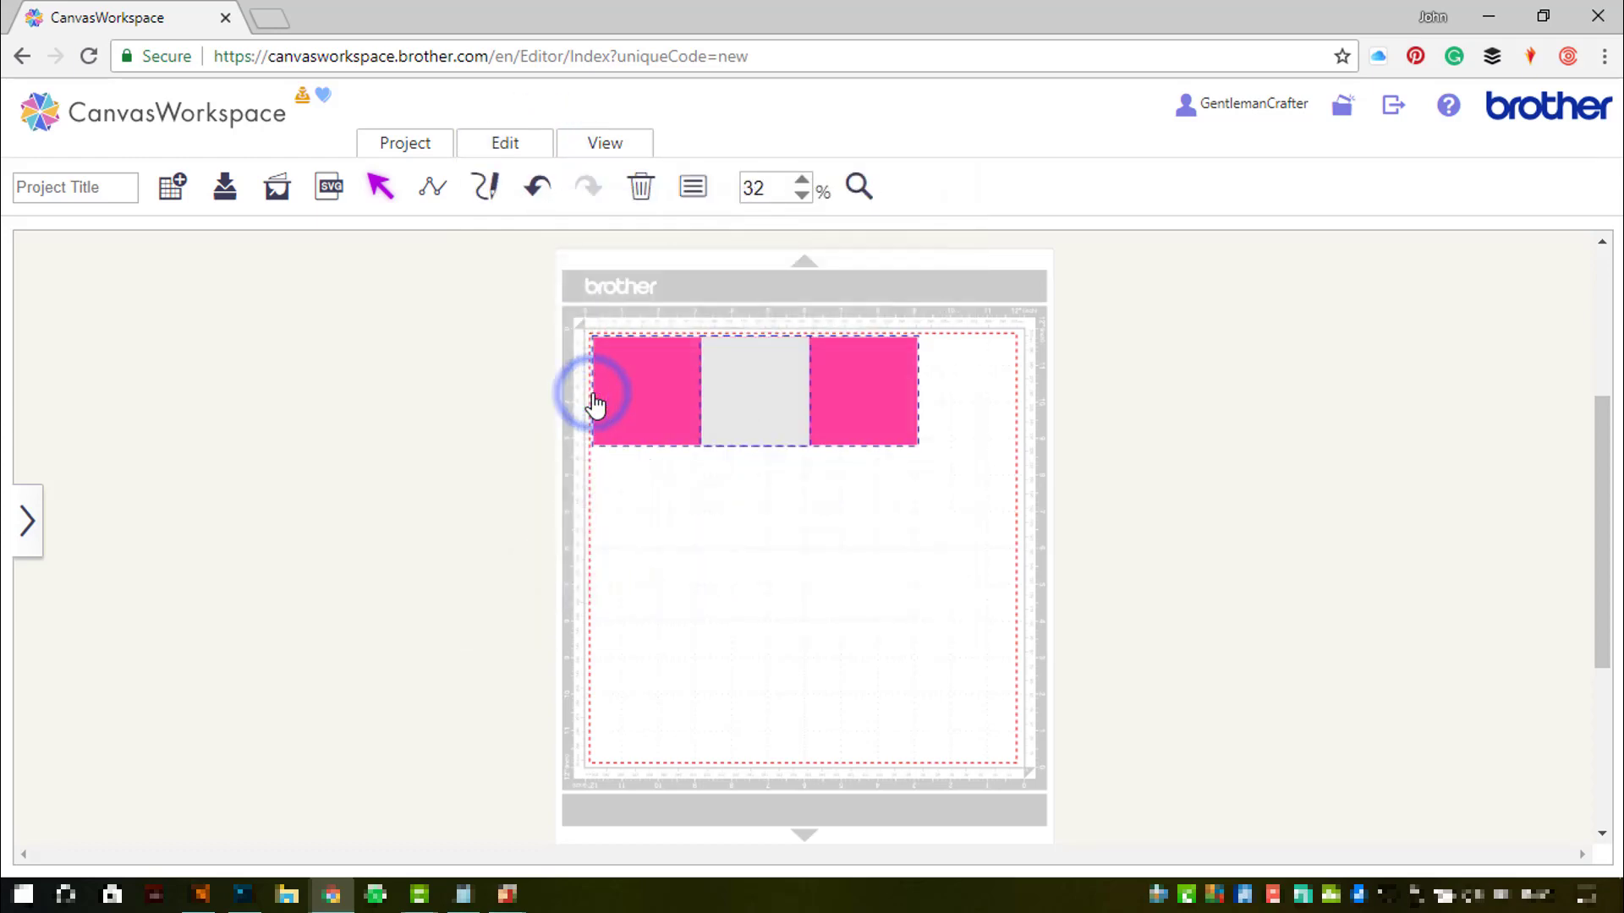
left_click(498, 151)
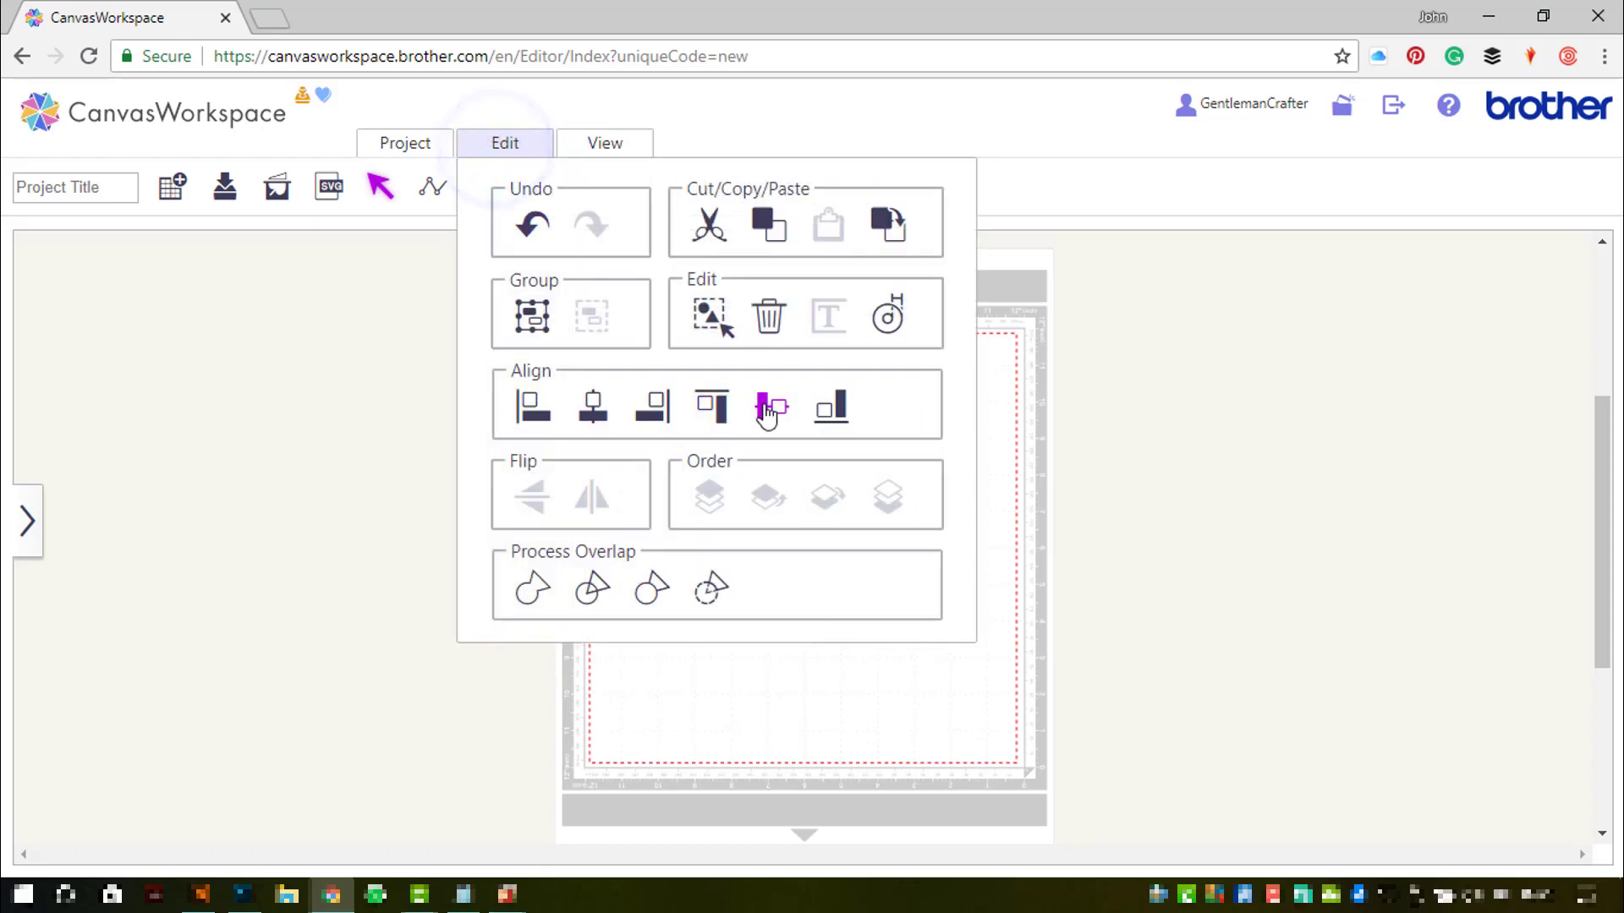
left_click(768, 410)
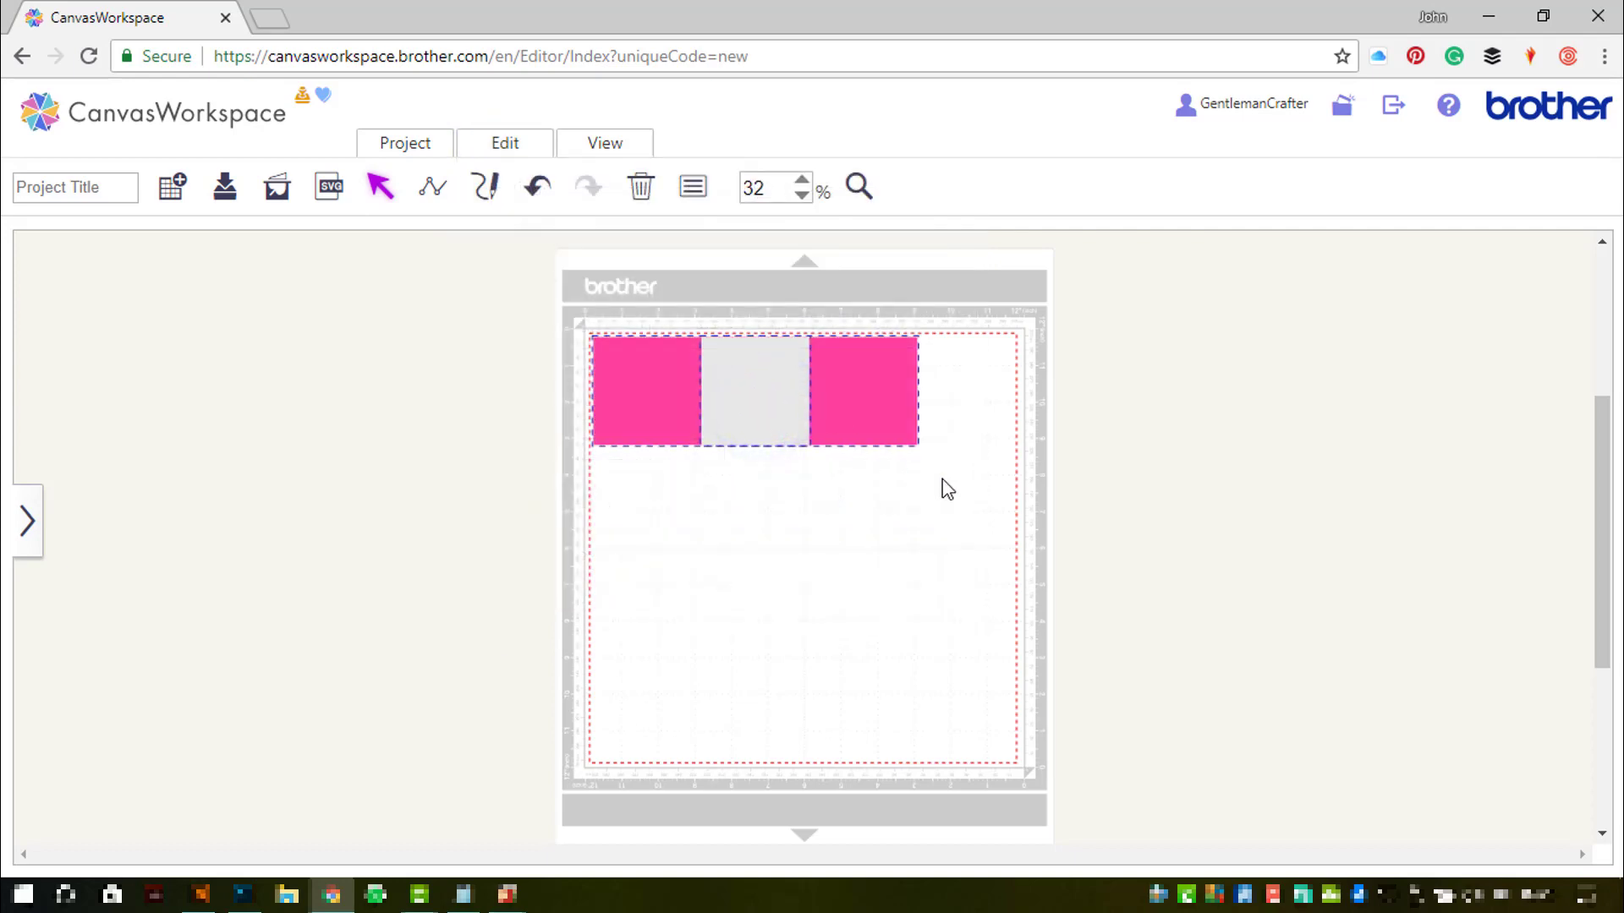
left_click_drag(992, 501, 528, 302)
left_click(592, 157)
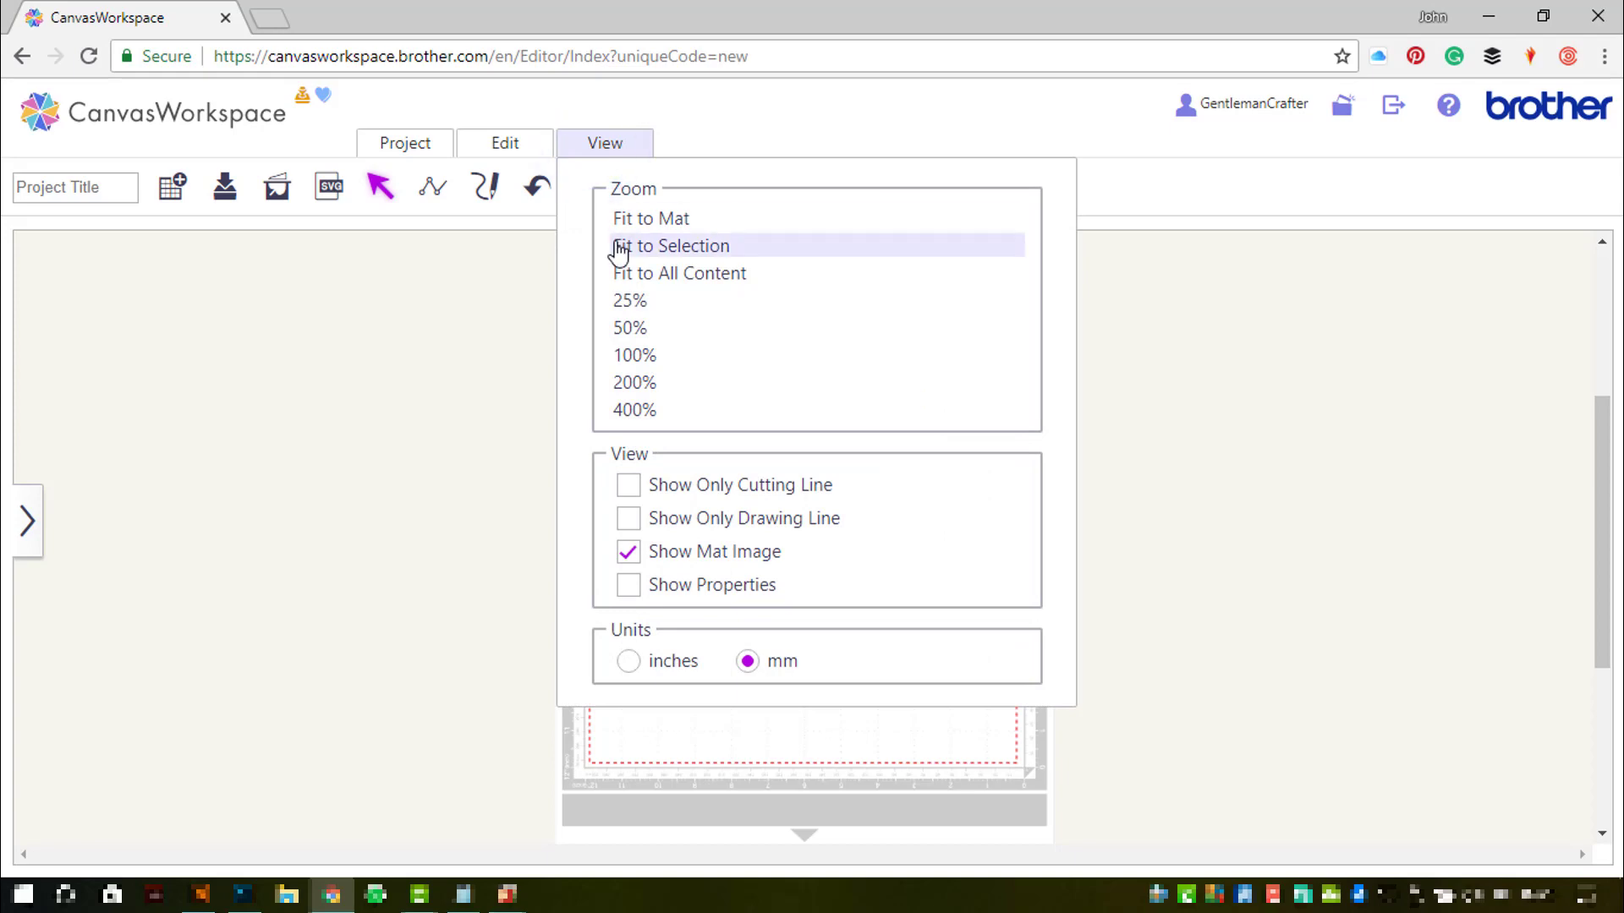
- Zoom to fit the shapes, then trial-drag the pink top-right corner left and undo it
left_click(619, 247)
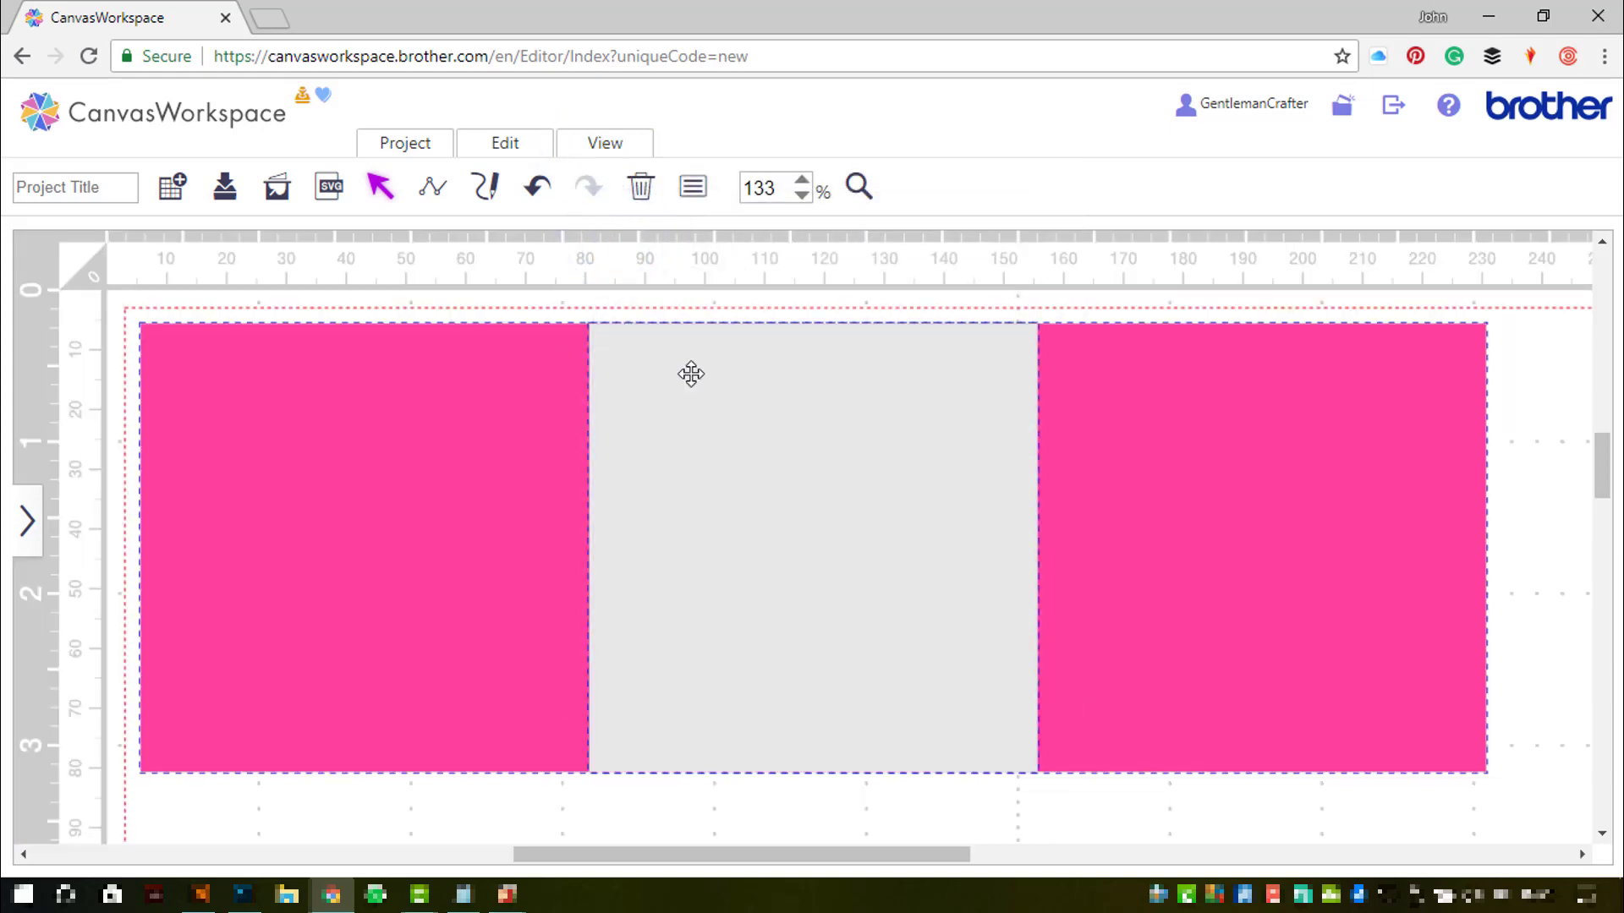
left_click(1531, 436)
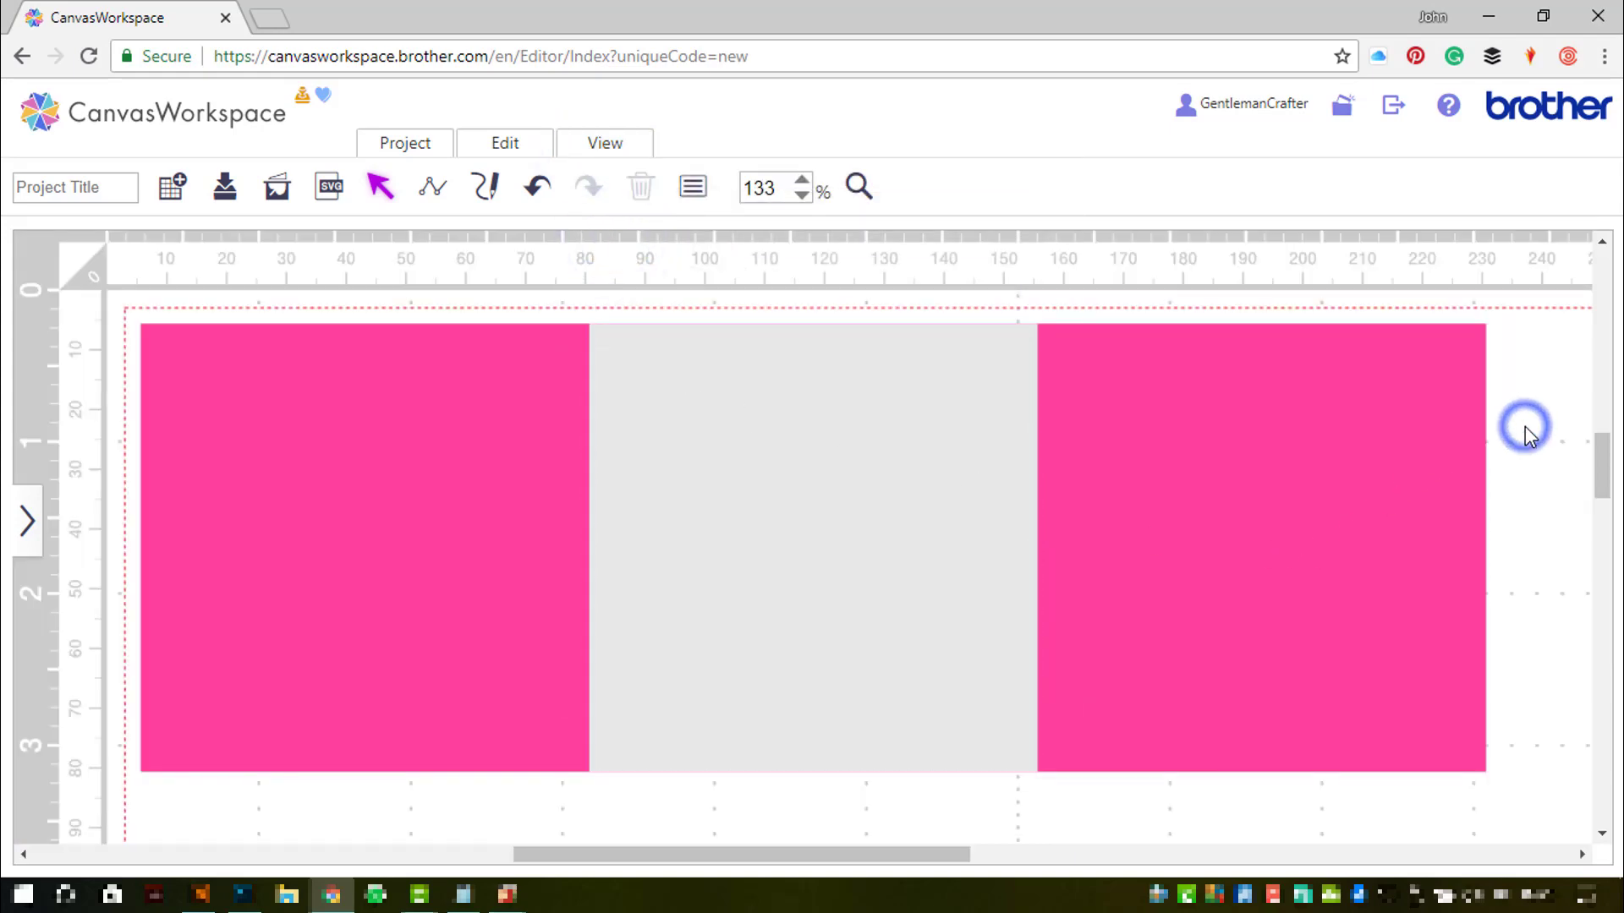
left_click(1201, 446)
left_click(1201, 445)
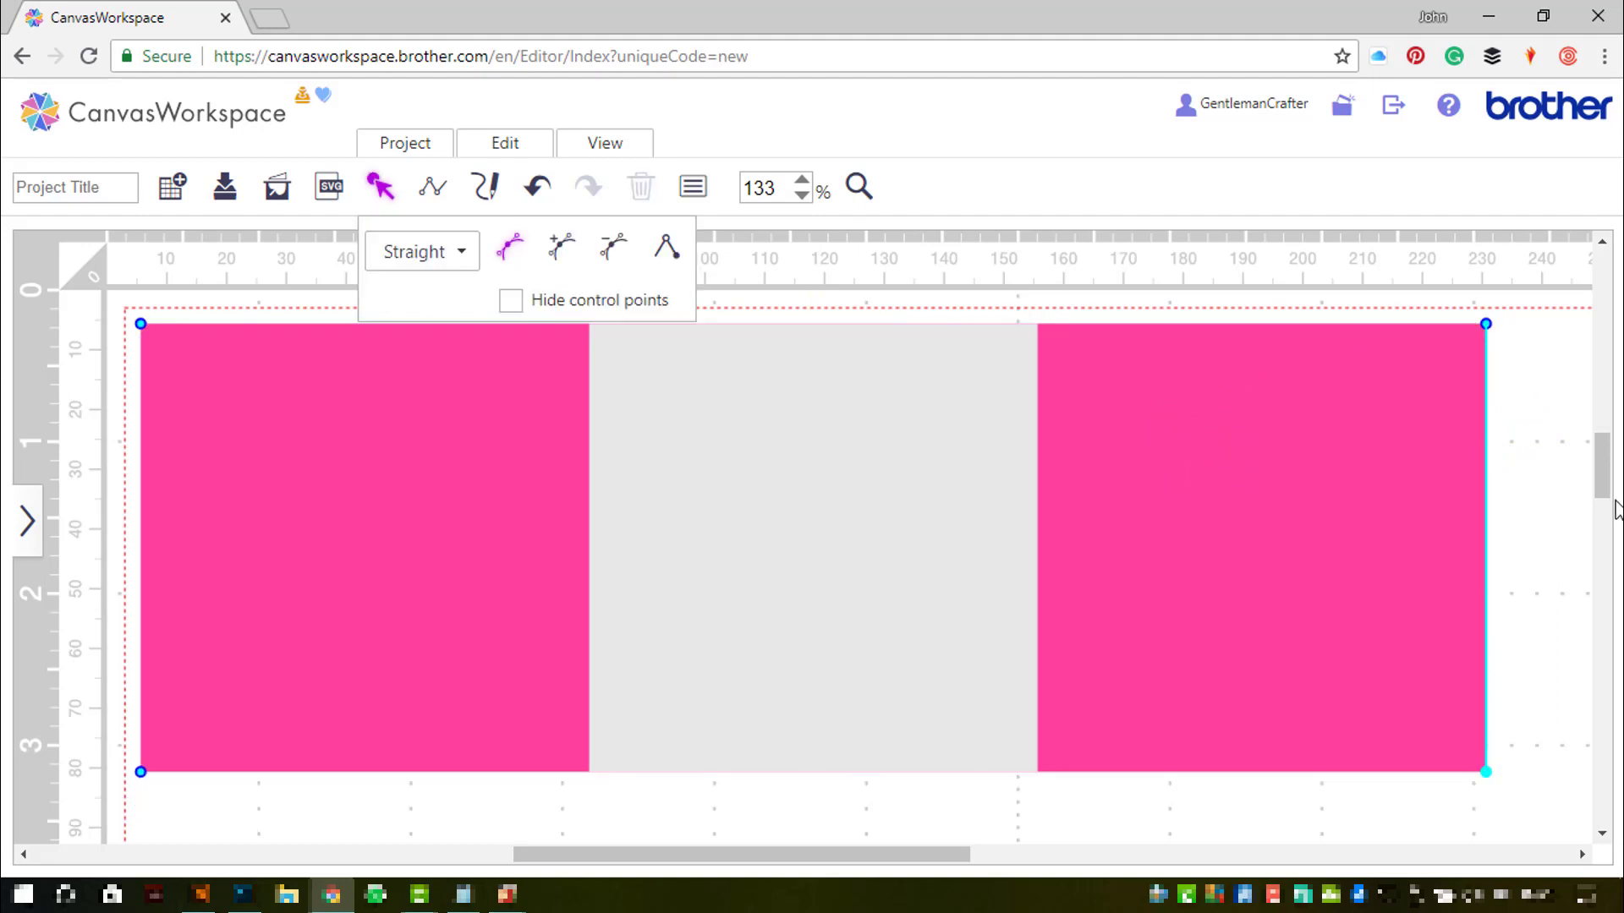
left_click_drag(1601, 491, 1601, 488)
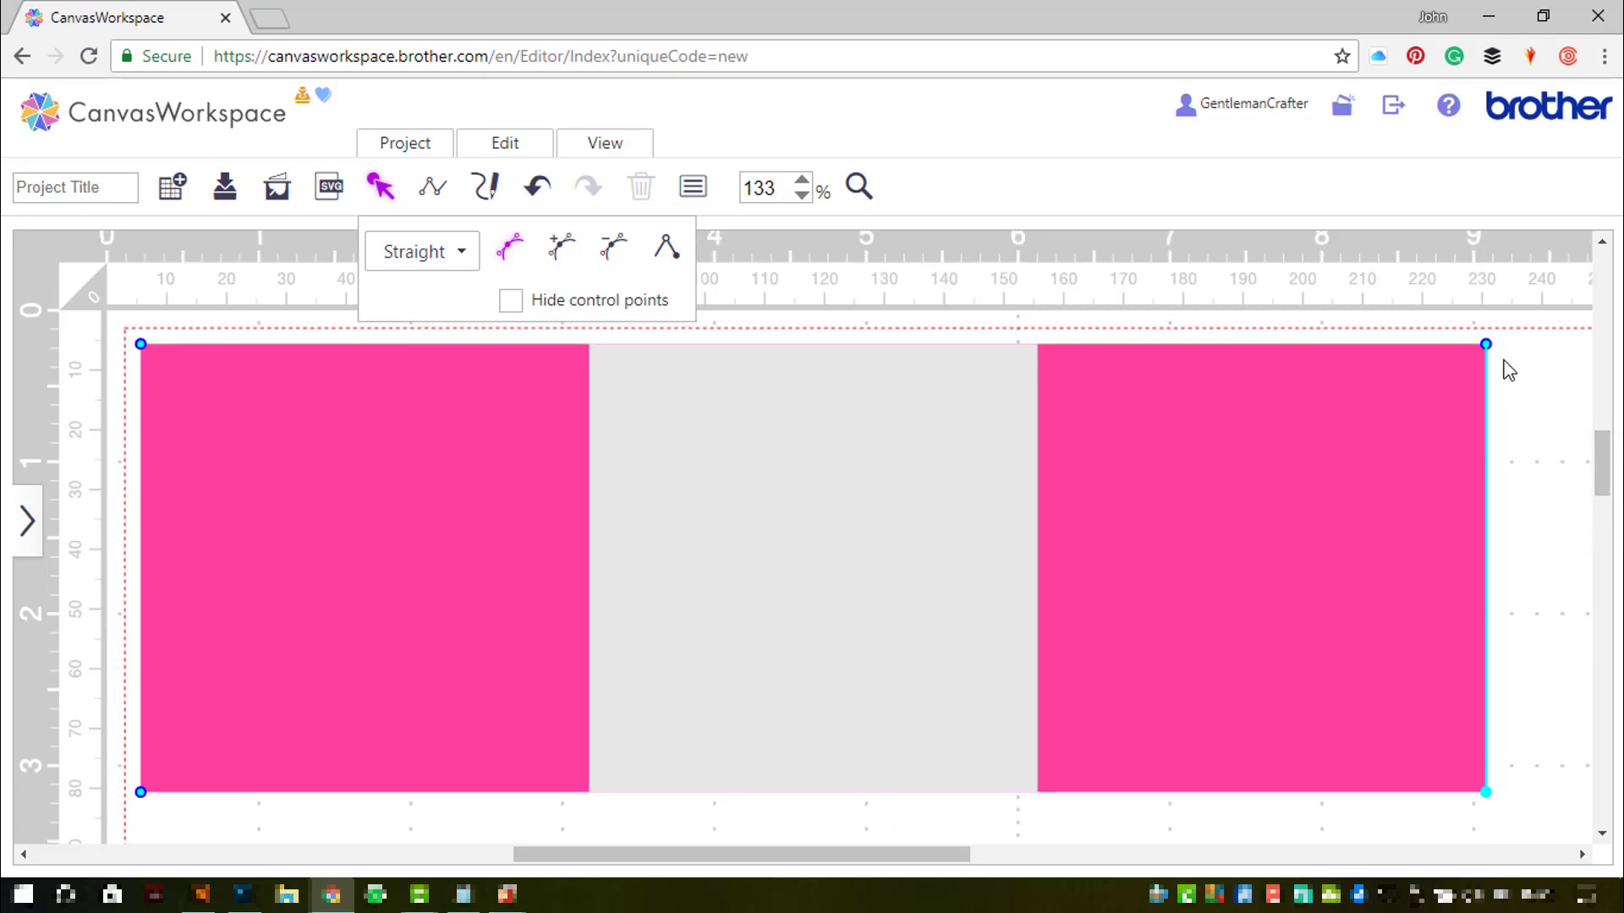
left_click_drag(1487, 345, 1040, 348)
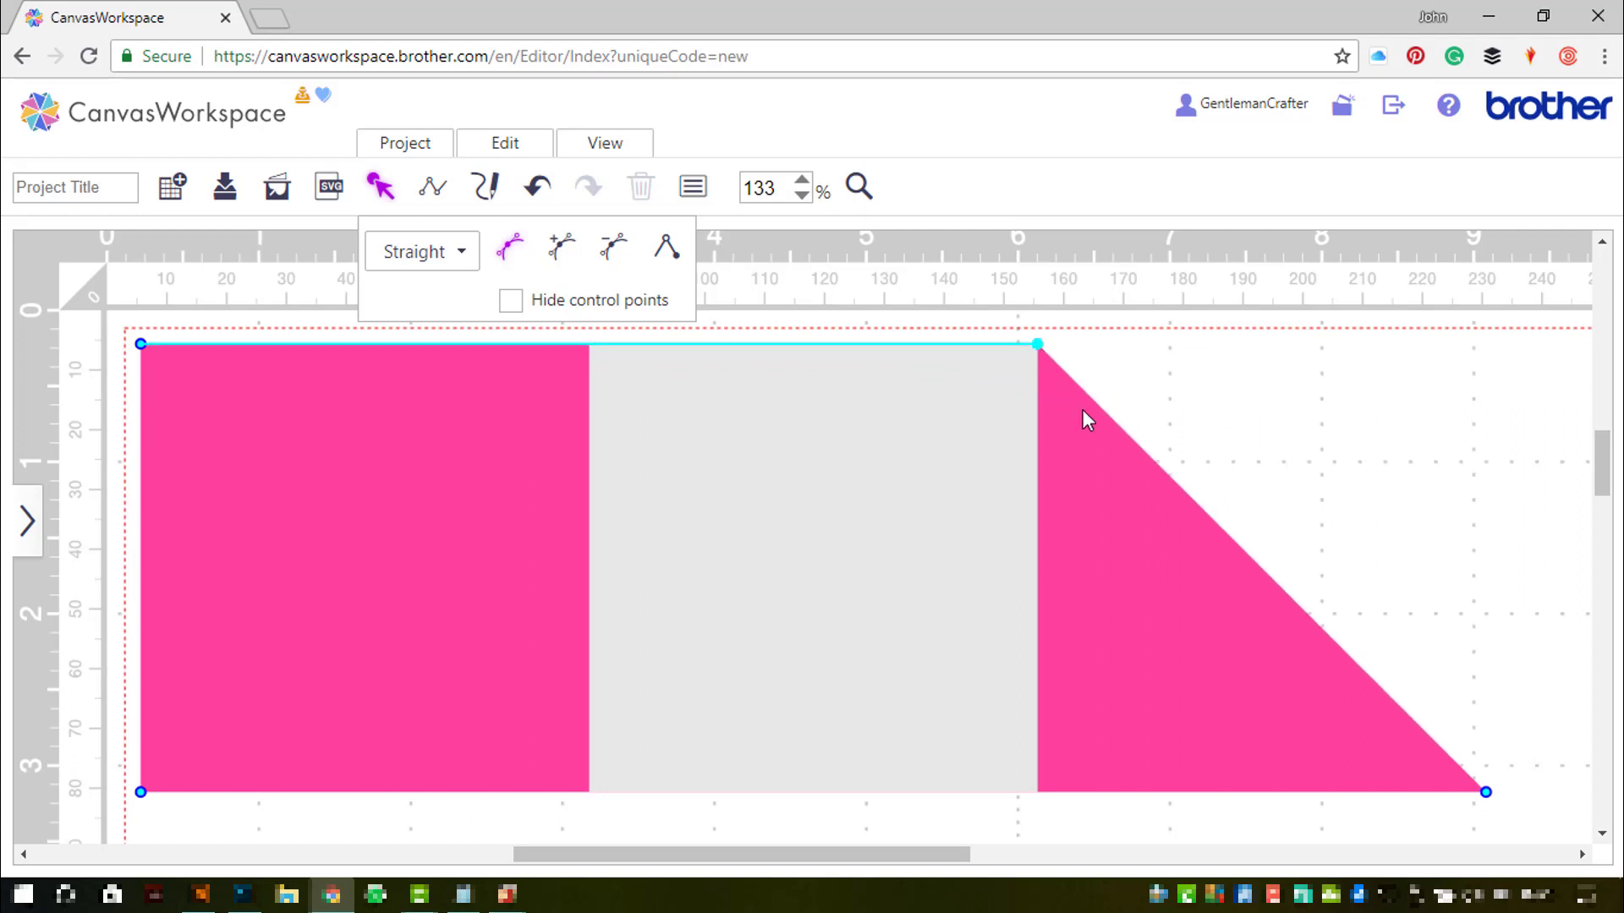
key("ctrl+z")
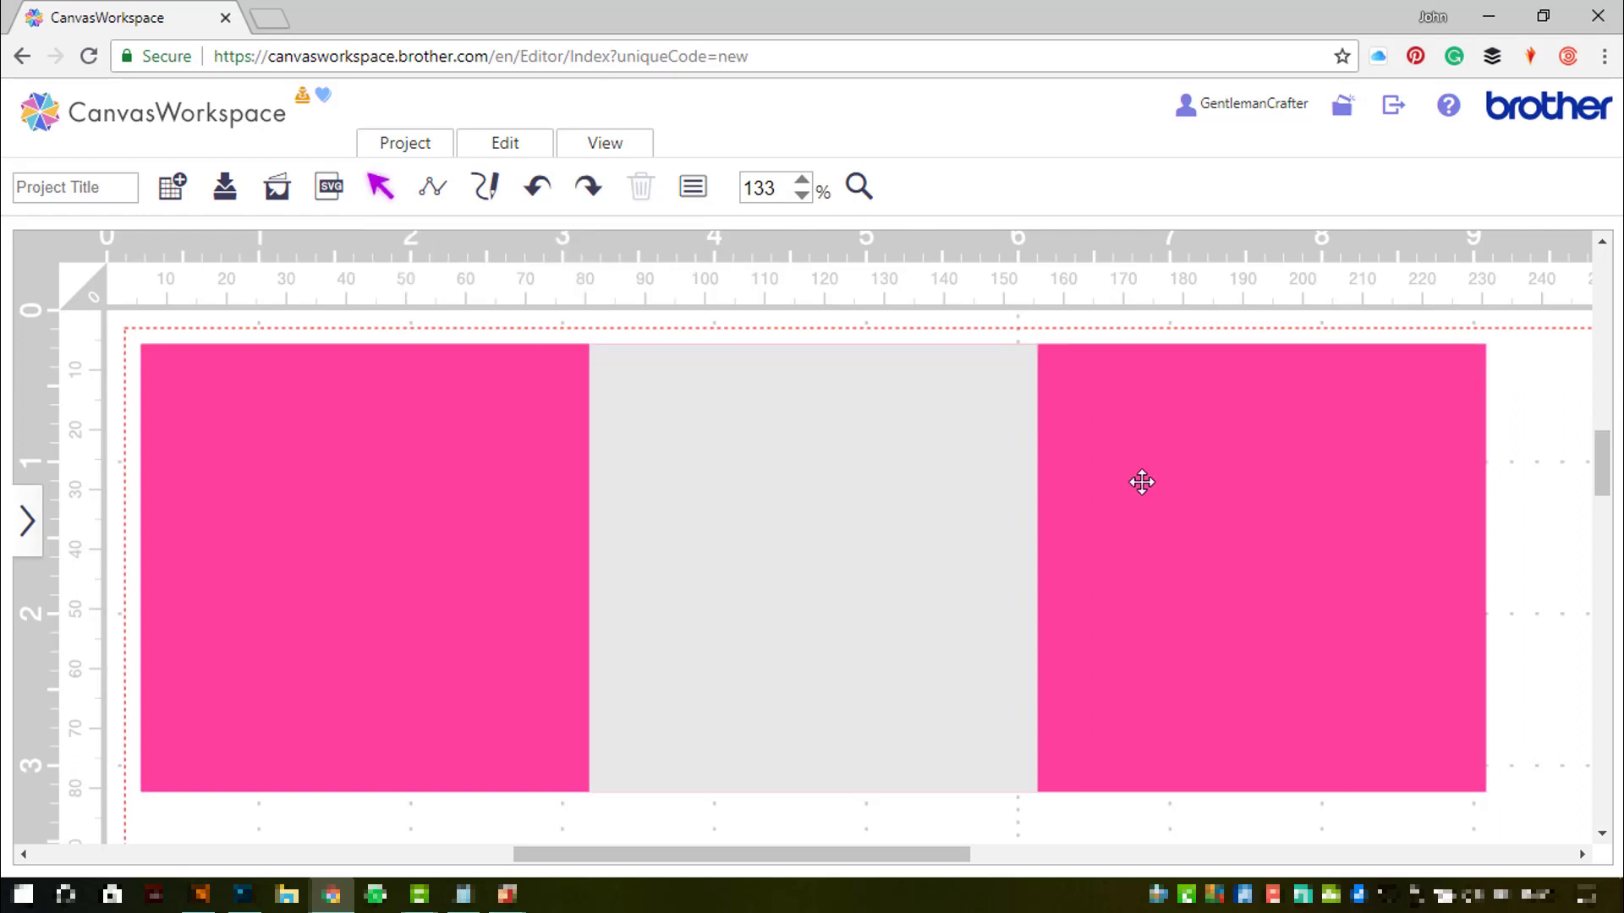
- Drag the pink shape's top-right corner left to the grey square's edge, making a diagonal end
left_click(859, 186)
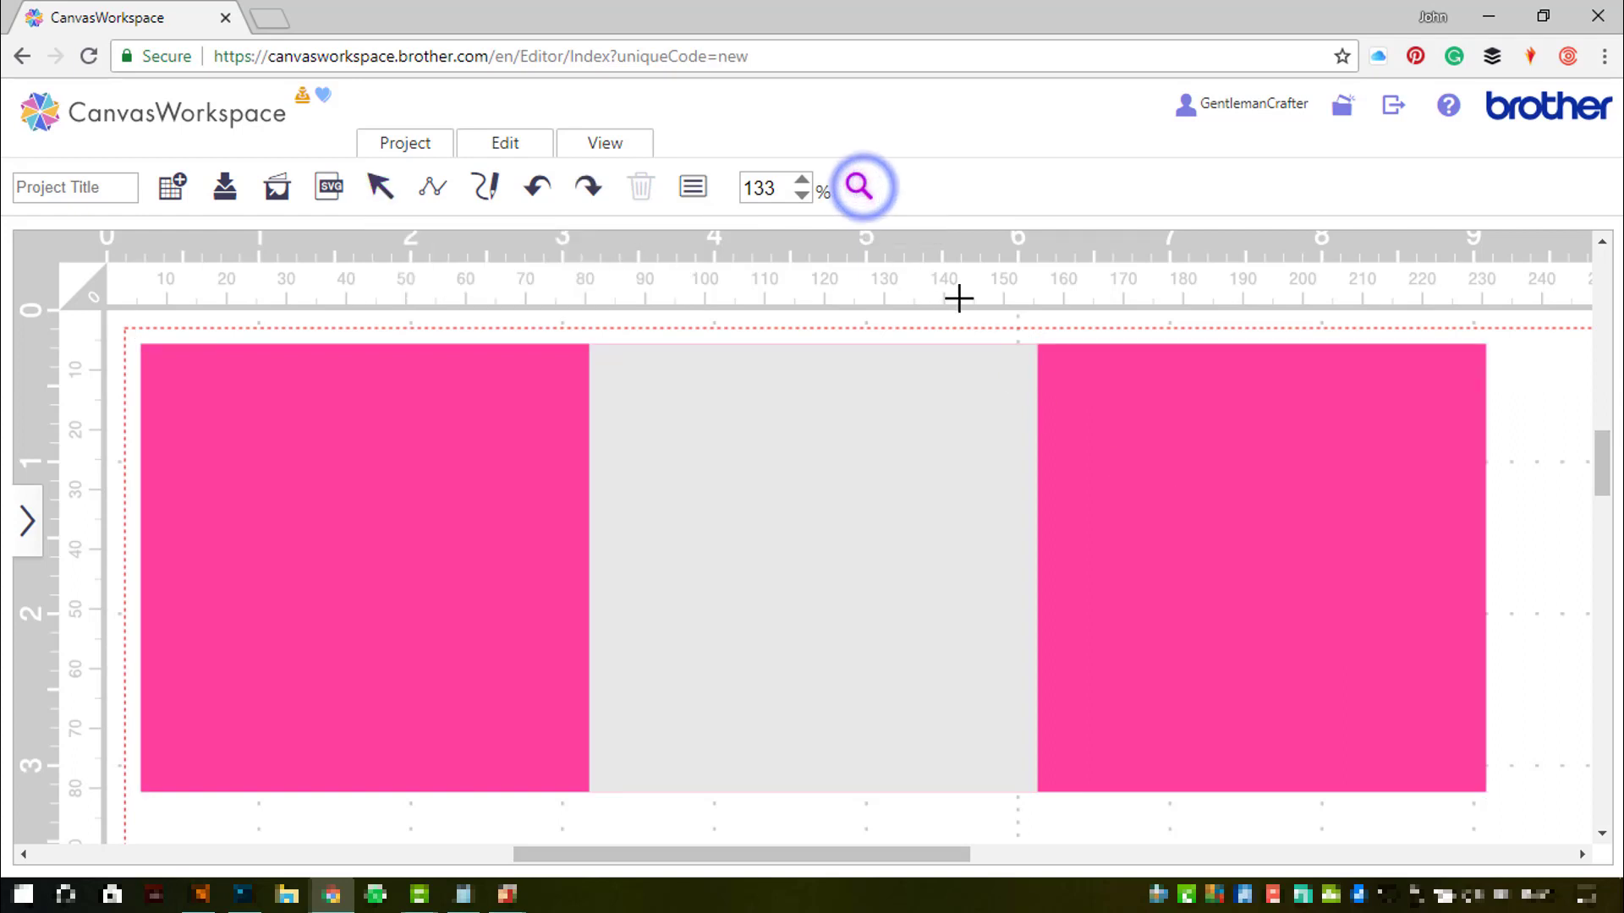
left_click_drag(958, 298, 1513, 495)
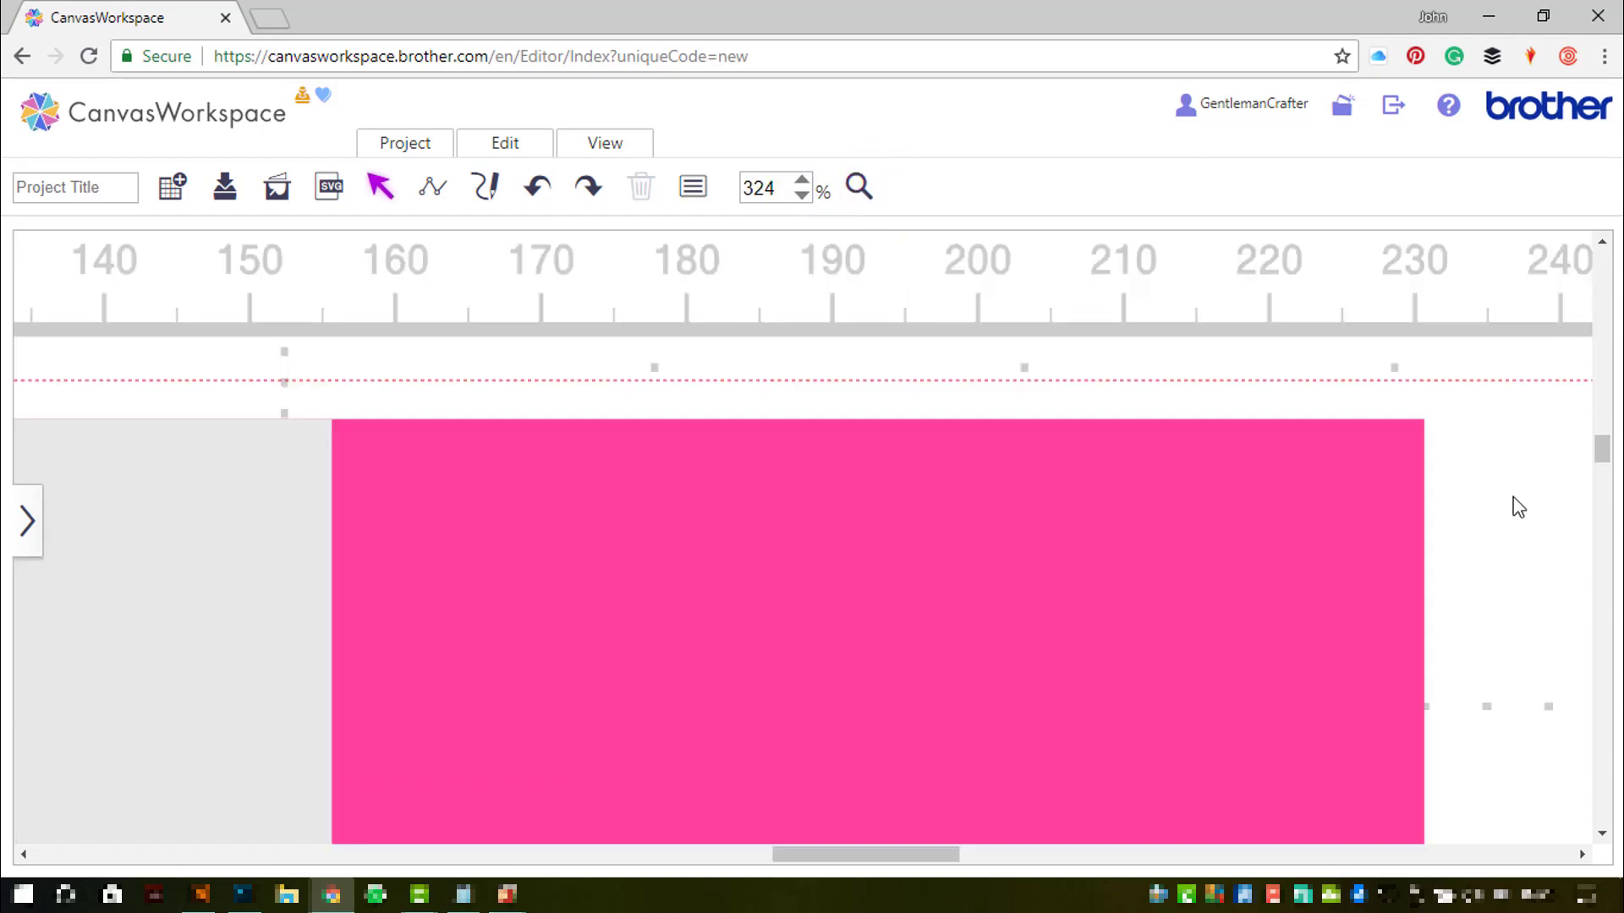
left_click(1388, 488)
double_click(1406, 453)
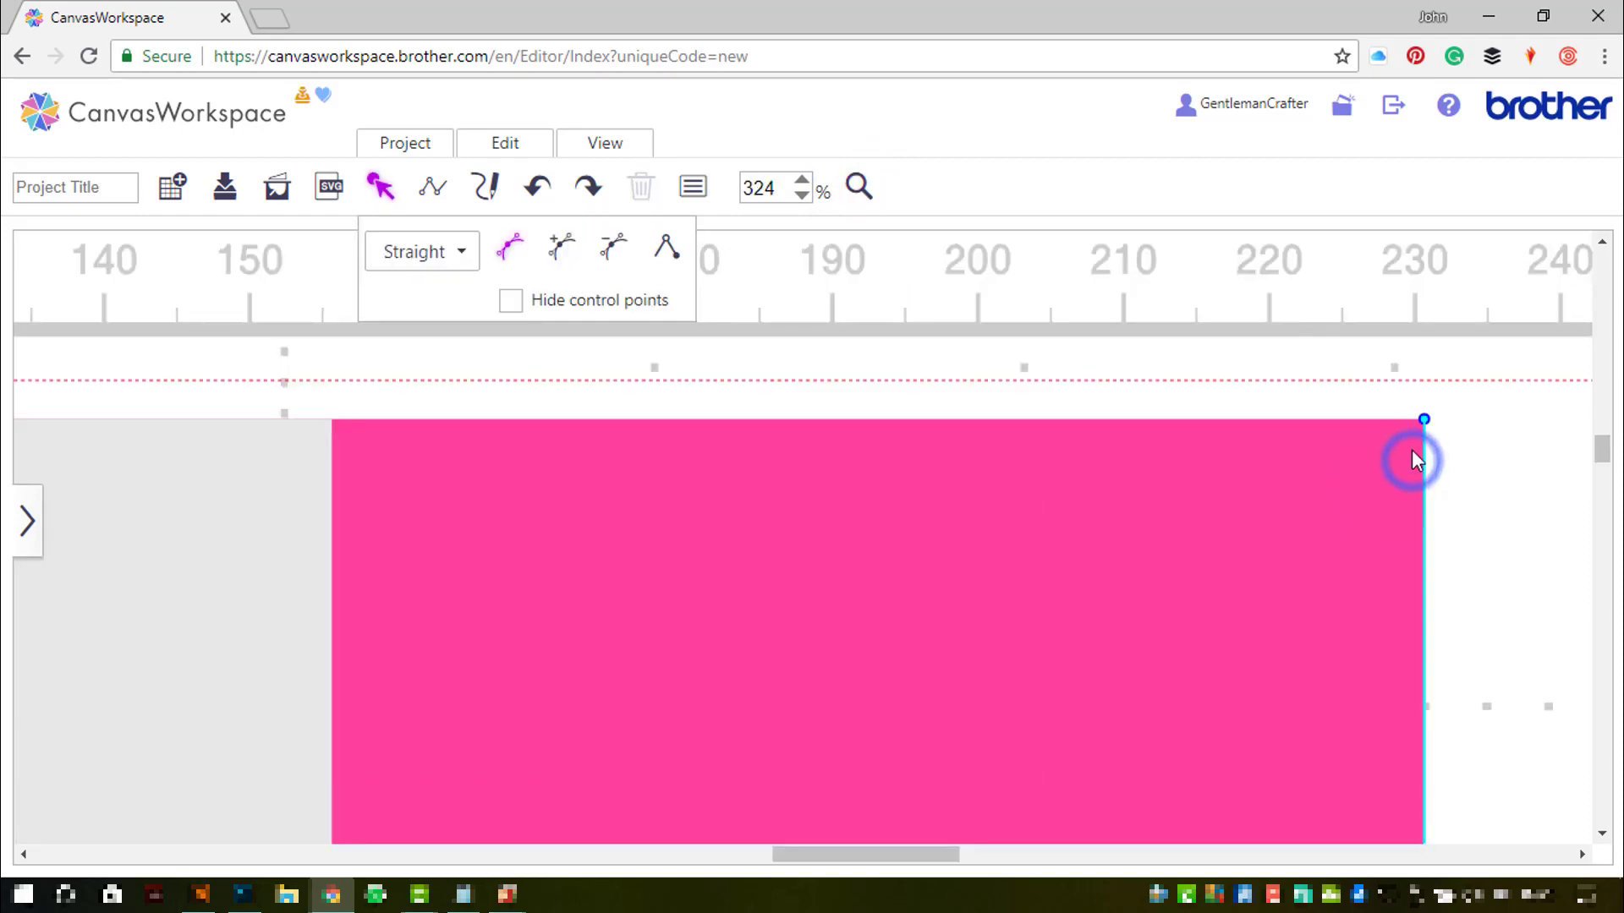
left_click_drag(1424, 420, 372, 449)
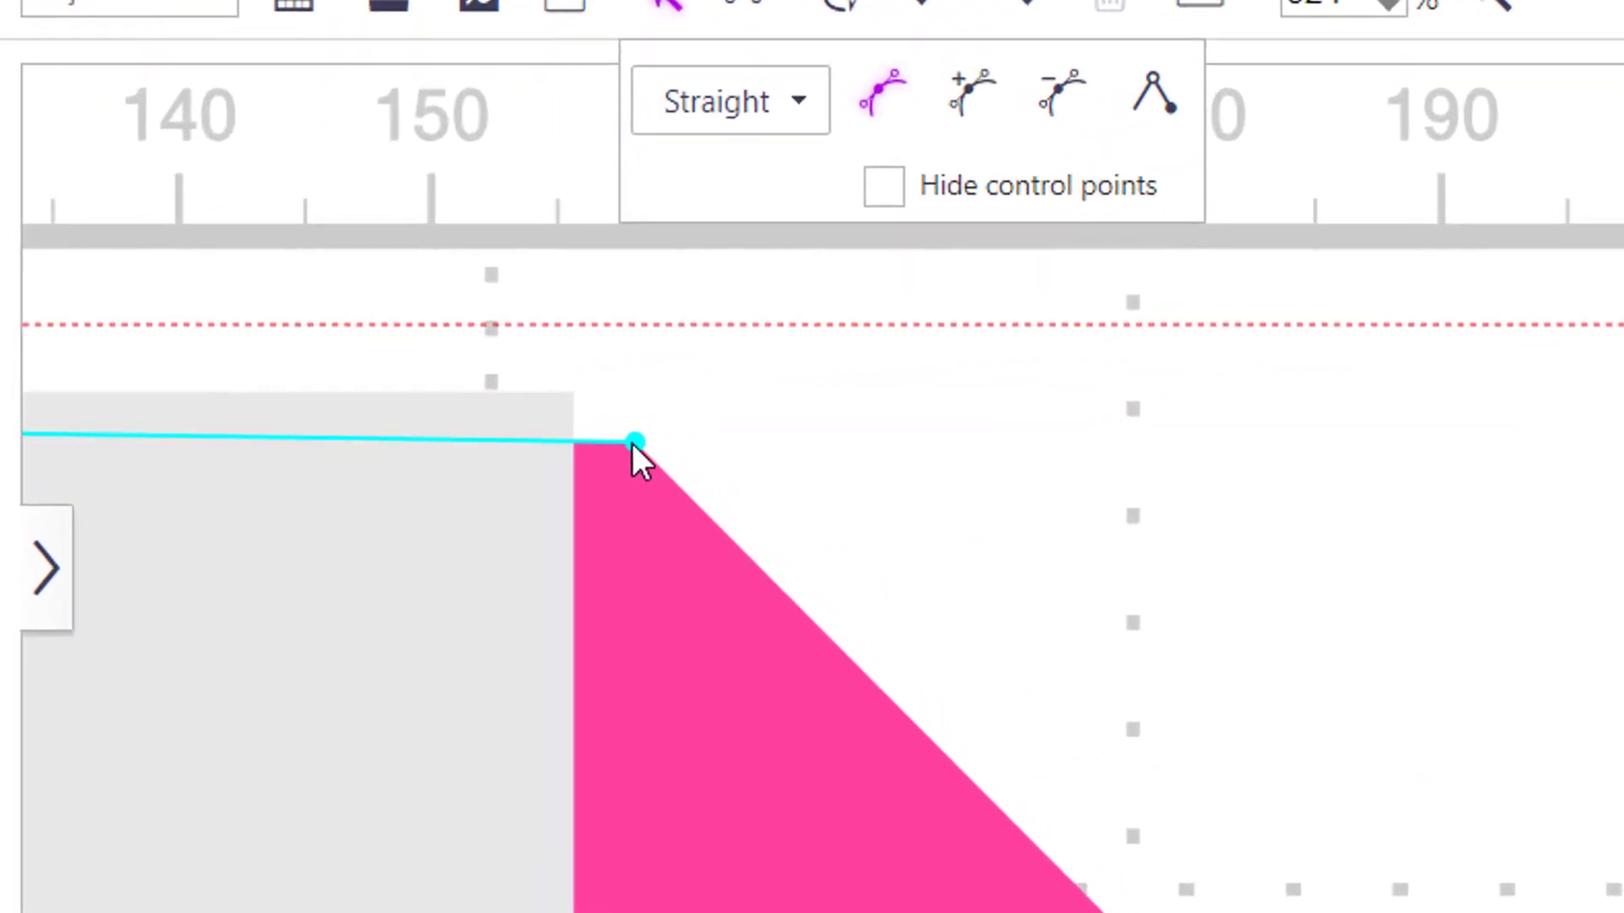
left_click_drag(631, 443, 582, 398)
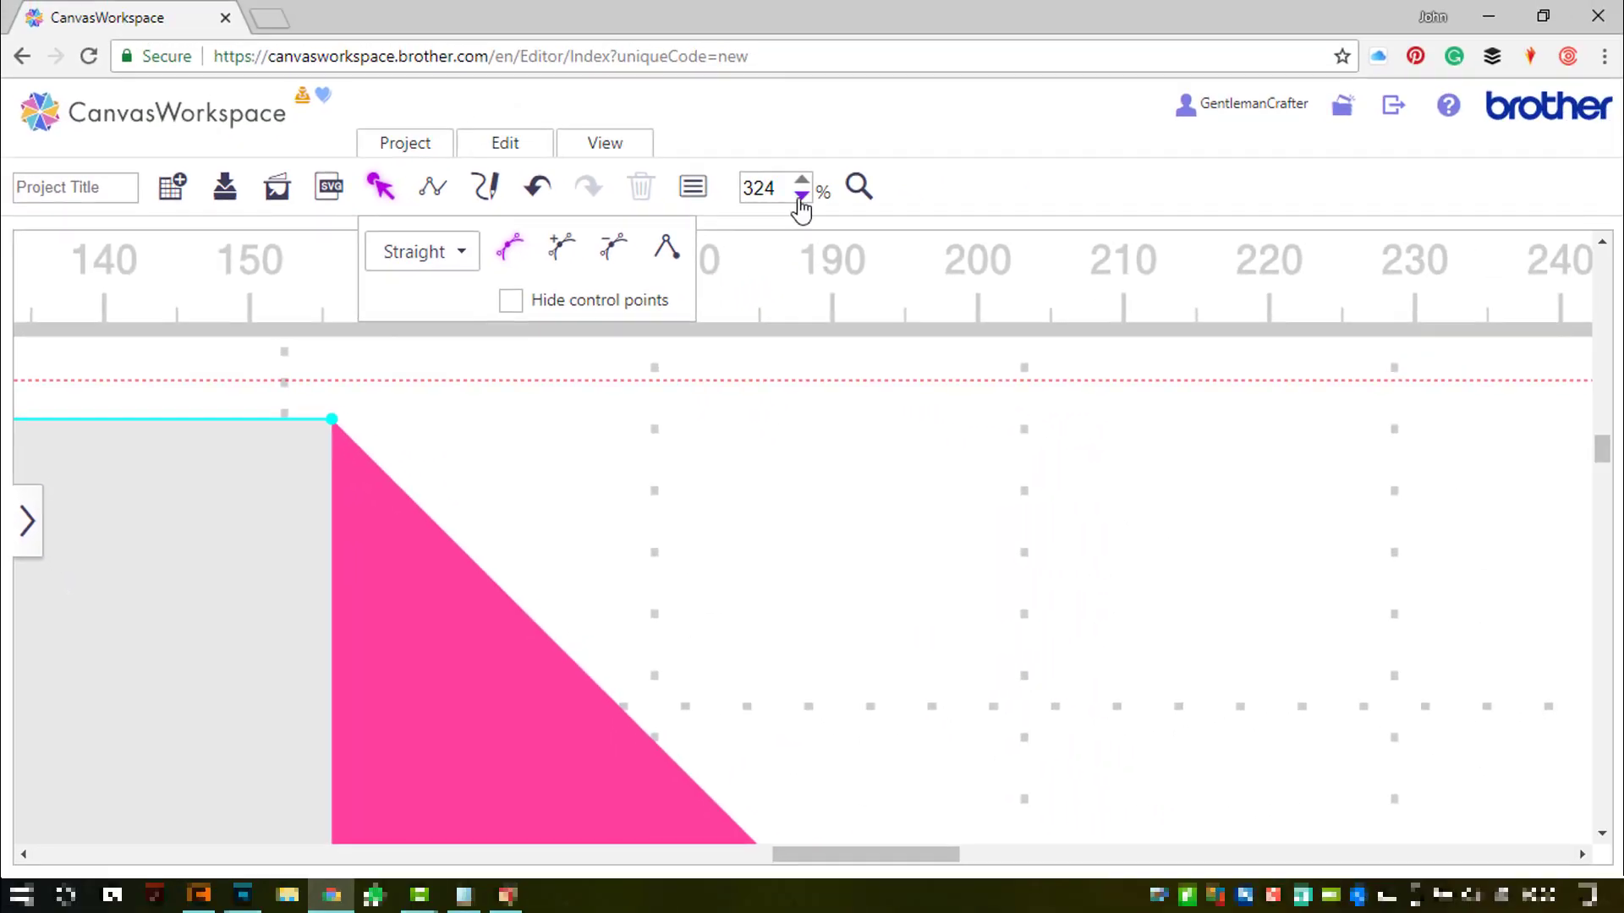
- Fit the whole layout into view, finish point editing, and select the grey square
left_click(614, 148)
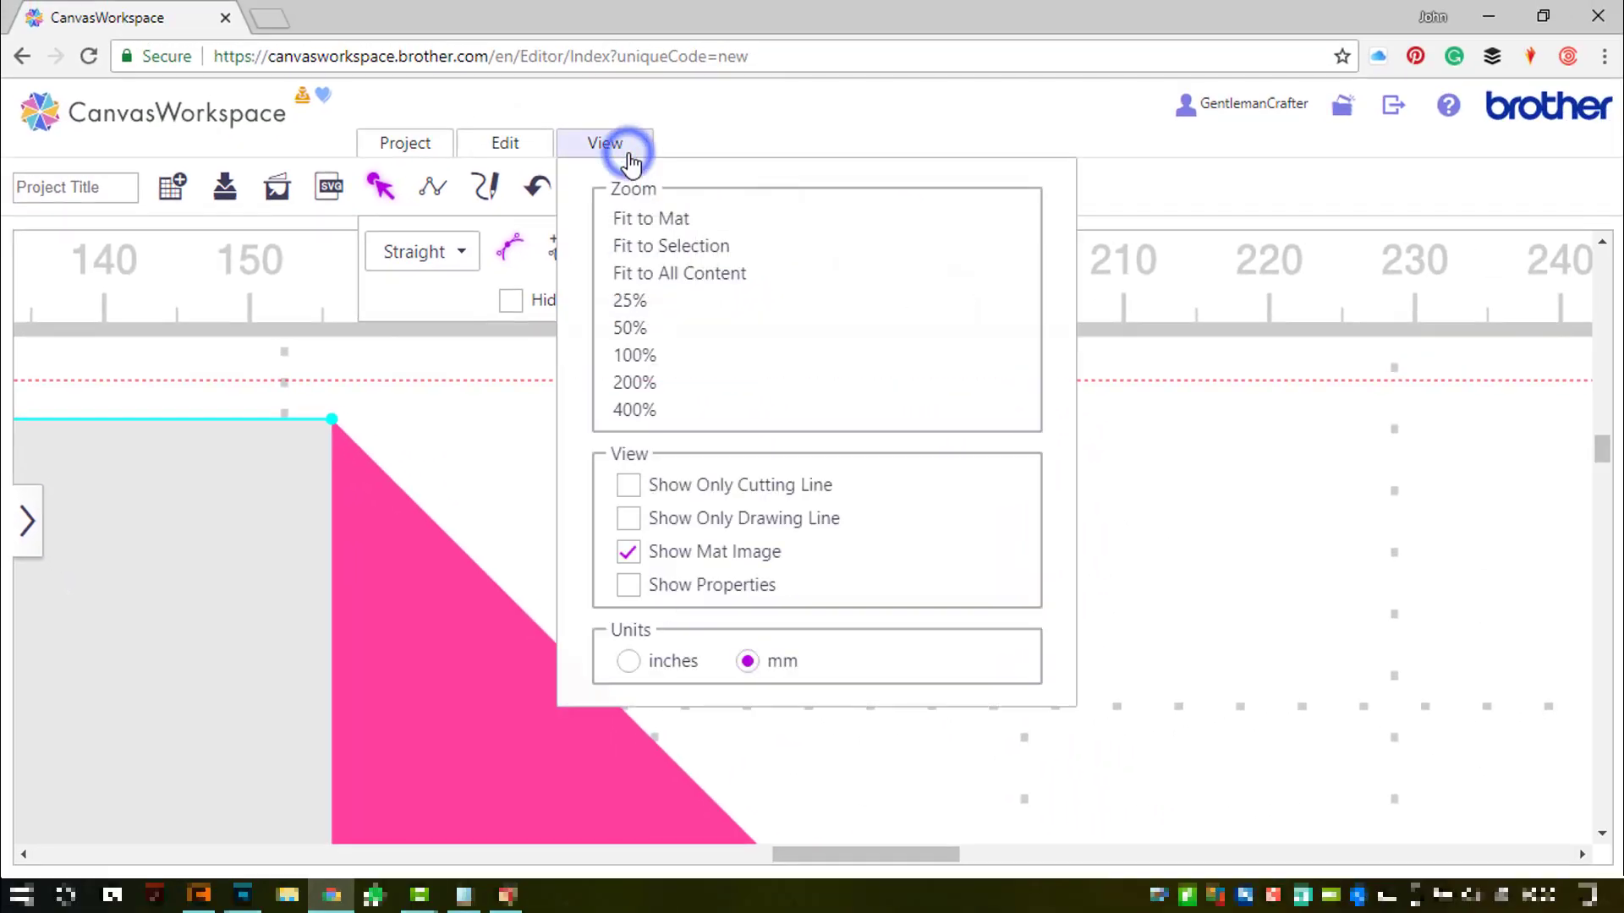
left_click(636, 272)
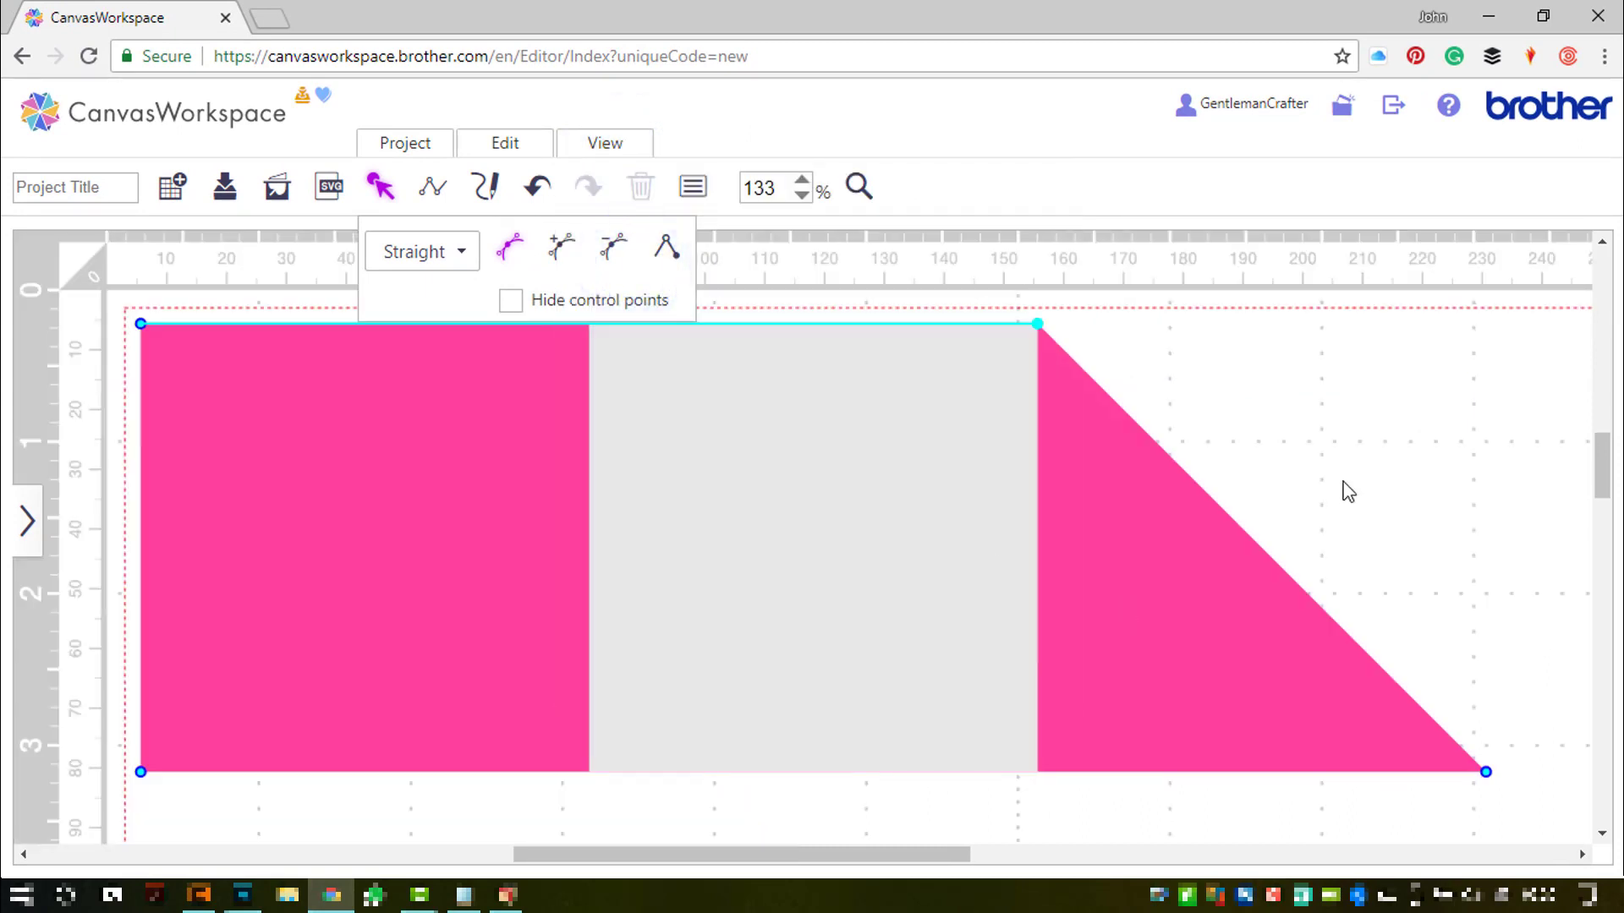
left_click(1346, 489)
left_click(869, 523)
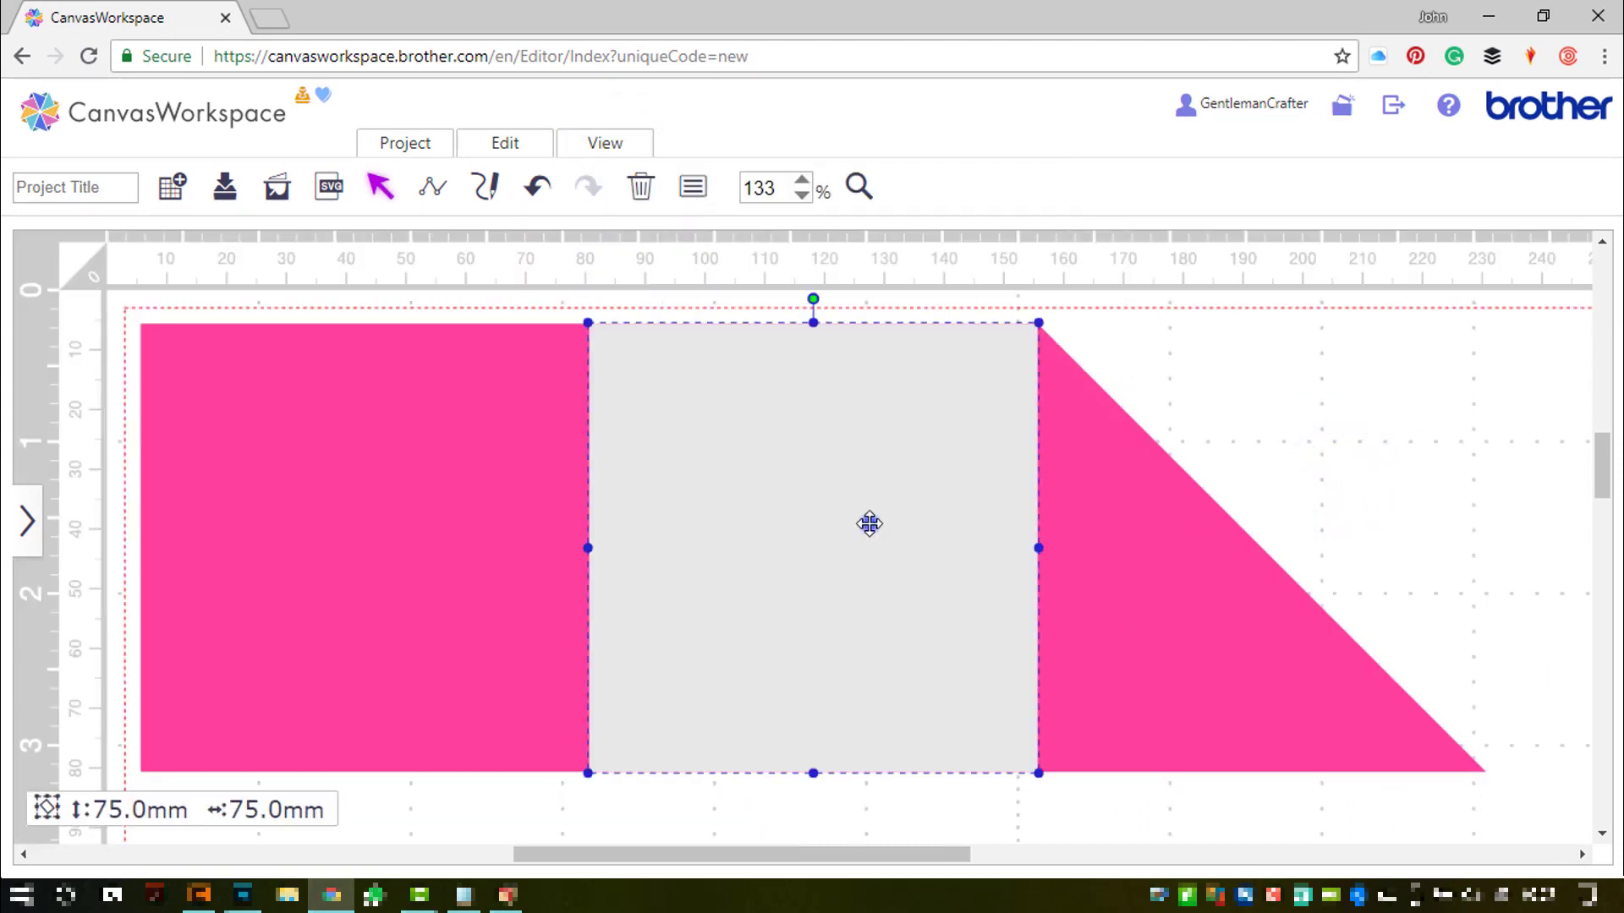
- Duplicate the grey square over the pink tip and subtract it from the pink shape
key("ctrl+d")
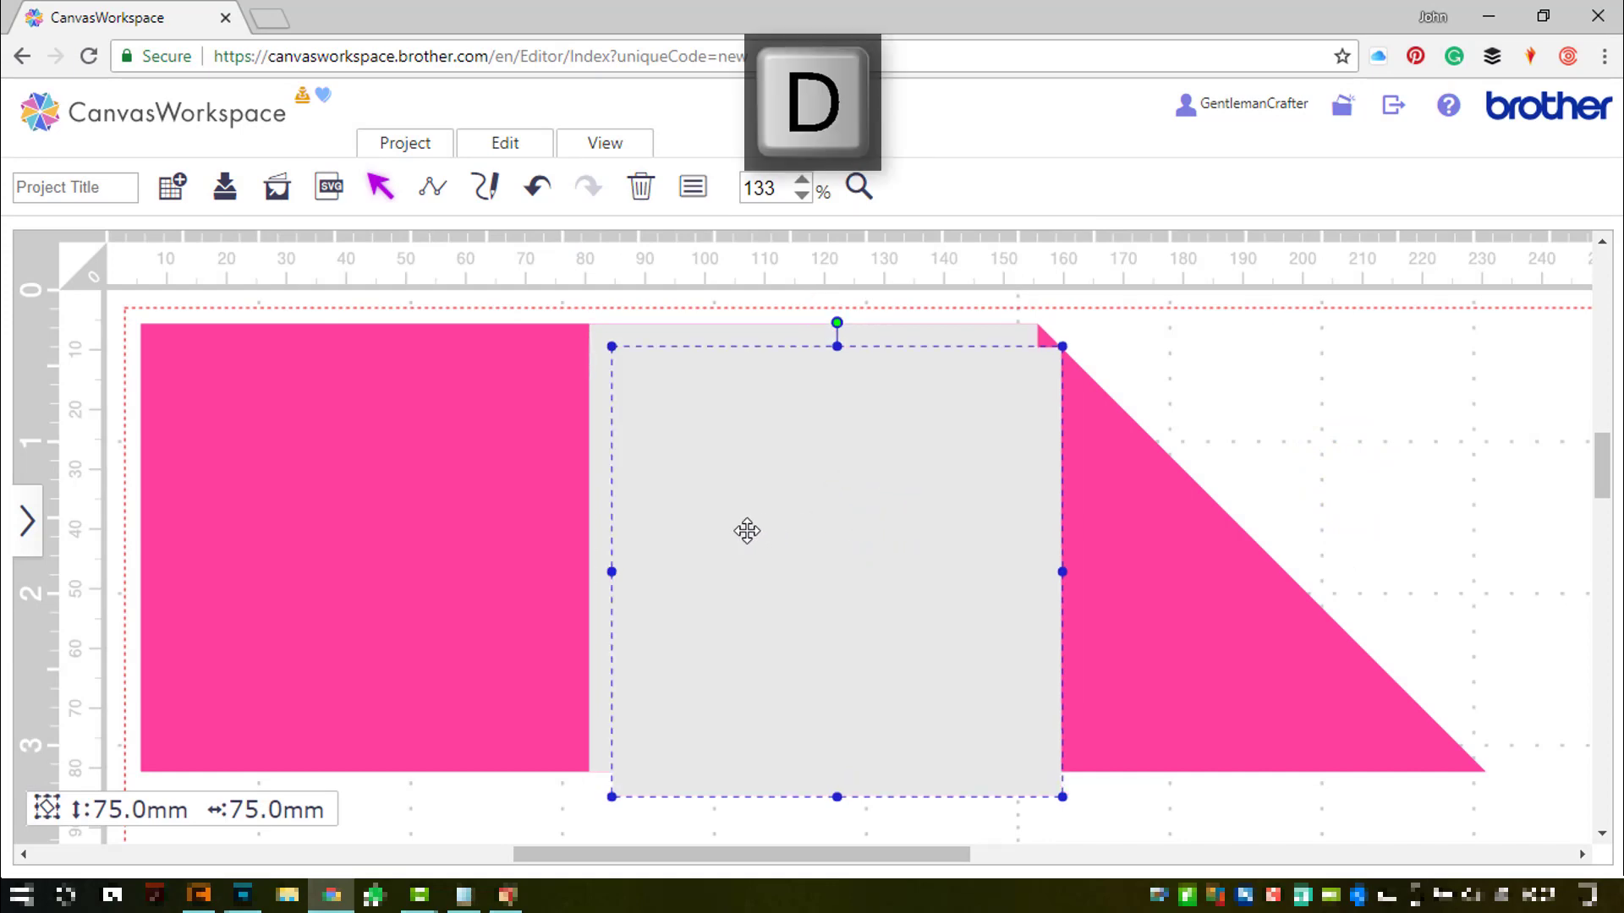
left_click_drag(720, 546, 1520, 556)
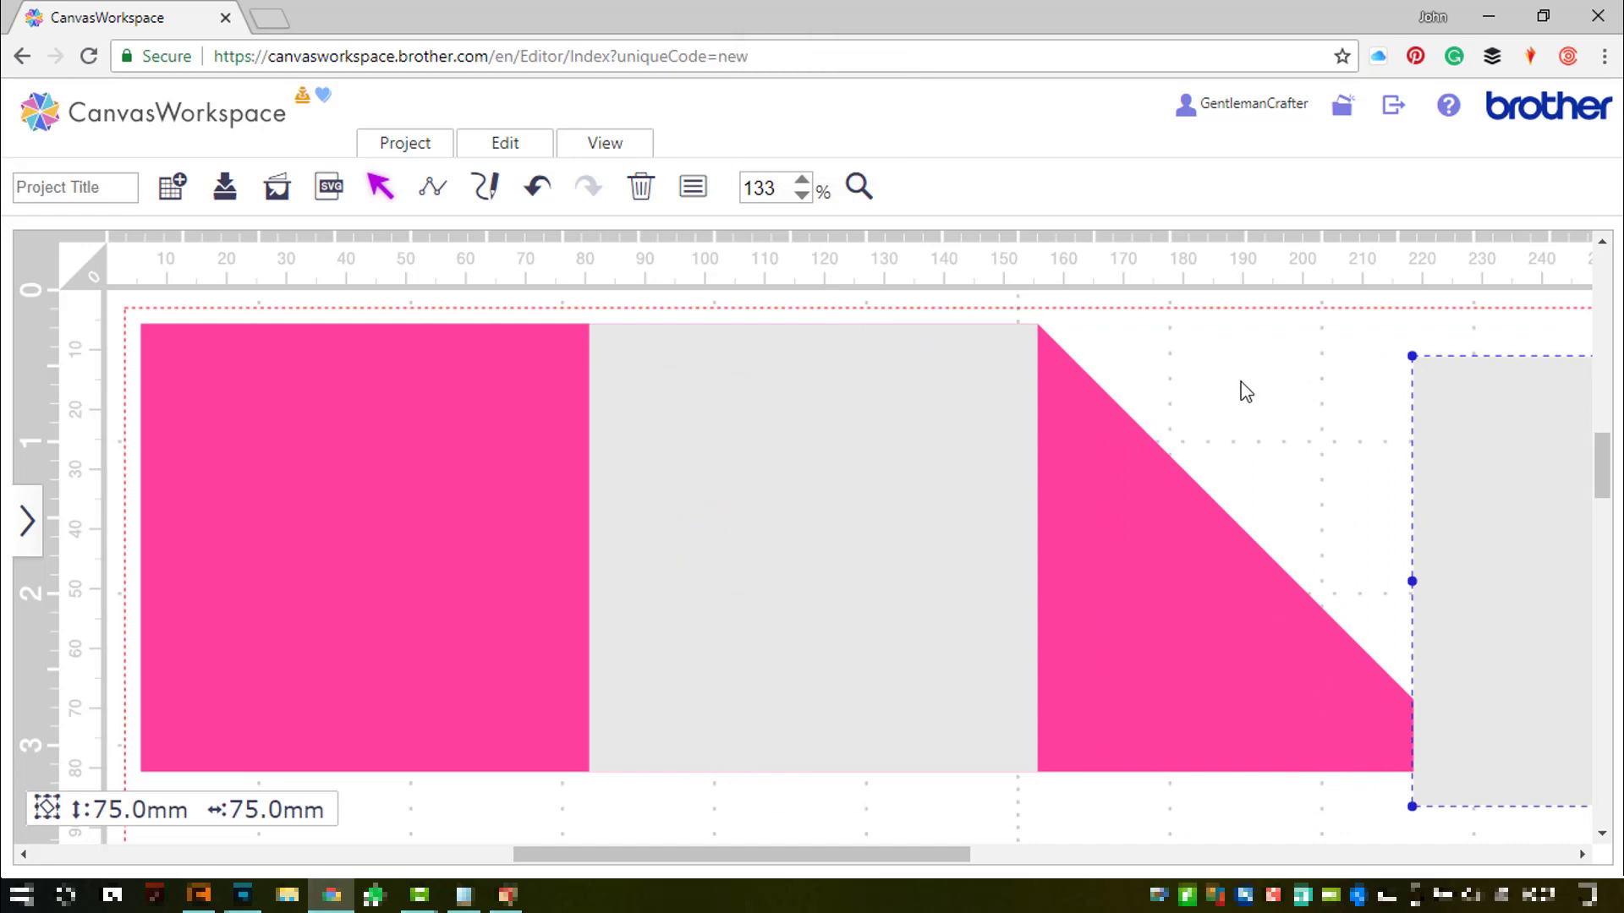
left_click_drag(1232, 379, 1589, 764)
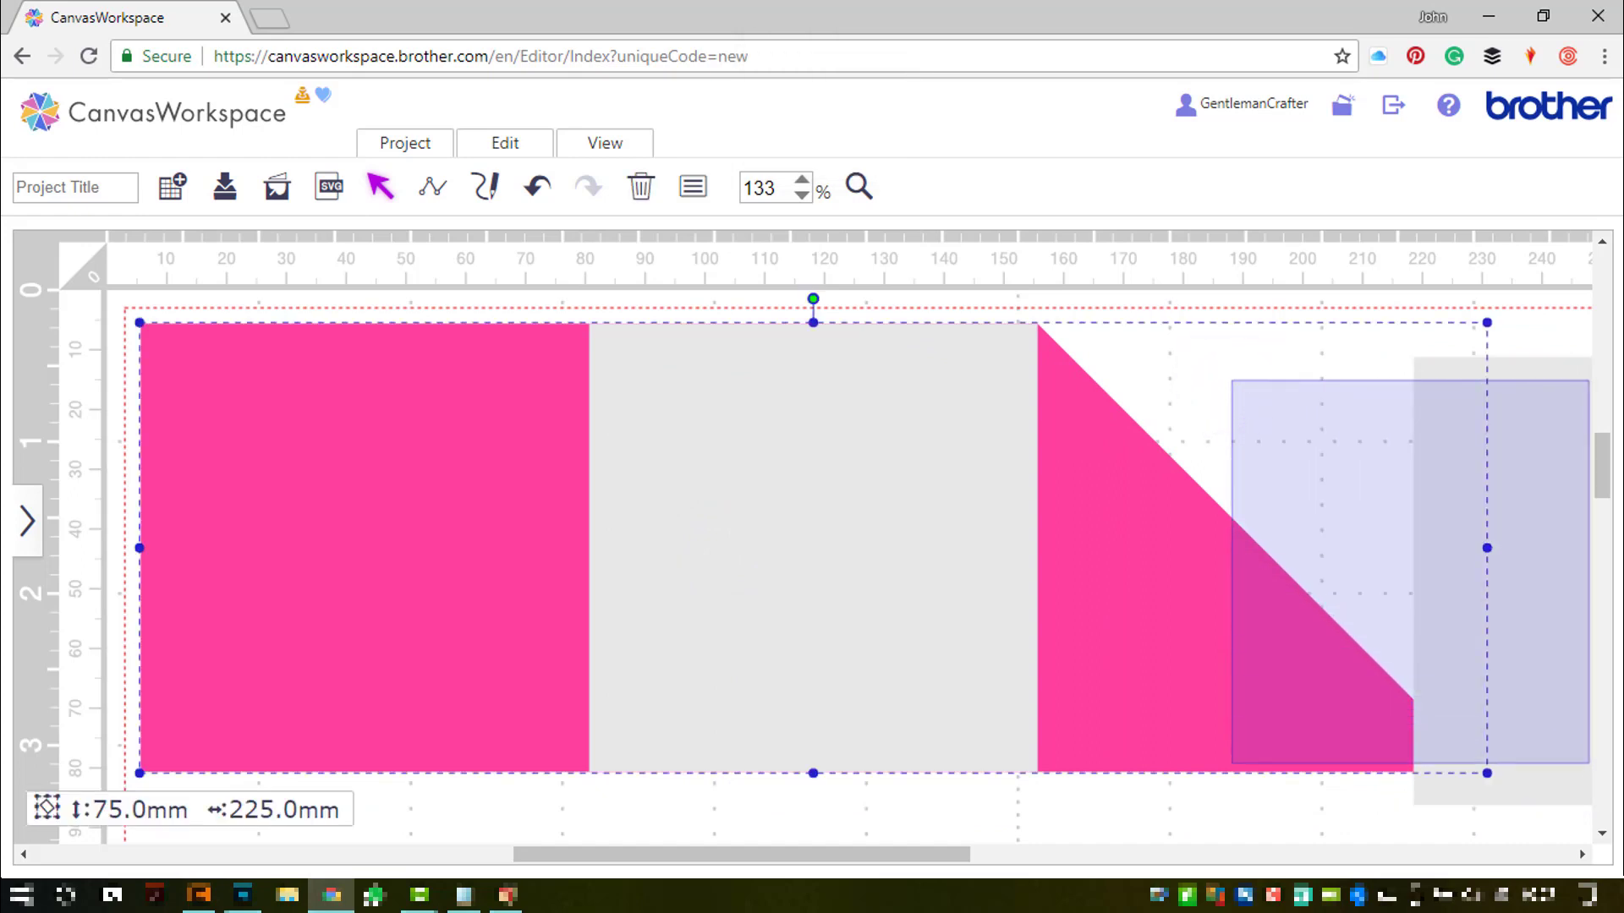
left_click_drag(1601, 848, 1486, 825)
left_click(1528, 706)
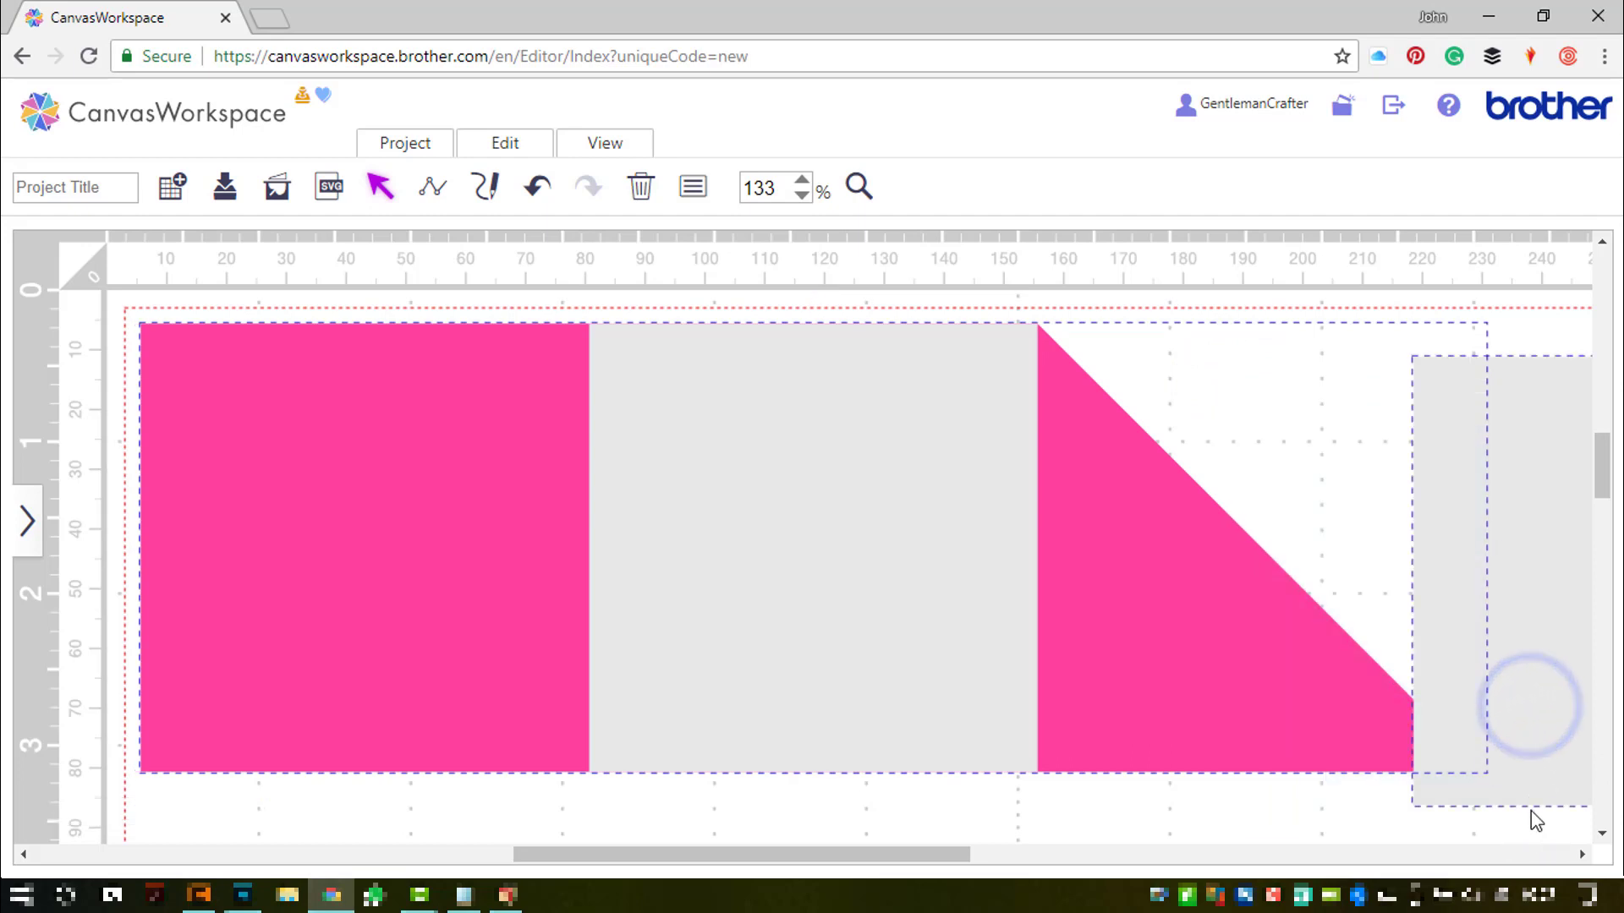
left_click_drag(956, 850, 1079, 874)
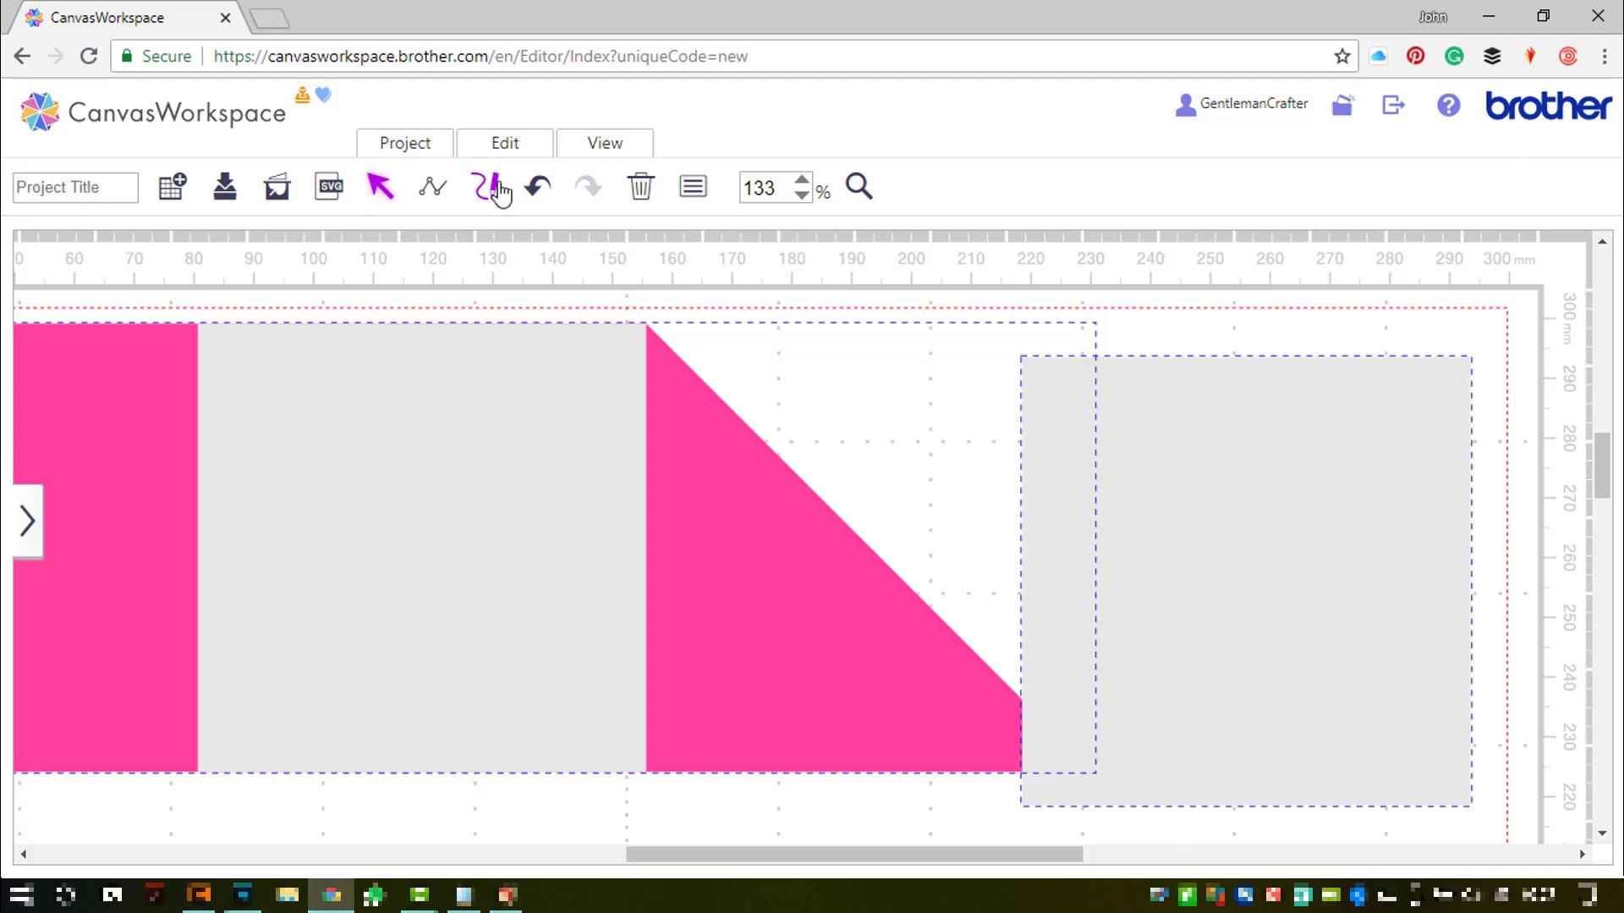
left_click(499, 143)
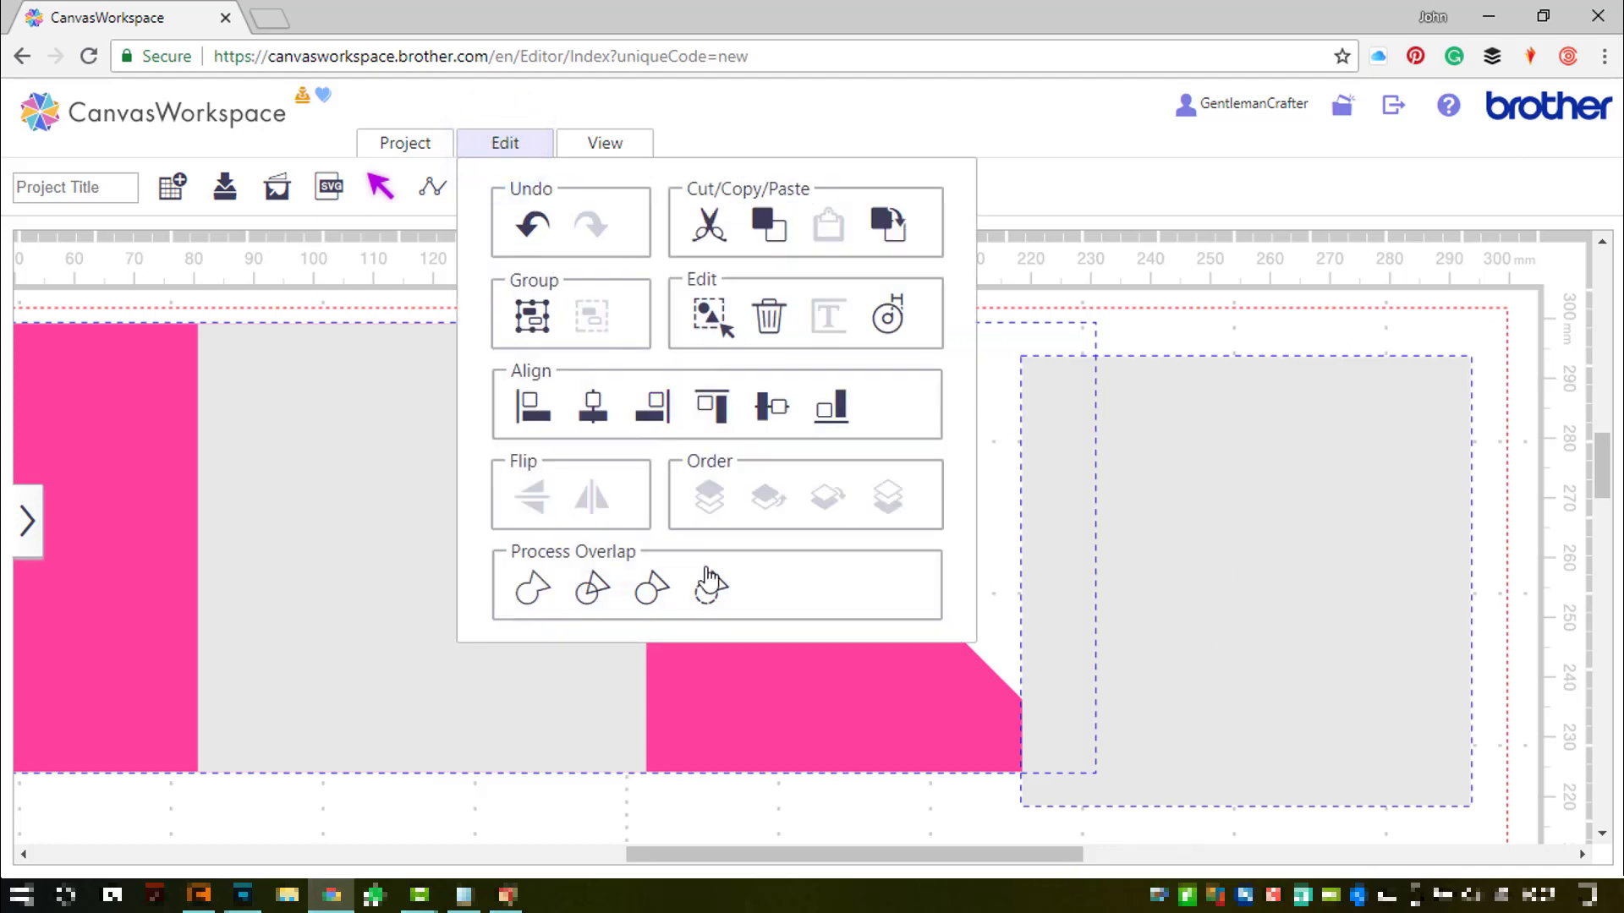
left_click(713, 591)
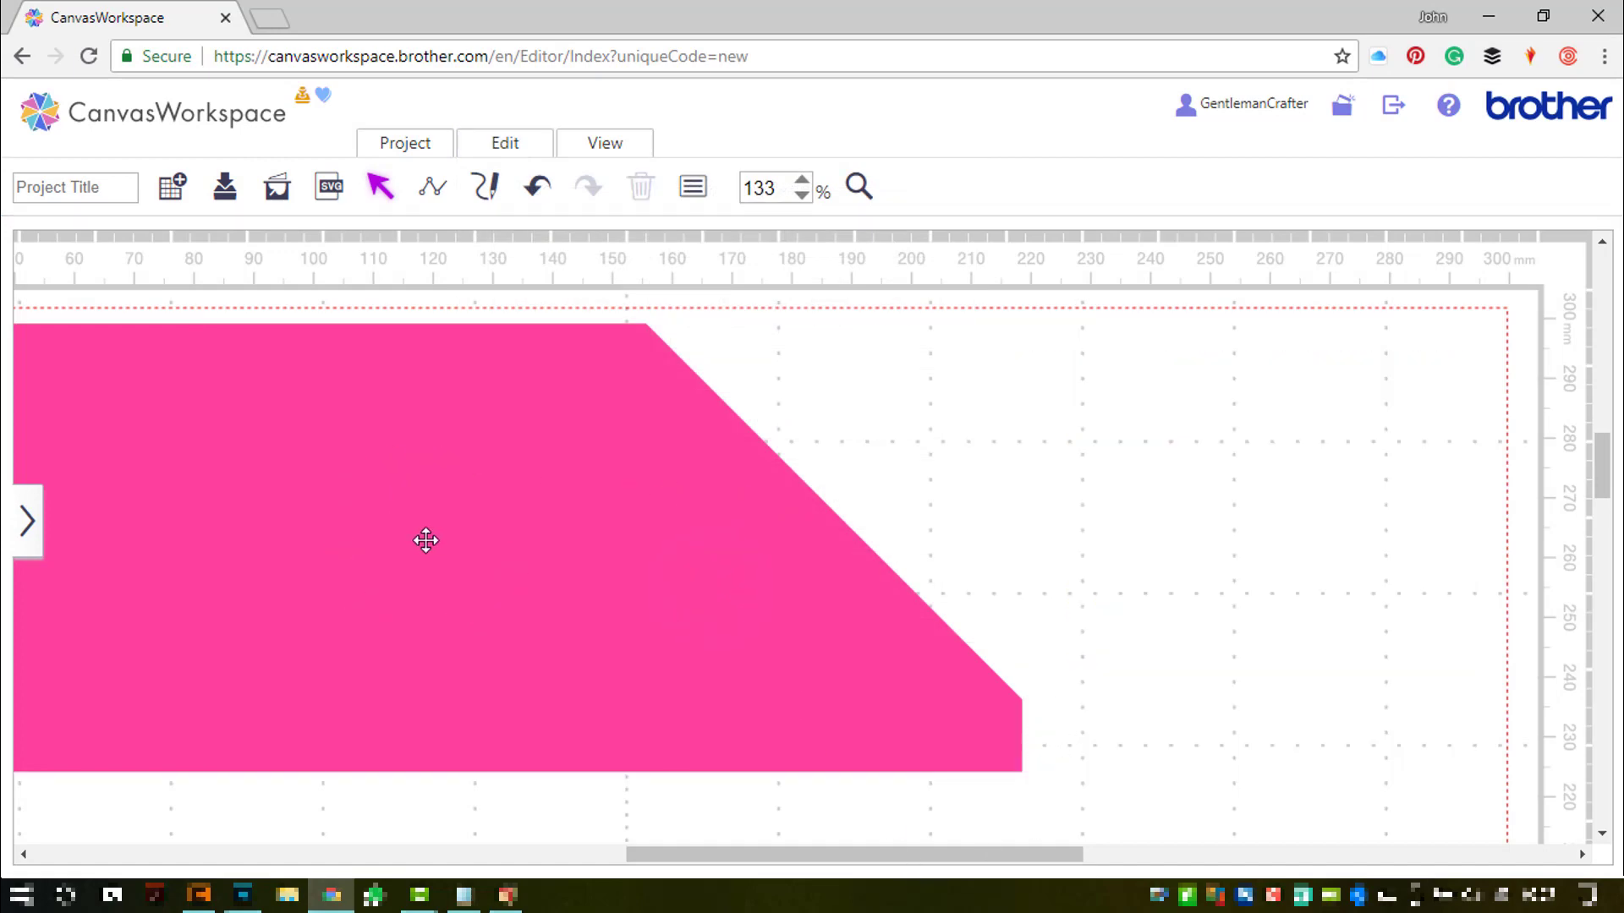
- Send the pink shape to the back, then deselect everything
left_click_drag(710, 854, 620, 857)
left_click(941, 491)
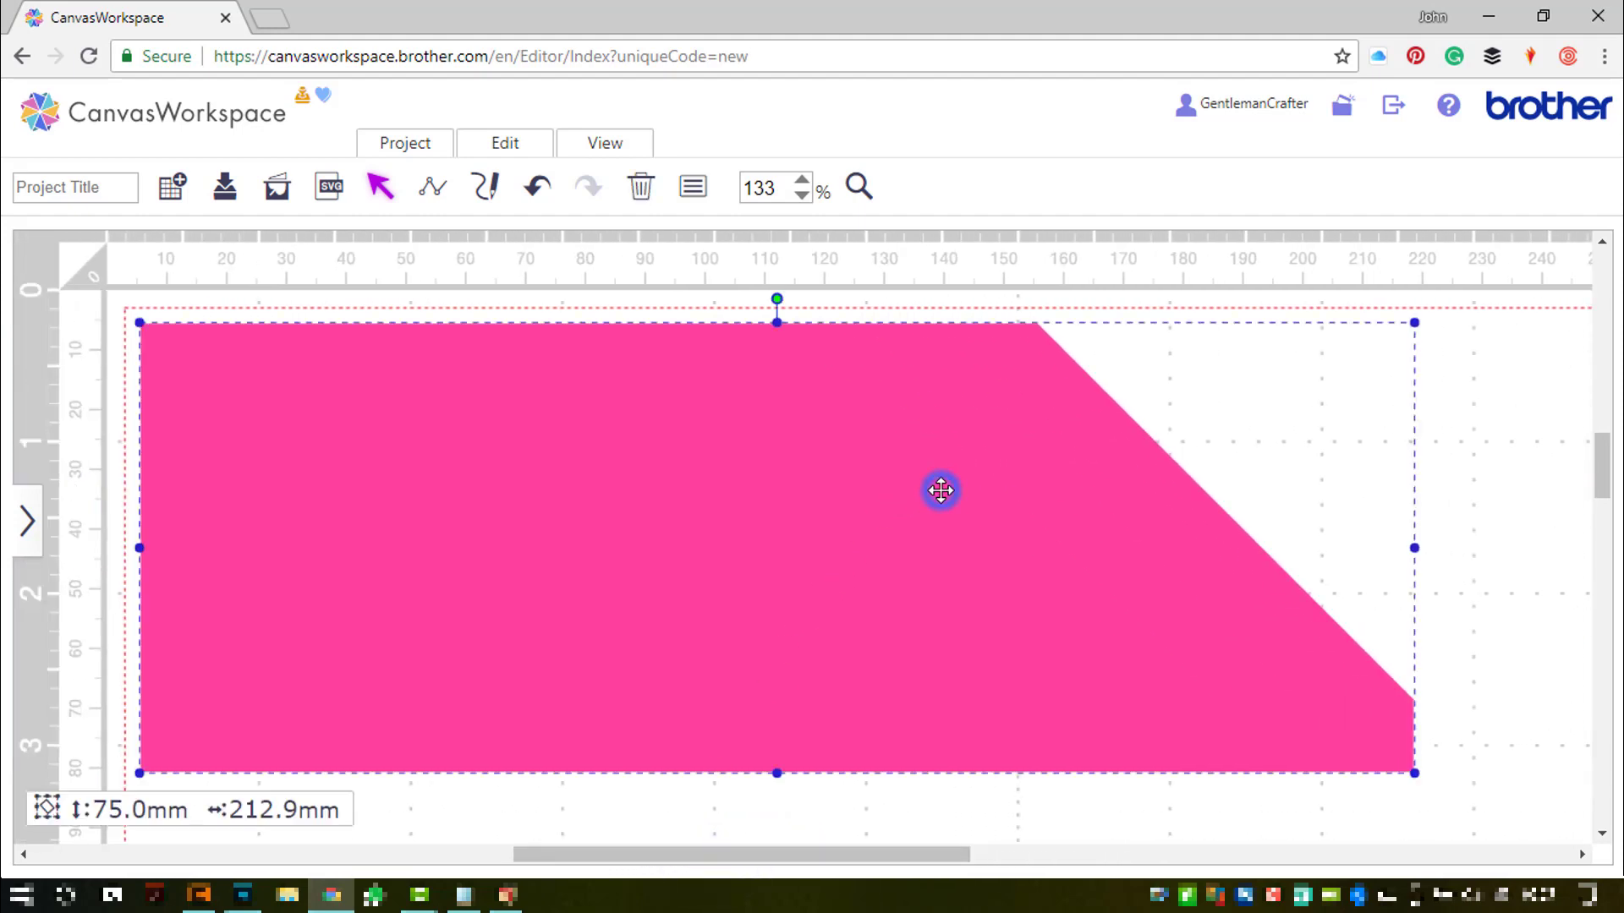
right_click(941, 490)
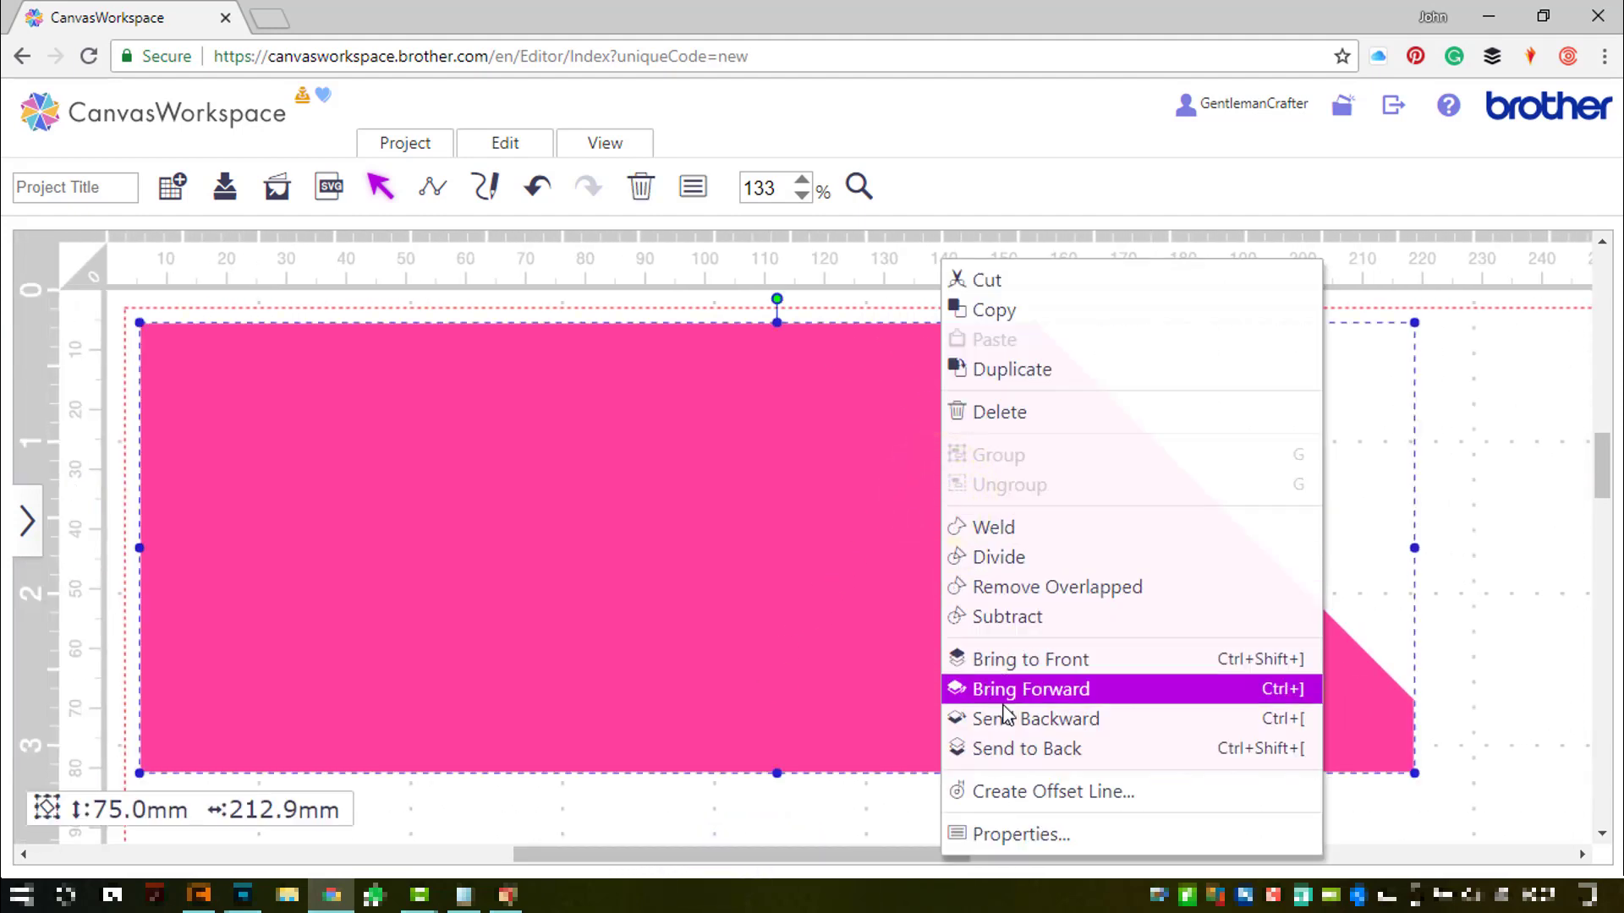
left_click(1011, 746)
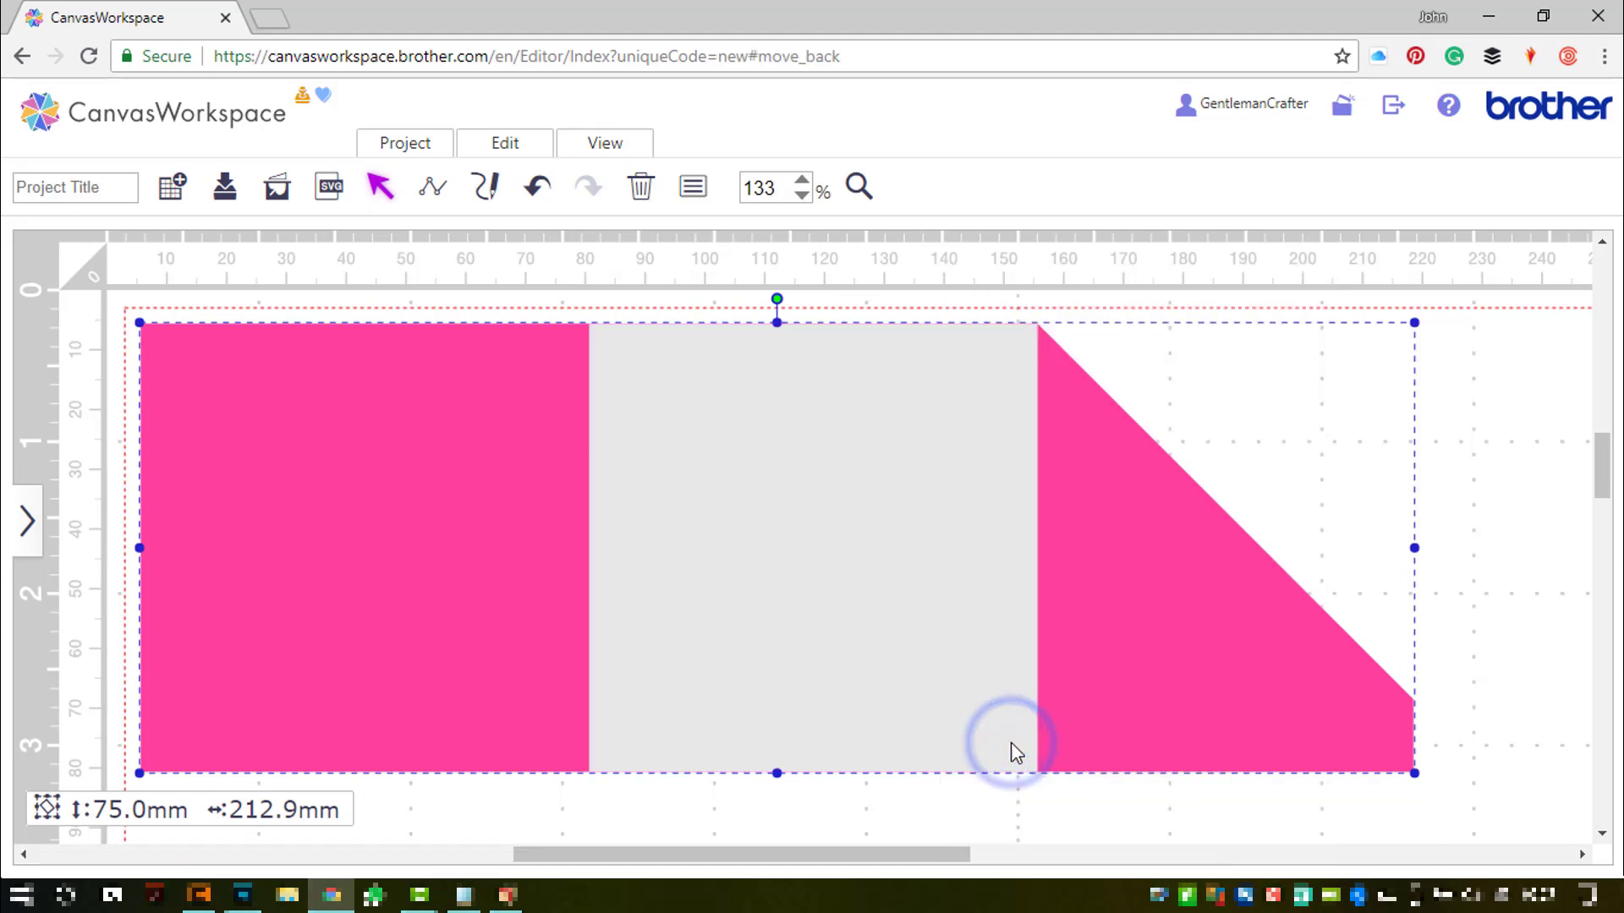
left_click(1469, 581)
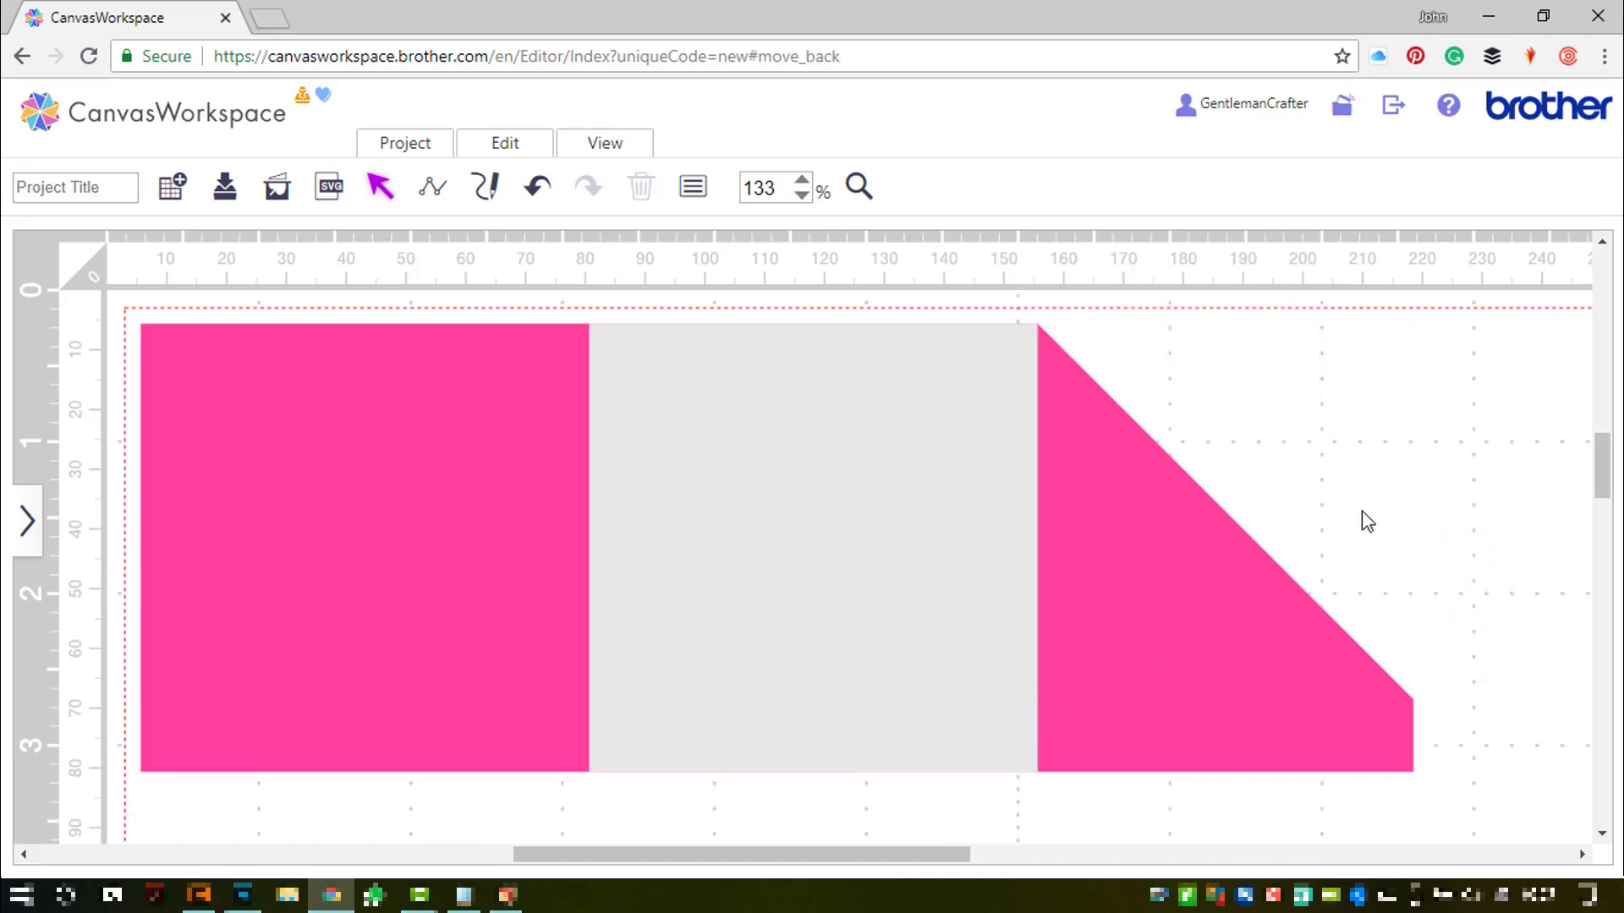
- Draw a vertical line from the pink panel's top edge to its bottom edge
left_click(439, 196)
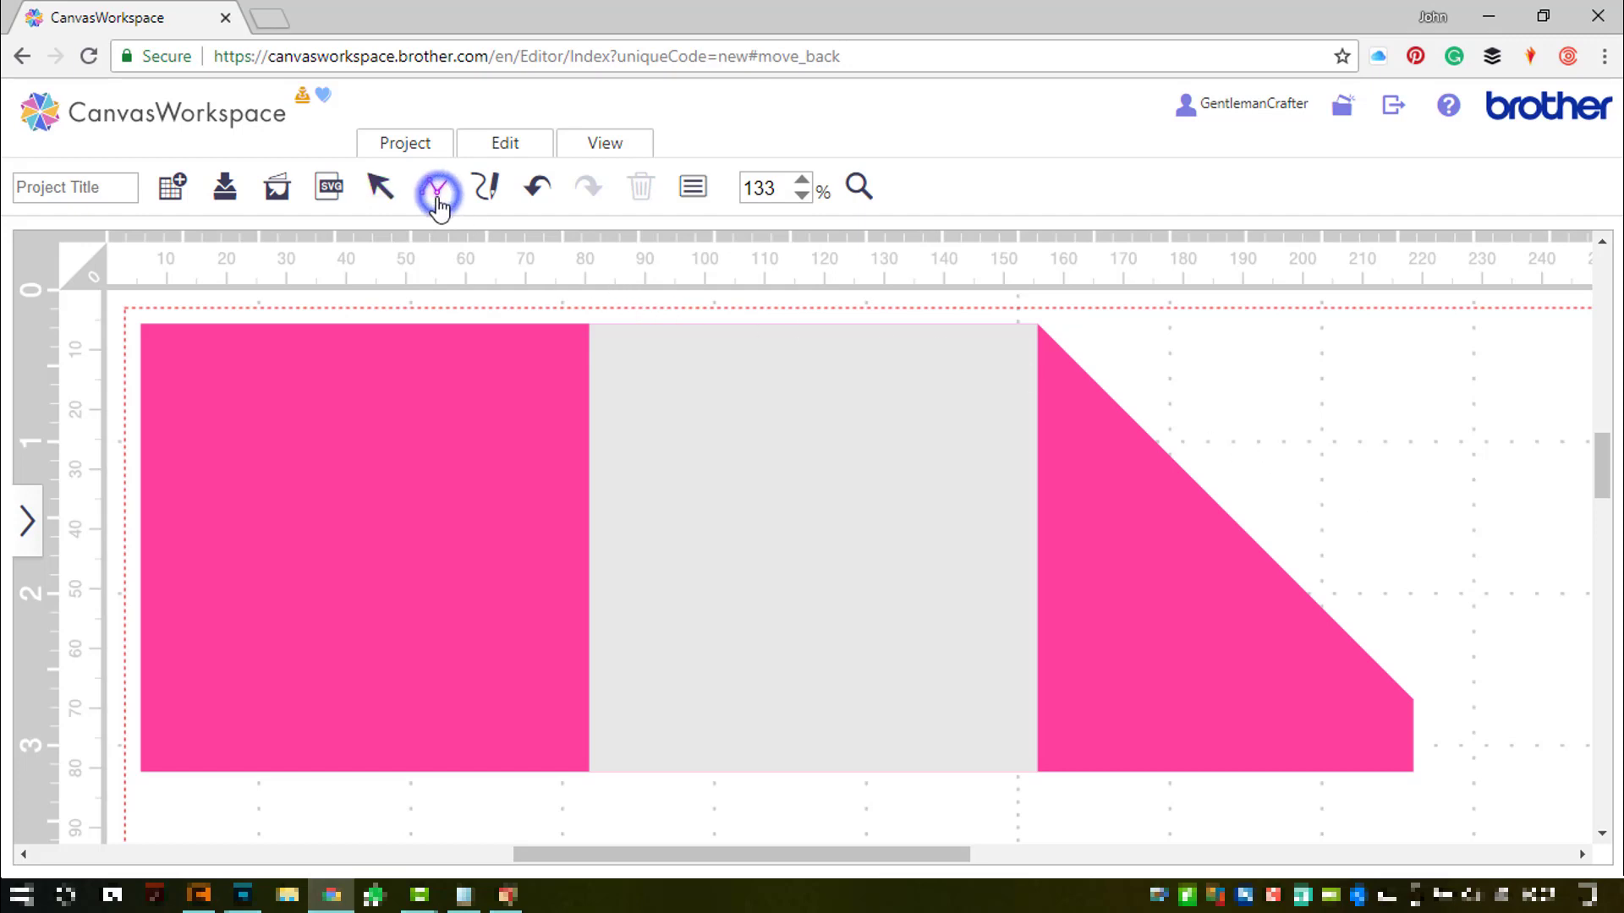
left_click(489, 328)
left_click(488, 761)
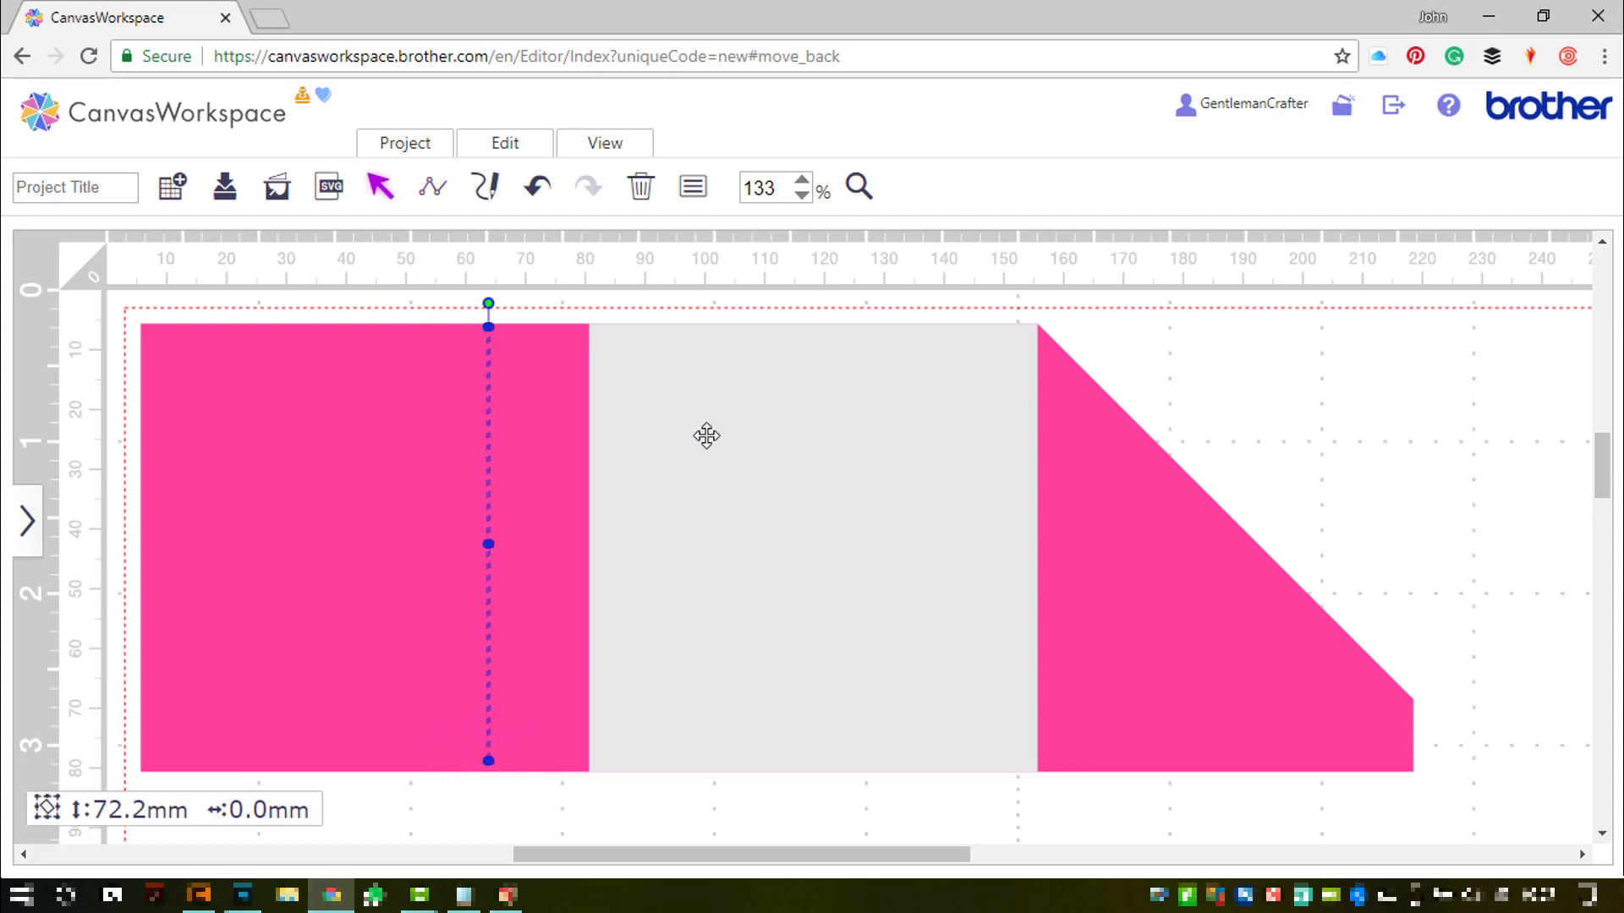
- Give the line no fill, black colour, Cutting Line type and a medium dash pattern
left_click(695, 189)
left_click_drag(366, 265, 1013, 271)
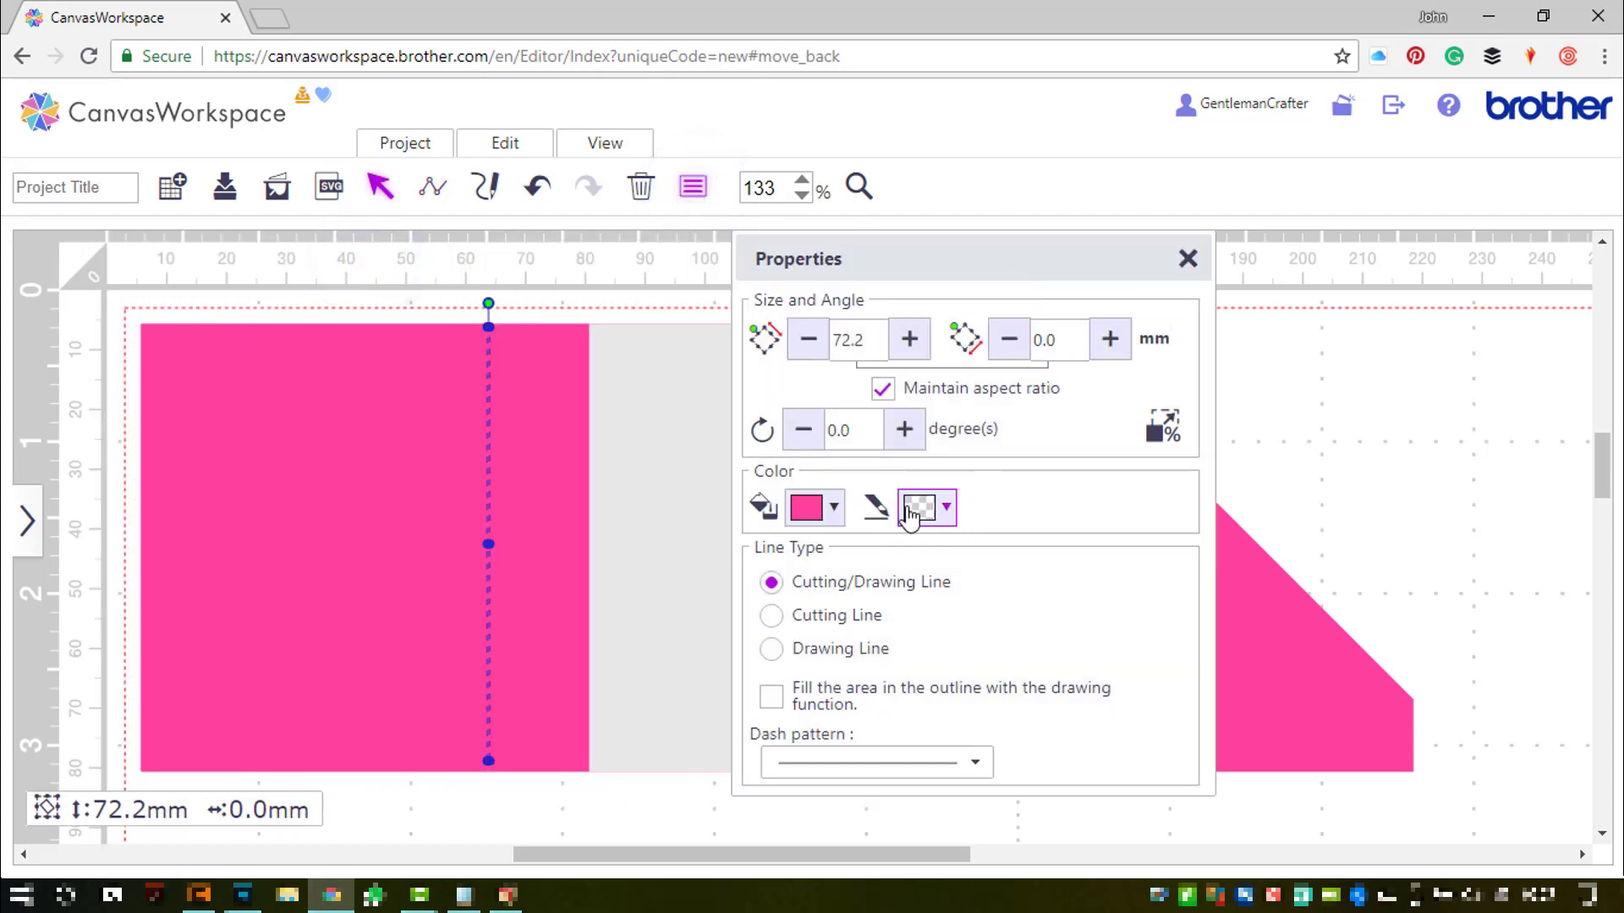
left_click(828, 521)
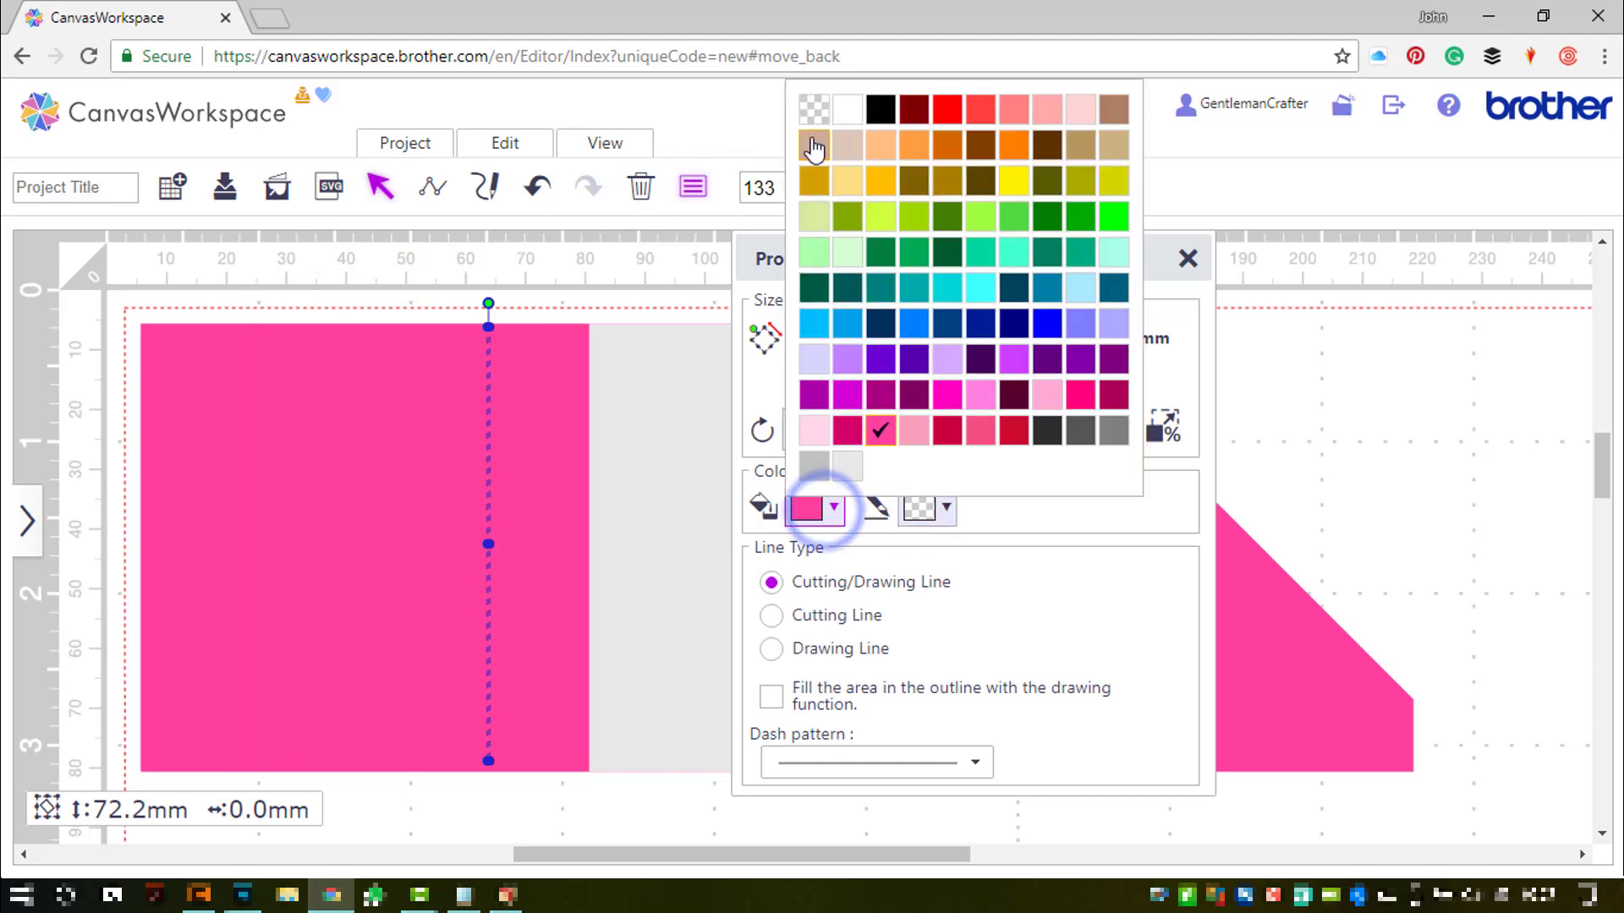
left_click(810, 114)
left_click(927, 508)
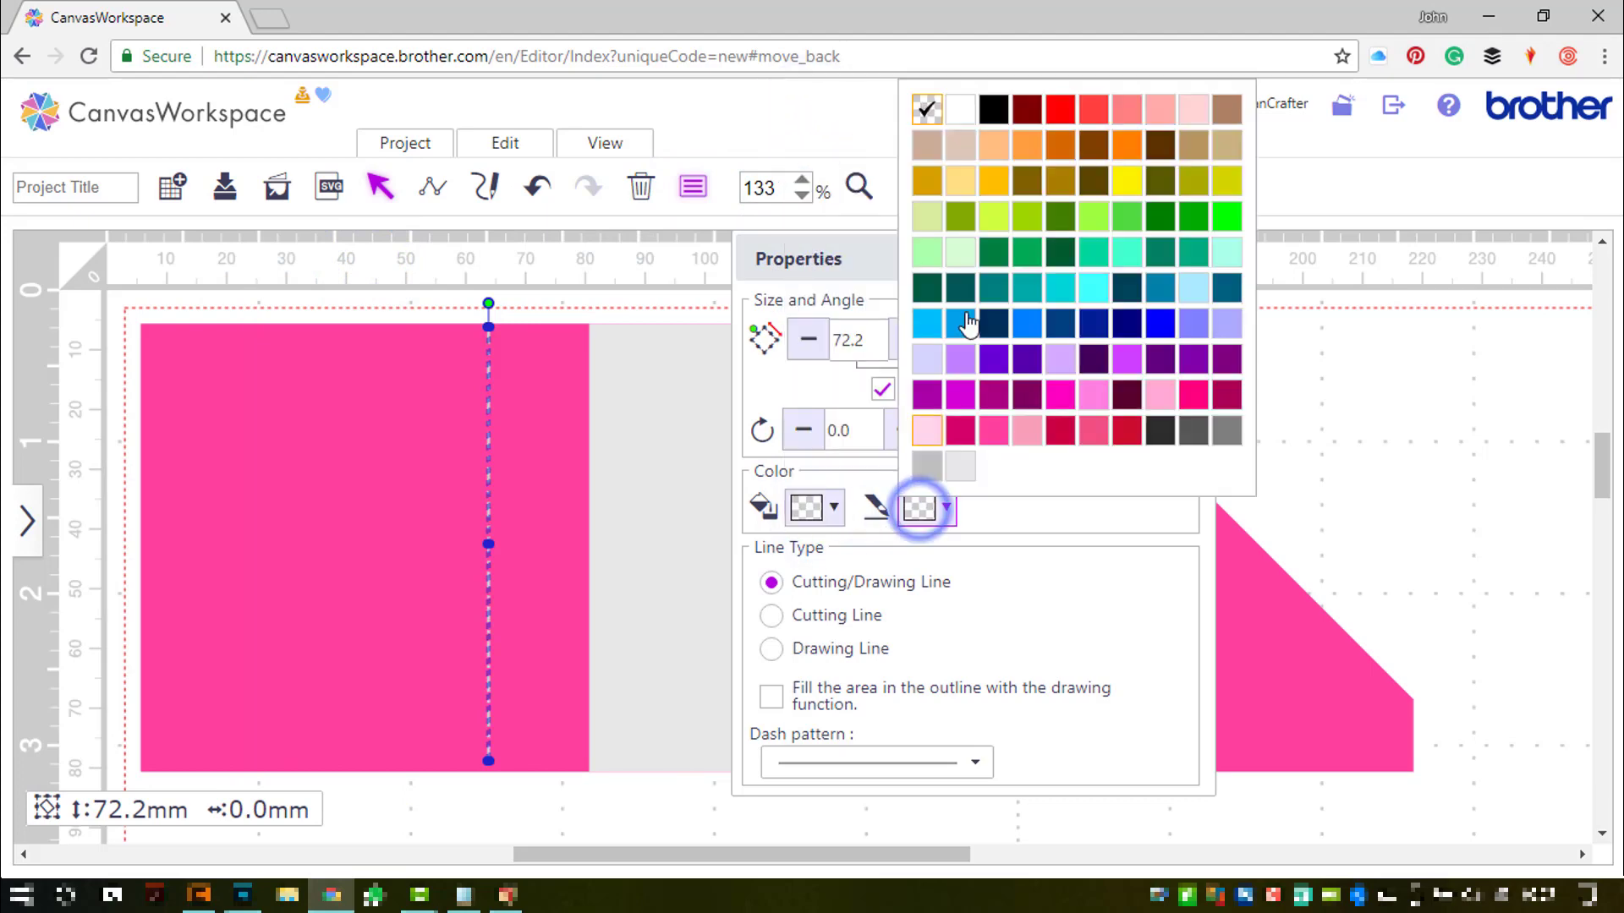
left_click(993, 117)
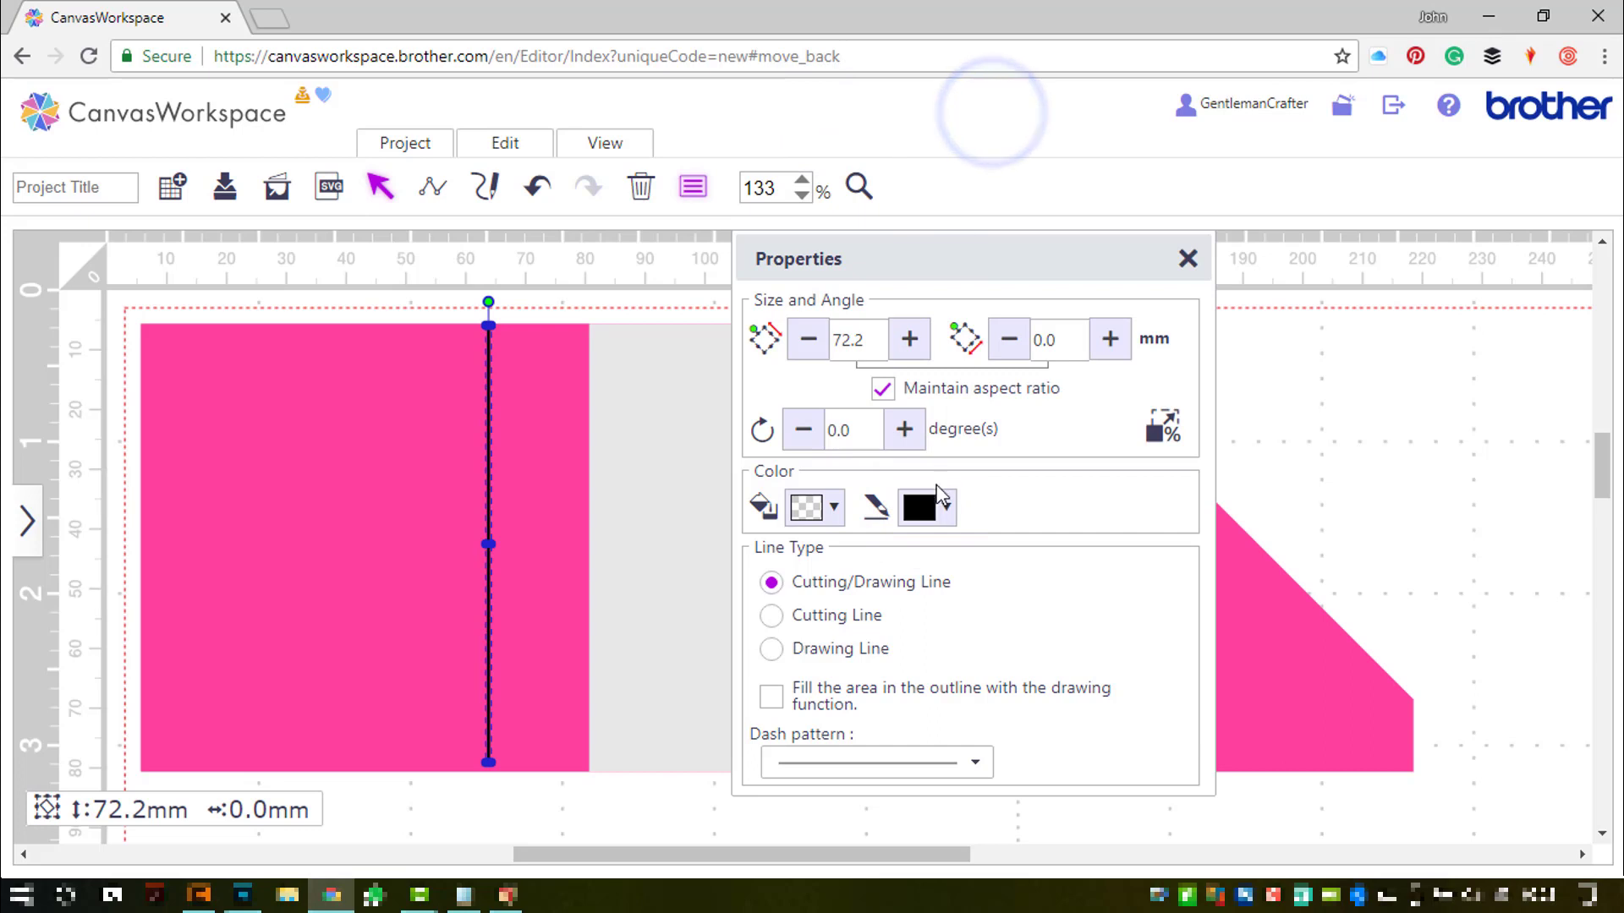
left_click(836, 616)
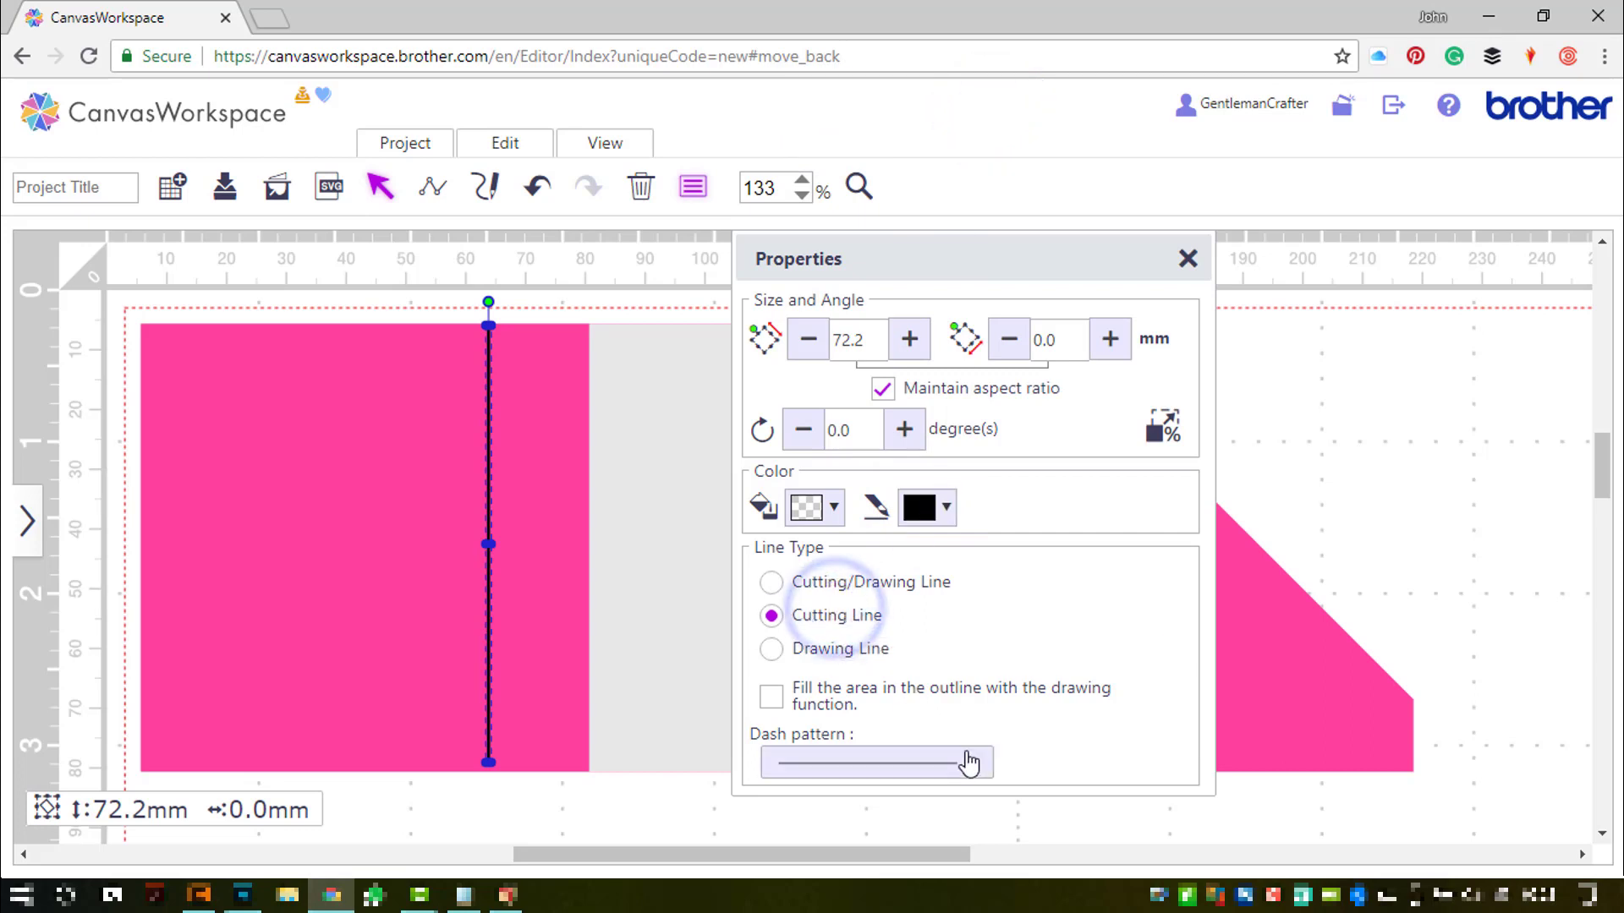
left_click(972, 764)
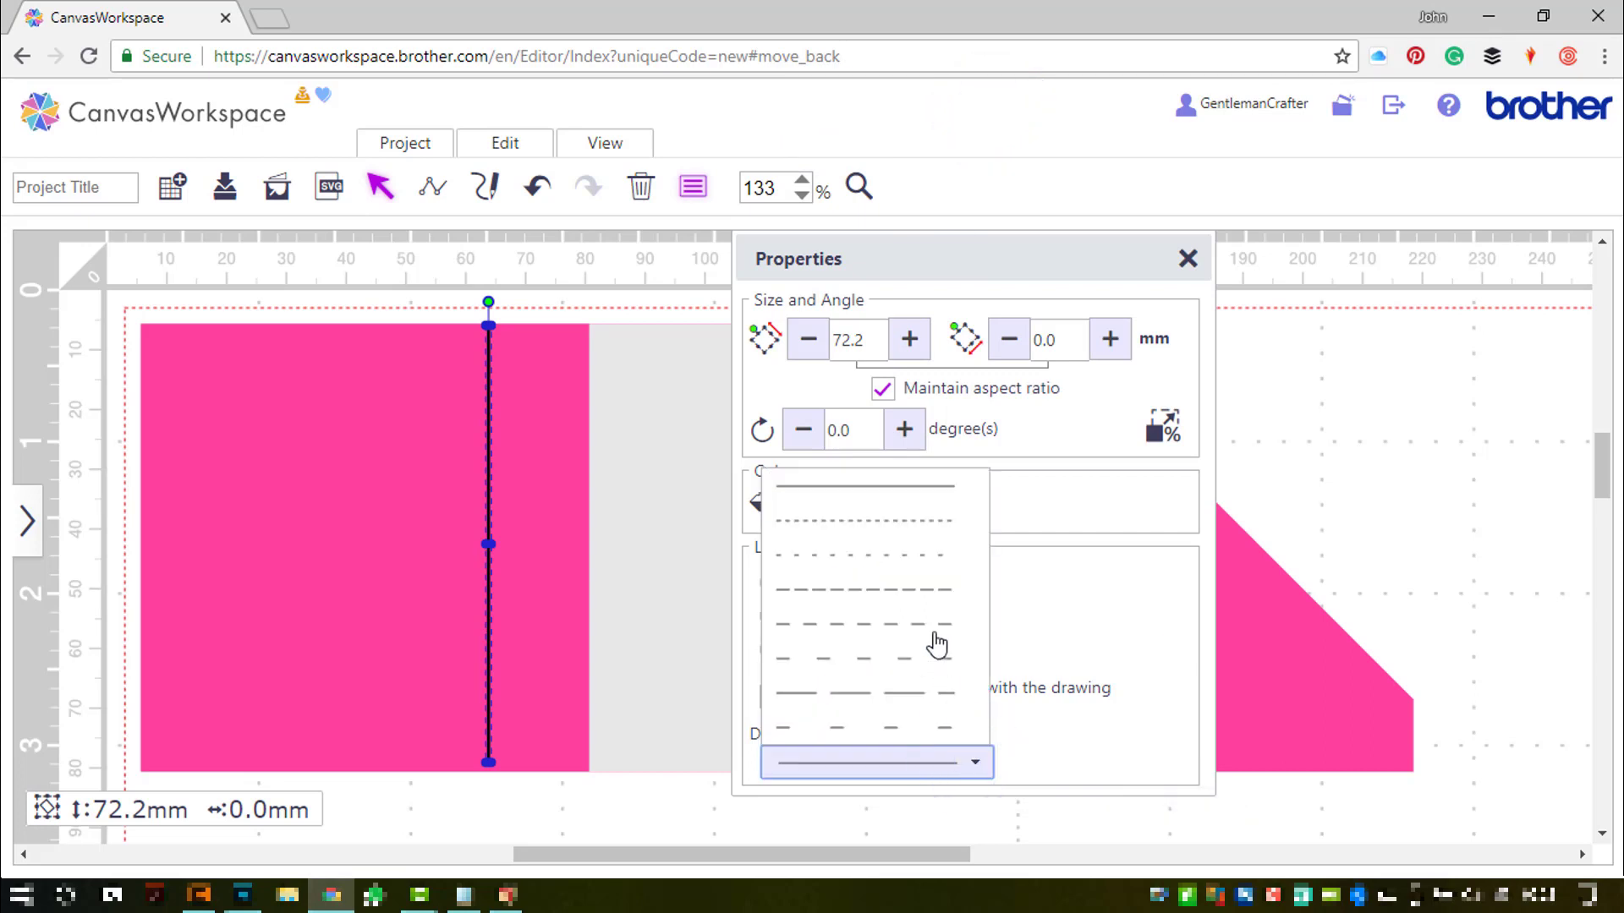
left_click(934, 626)
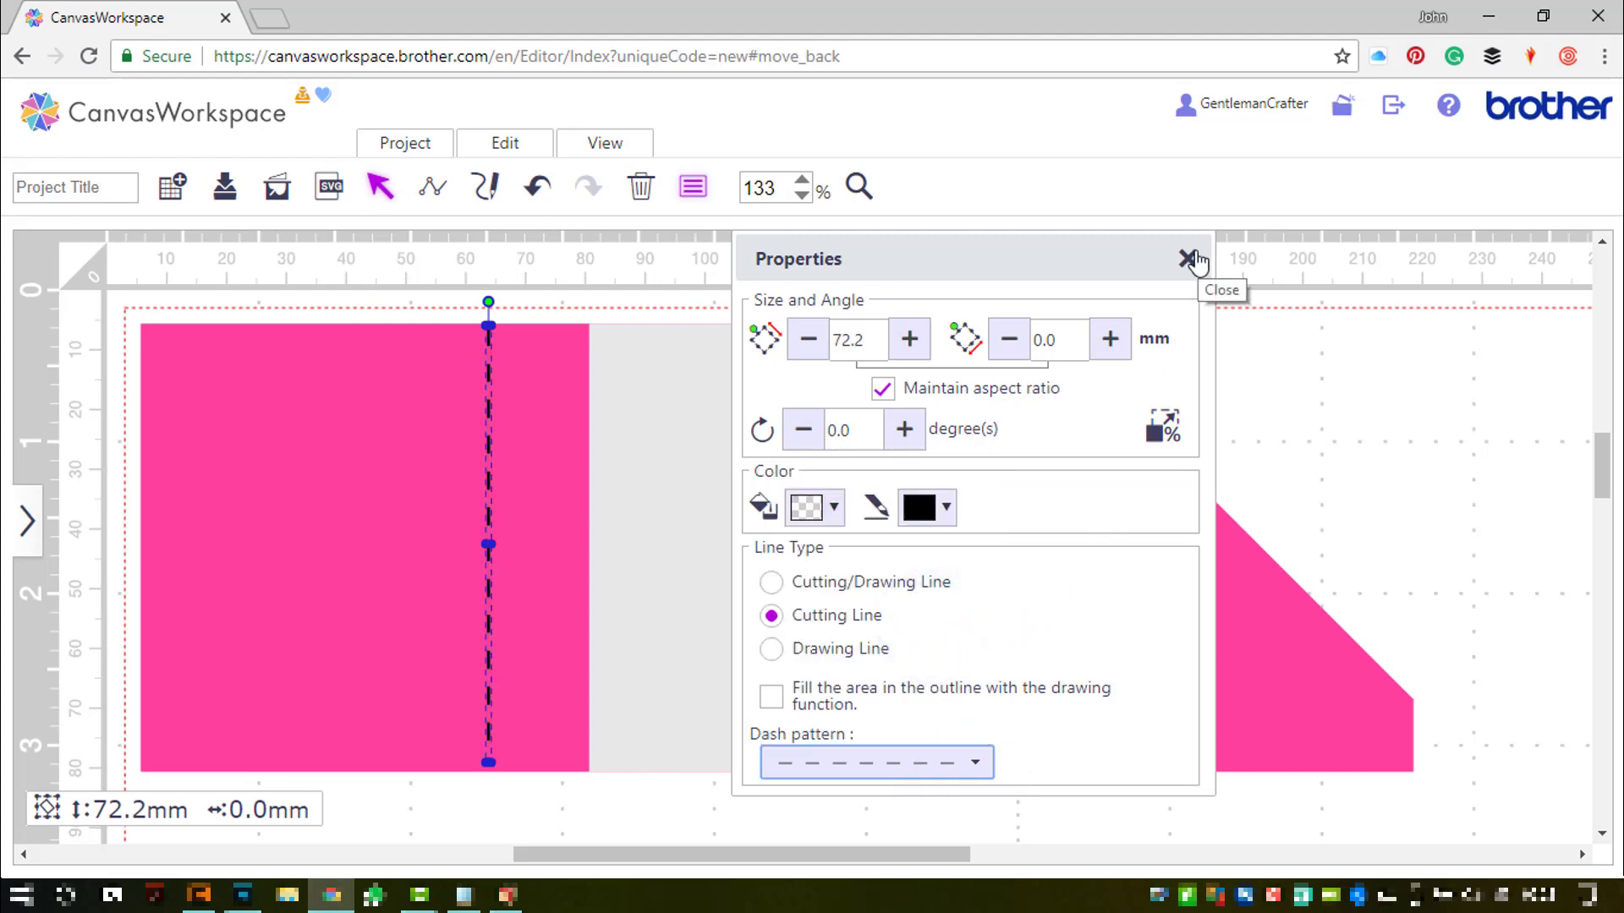
- Set the dashed line's height to 72.0 mm
left_click_drag(863, 342, 855, 343)
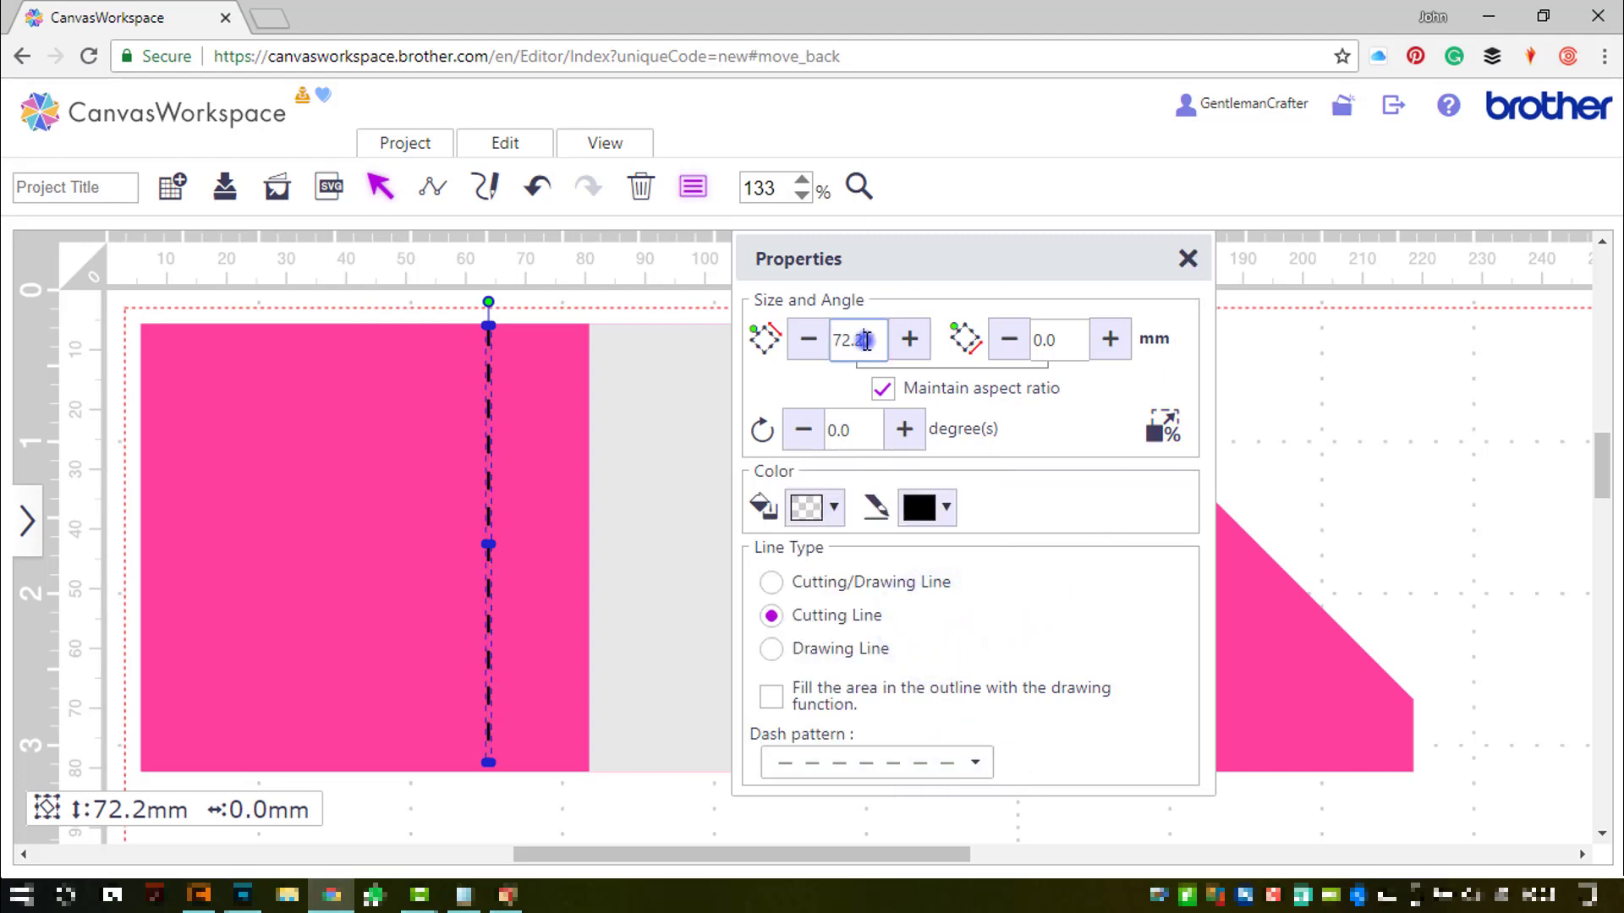
key("BackSpace")
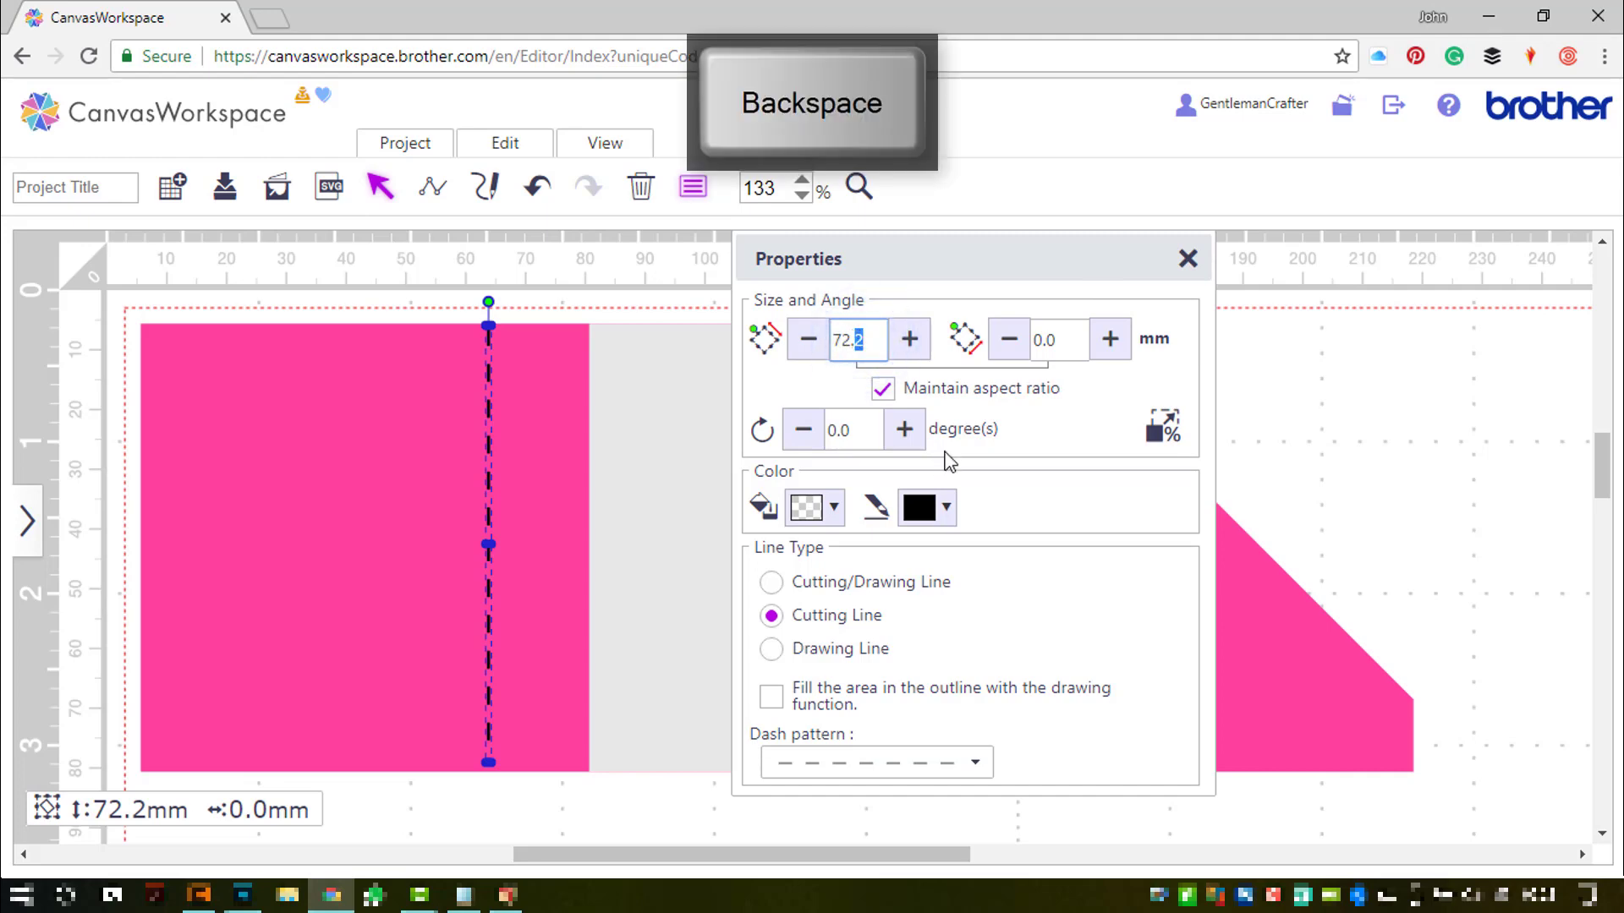
key("Return")
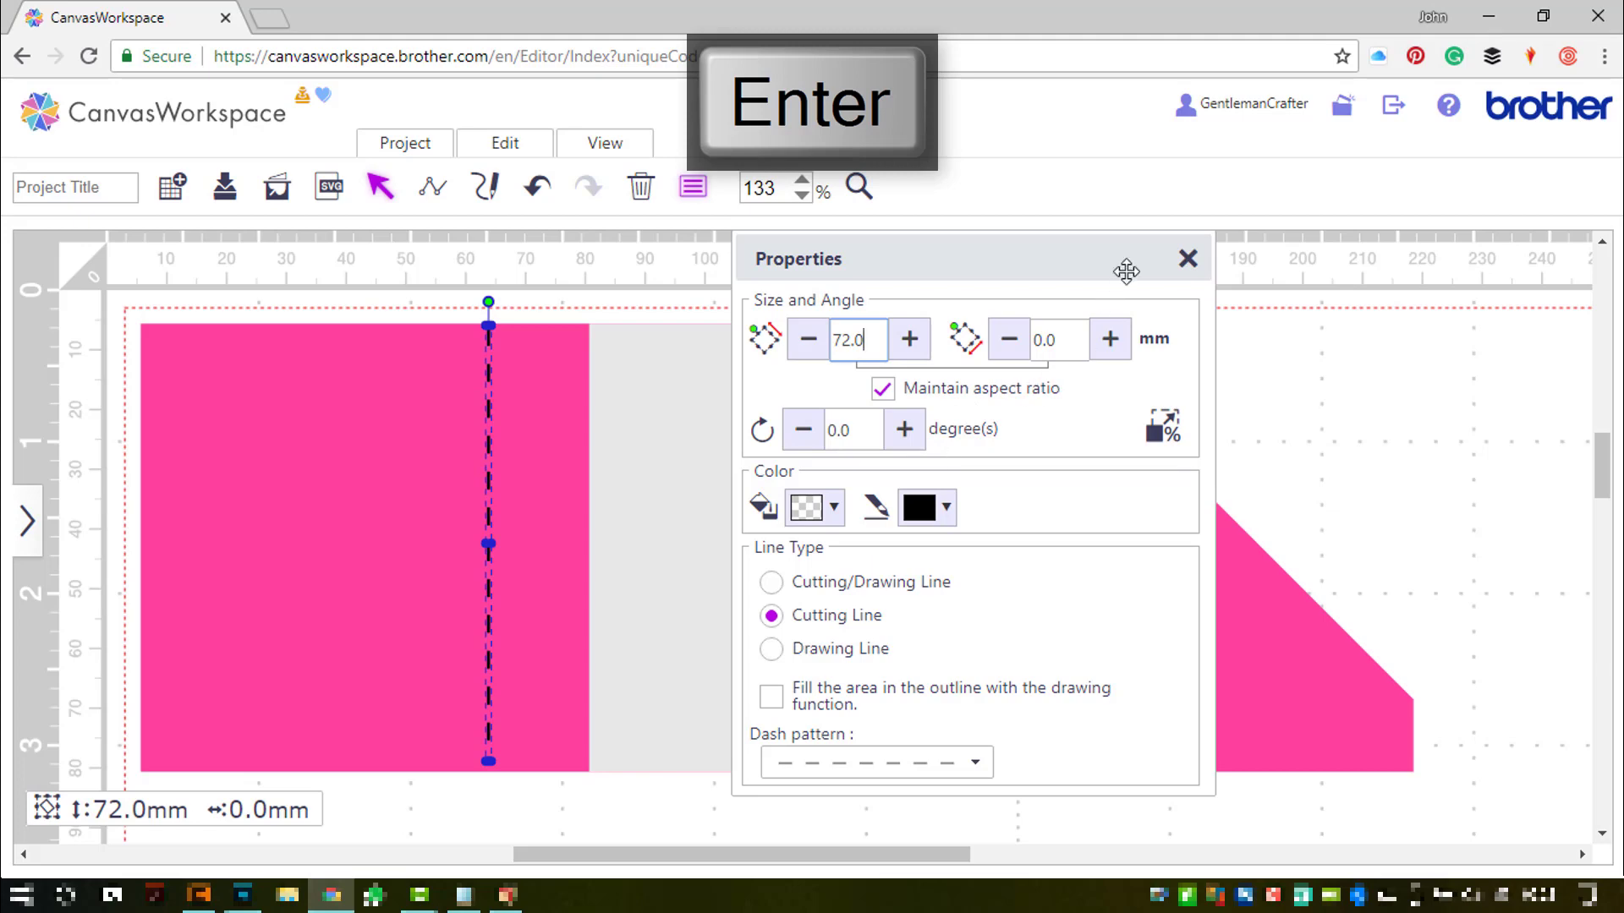
left_click(1190, 256)
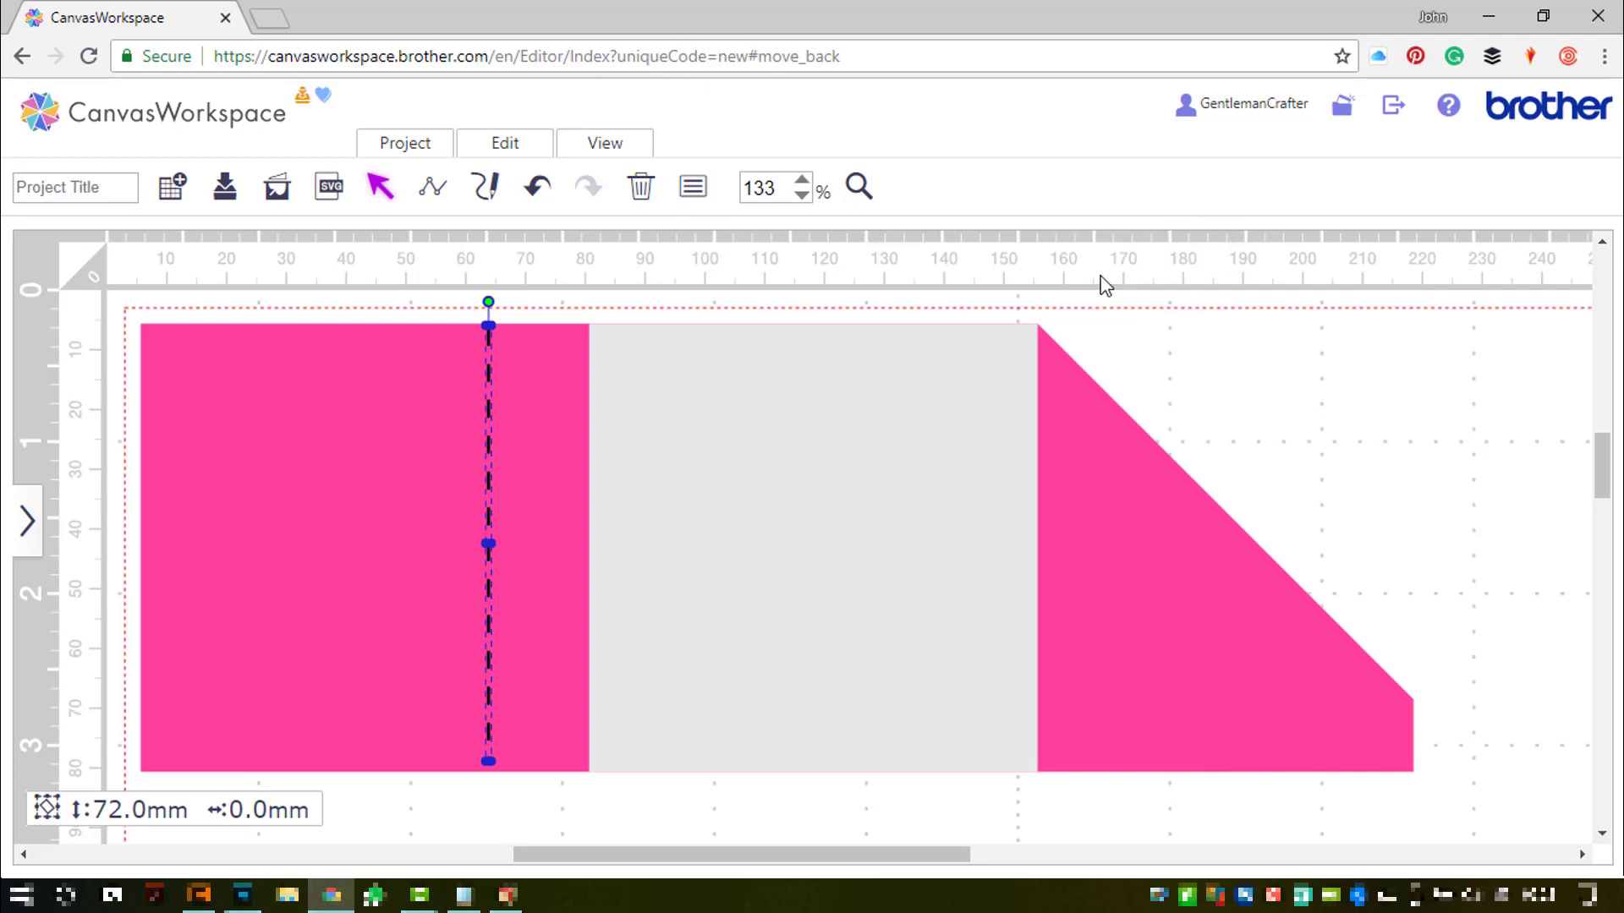
- Duplicate the dashed line and nudge the copy onto the grey square's right edge
key("d")
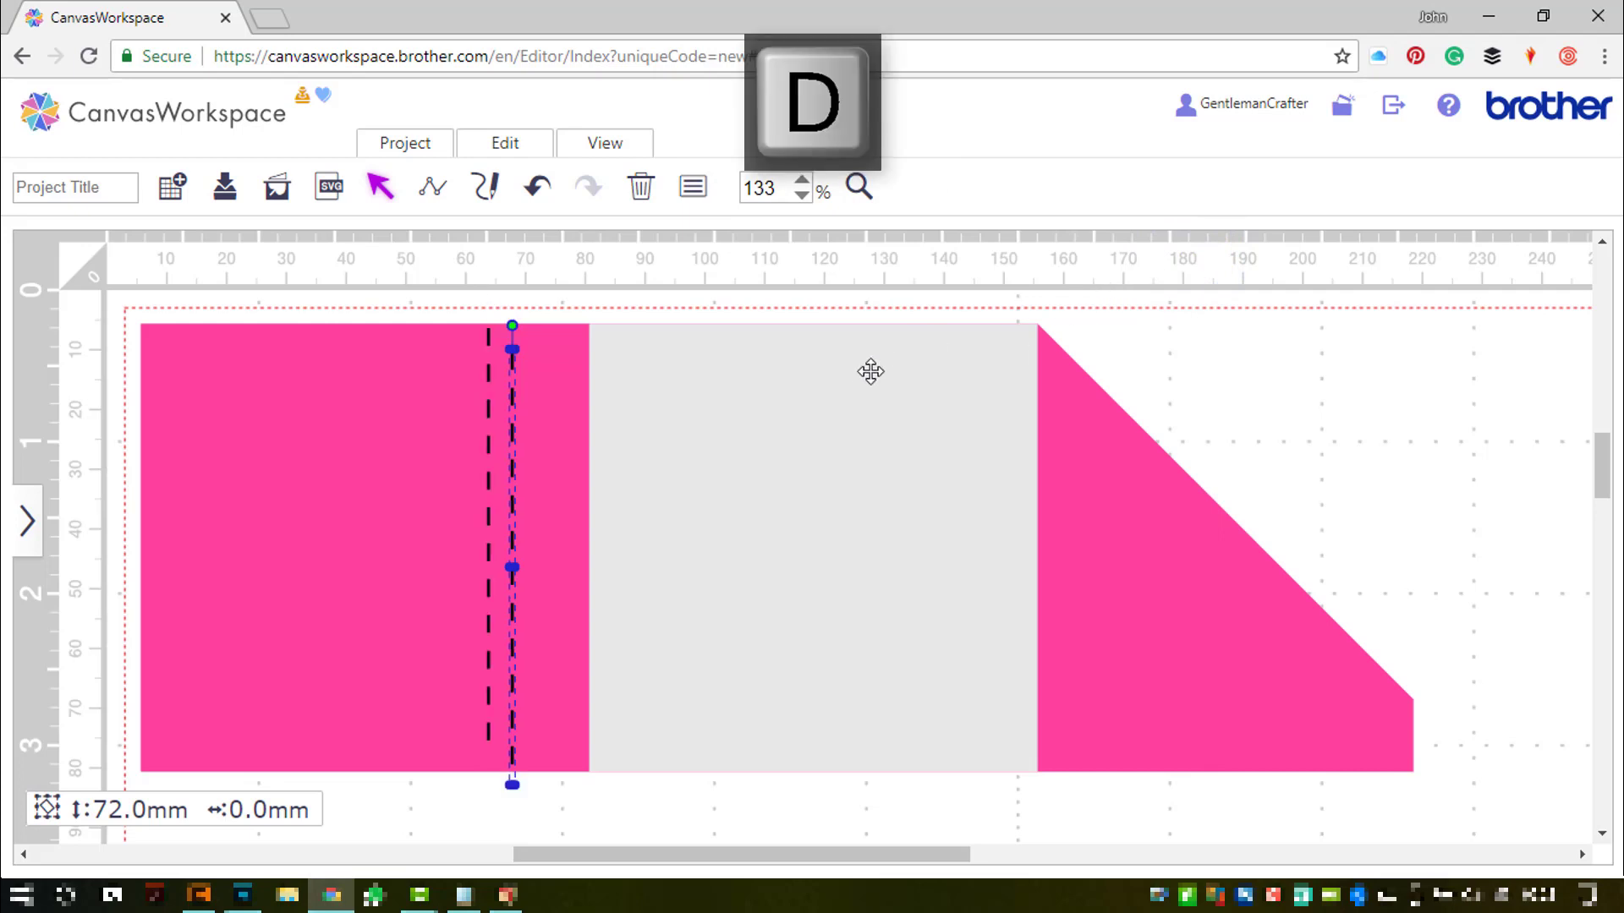
key("shift+Right")
key("shift+Right")
key("shift+Right")
key("shift+Right")
key("shift+Right")
key("shift+Right")
key("shift+Right")
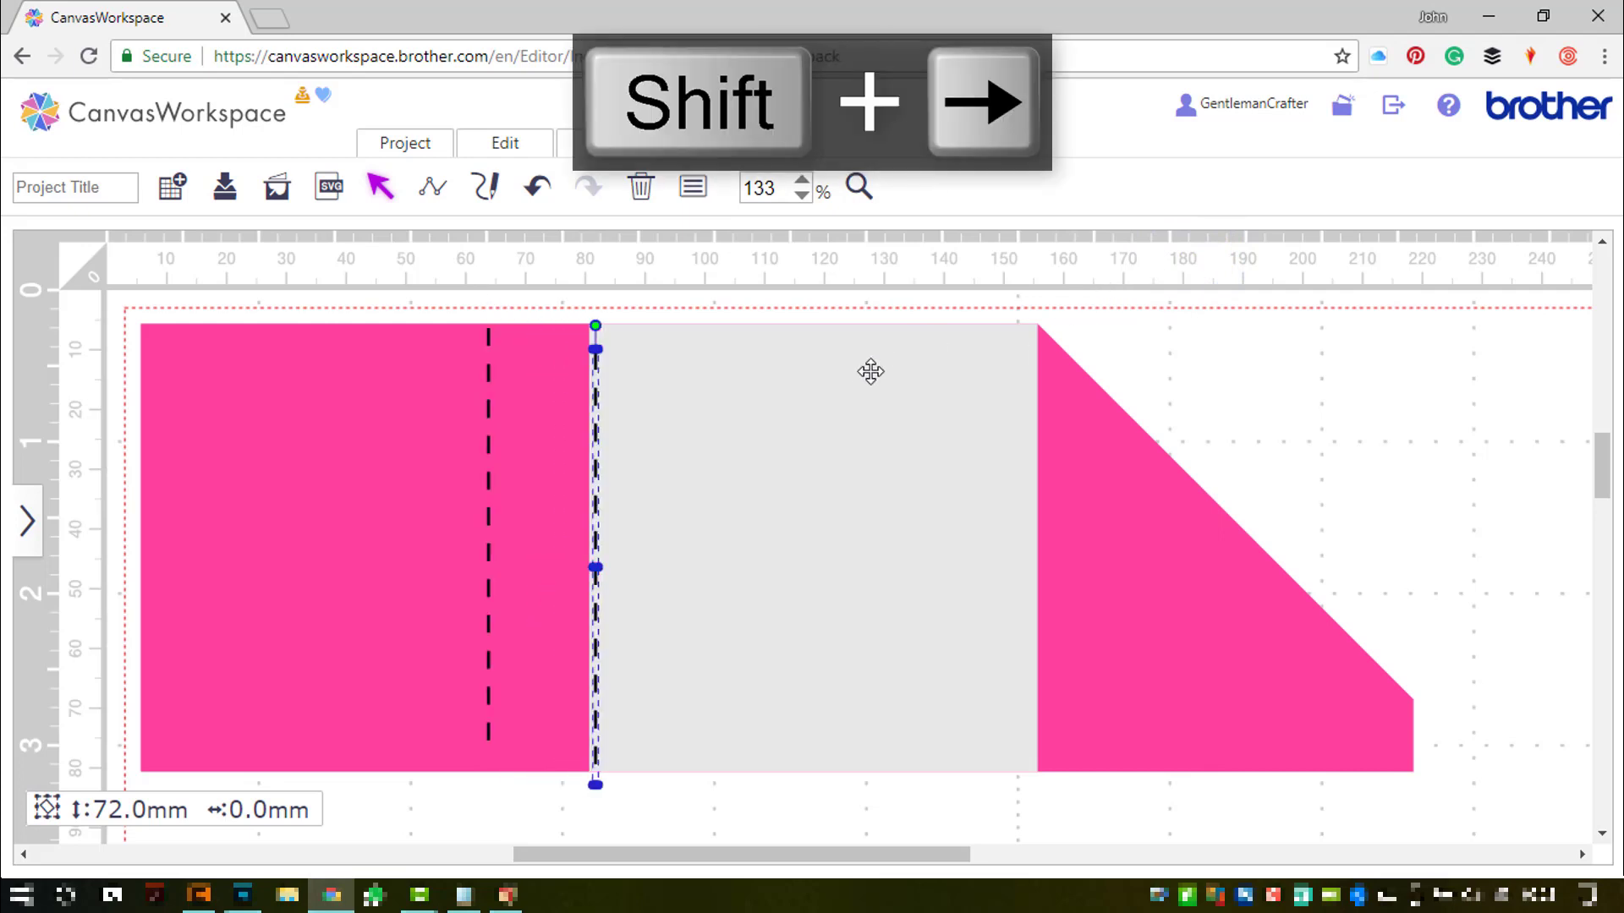
key("shift+Right")
key("shift+Right")
key("shift+Right")
key("shift+Right")
key("shift+Right")
key("shift+Right")
key("shift+Right")
key("shift+Right")
key("shift+Right")
key("shift+Right")
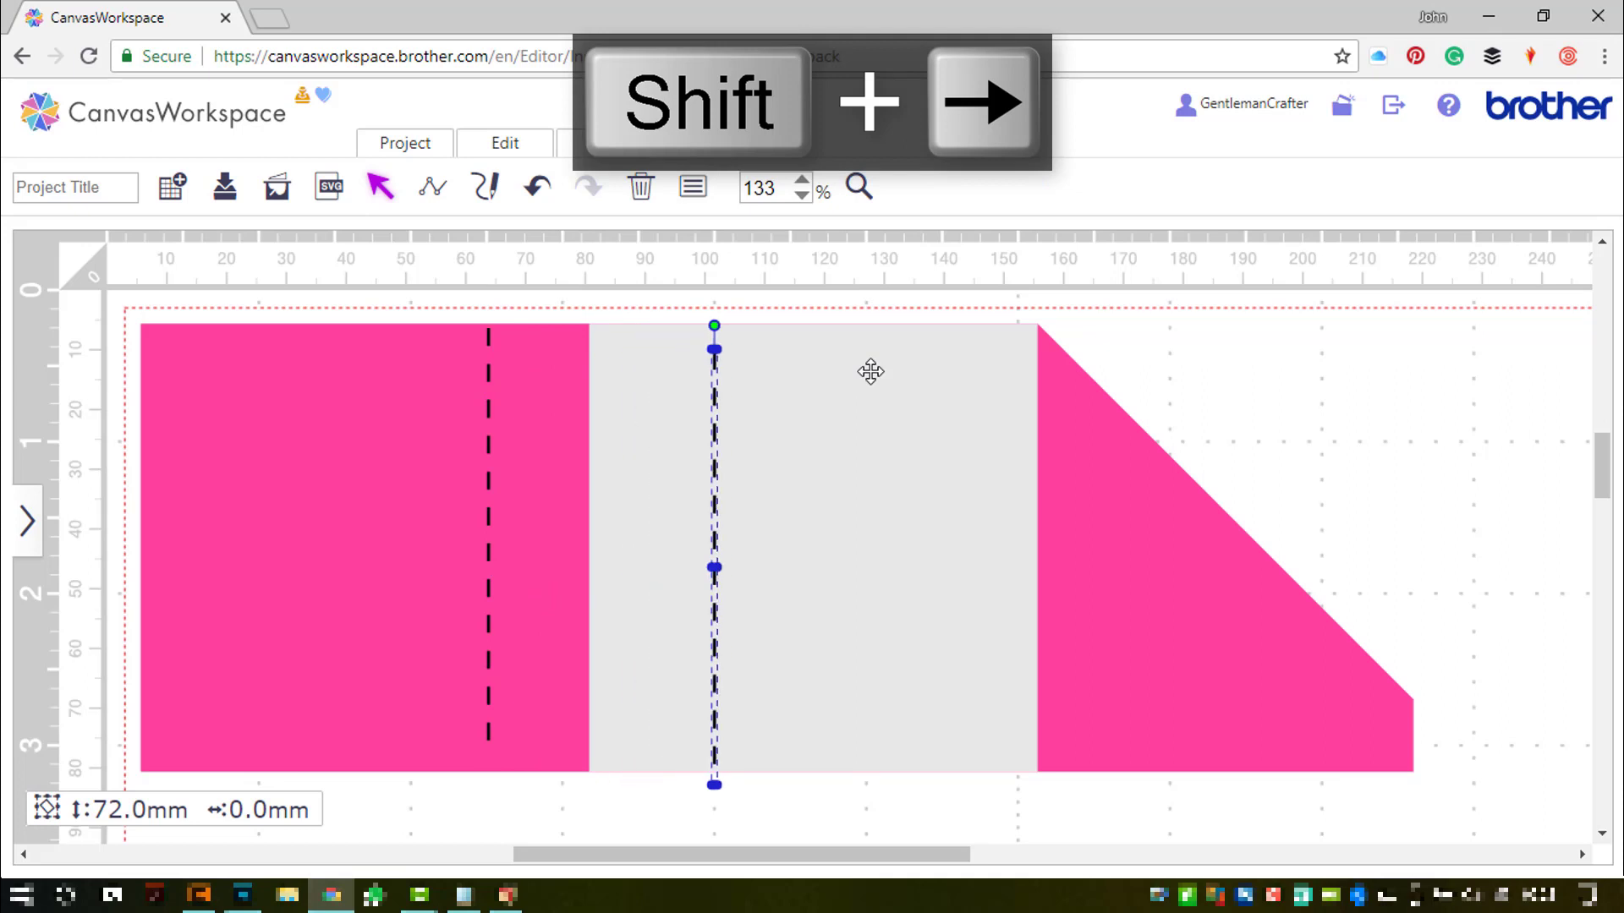
key("shift+Right")
key("shift+Right")
key("shift+Right")
key("shift+Right")
key("shift+Right")
key("shift+Right")
key("shift+Right")
key("shift+Right")
key("shift+Right")
key("shift+Right")
key("shift+Right")
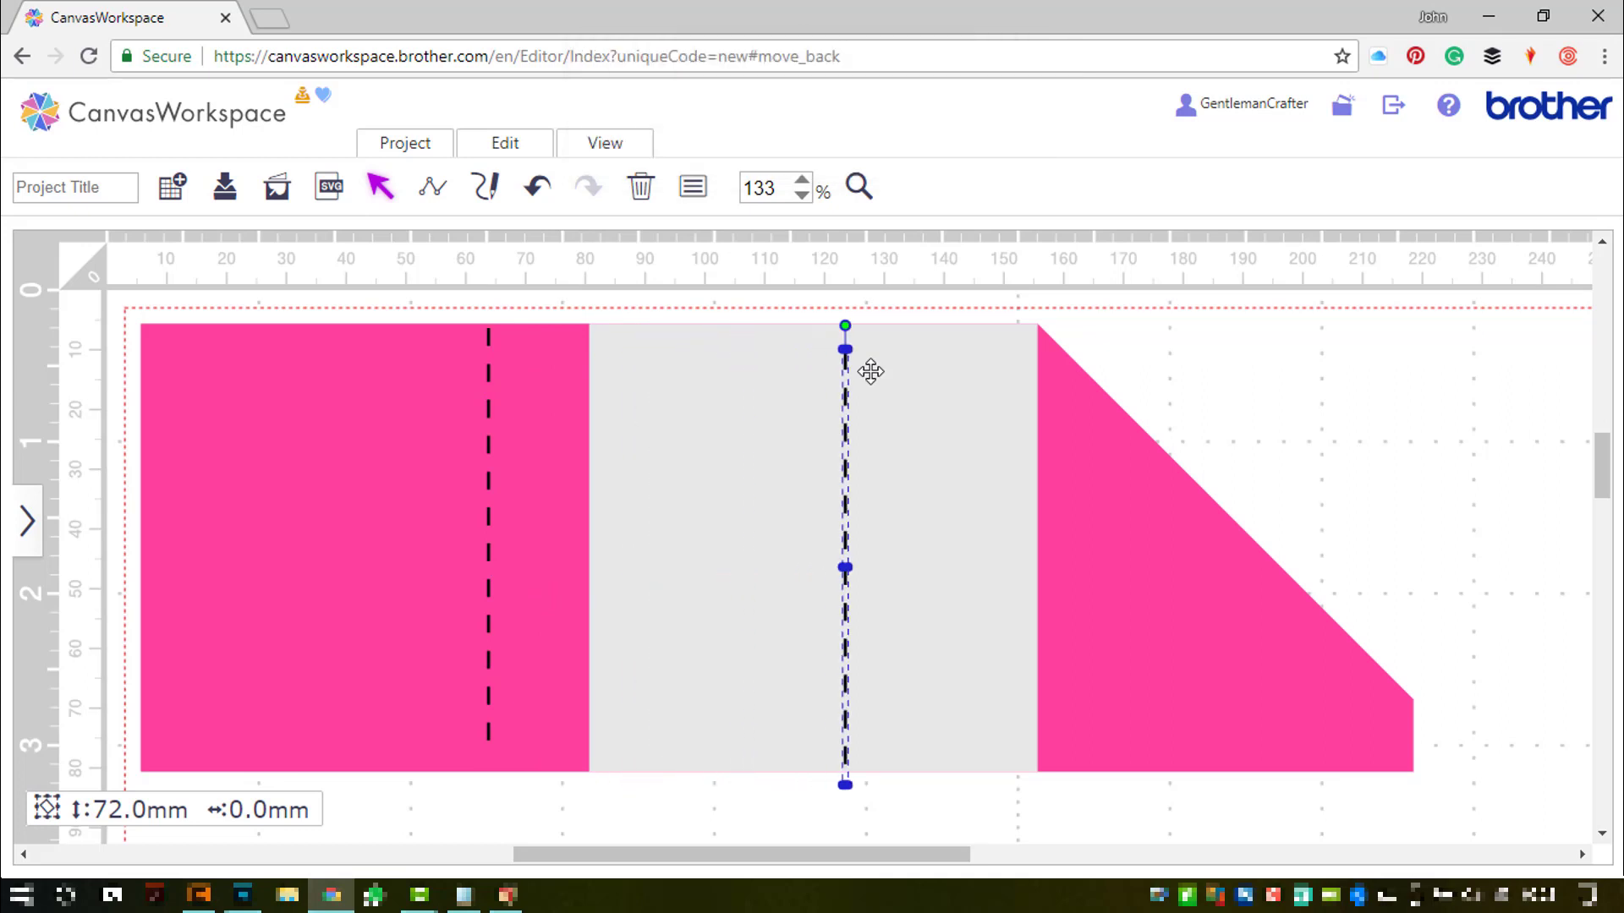
key("shift+Right")
key("shift+Right")
key("shift+Right")
key("shift+Right")
key("shift+Right")
key("shift+Right")
key("shift+Right")
key("shift+Right")
key("shift+Right")
key("shift+Right")
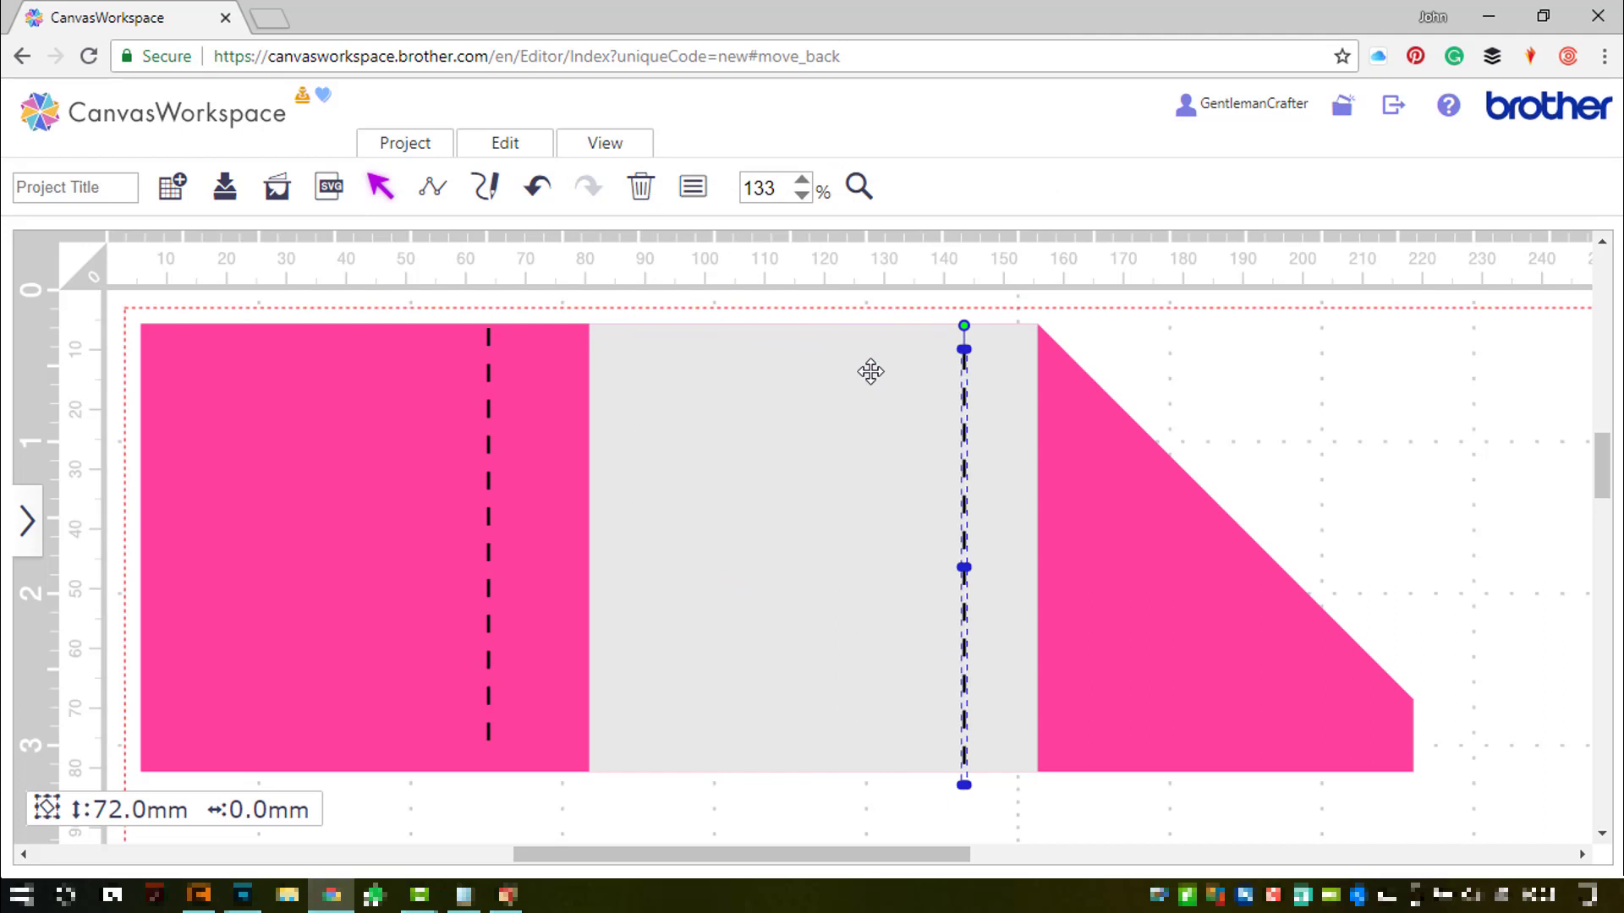
key("shift+Right")
key("shift+Right")
key("shift+Right")
key("shift+Right")
key("shift+Right")
key("shift+Right")
key("shift+Right")
key("shift+Left")
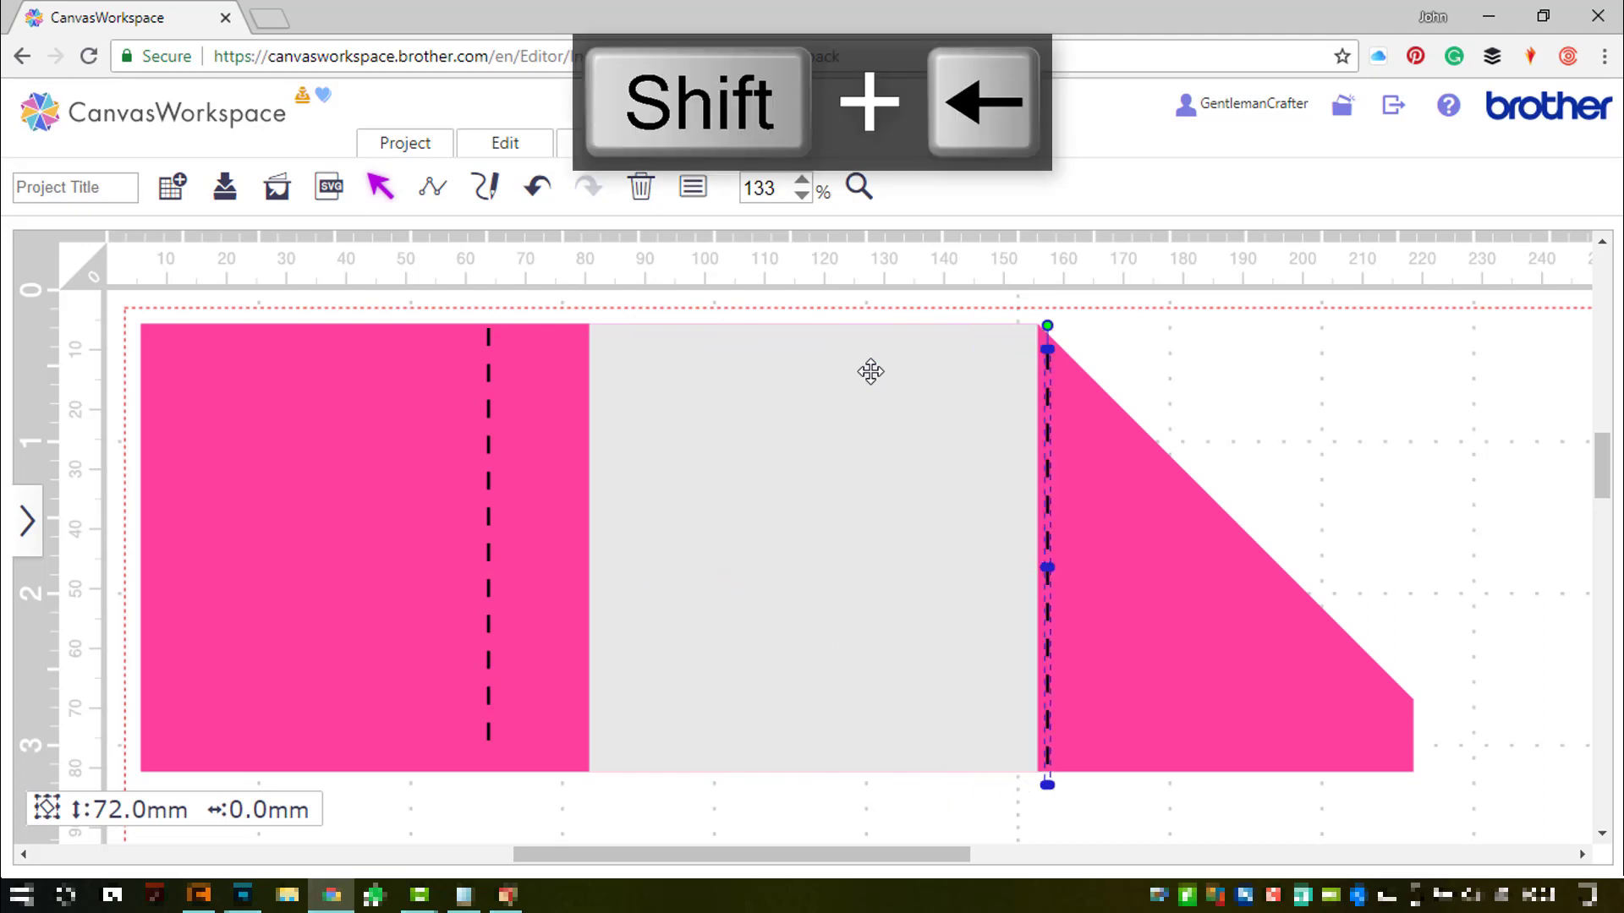
key("shift+Left")
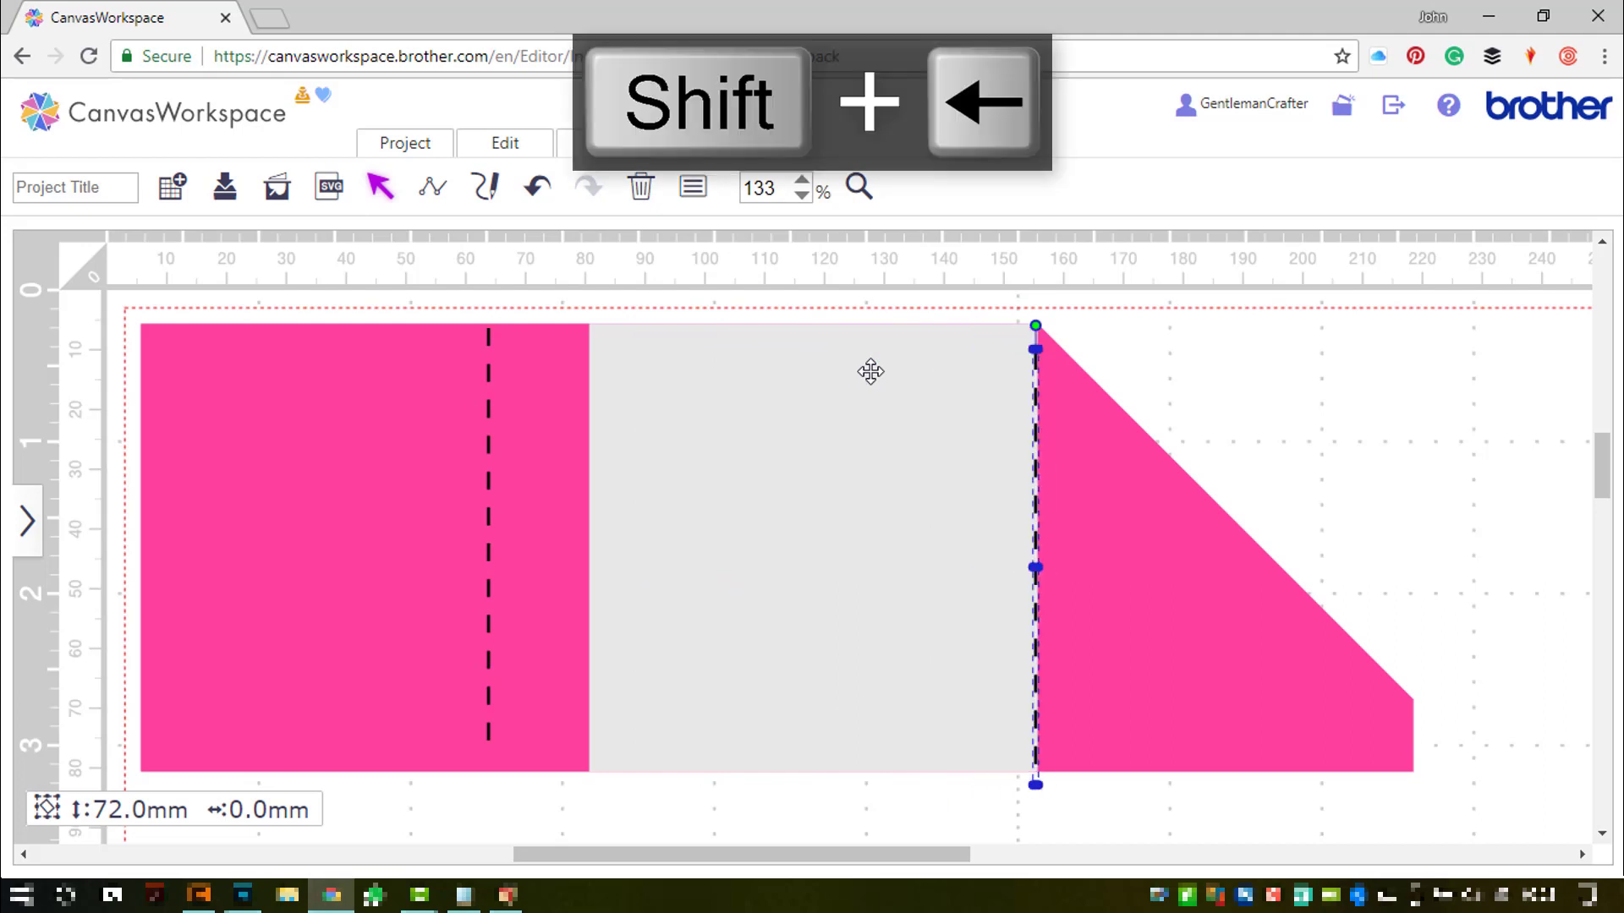
- Nudge the original dashed line onto the square's left edge and zoom in on its top
left_click(488, 380)
key("shift+Right")
key("shift+Right")
key("shift+Right")
key("shift+Right")
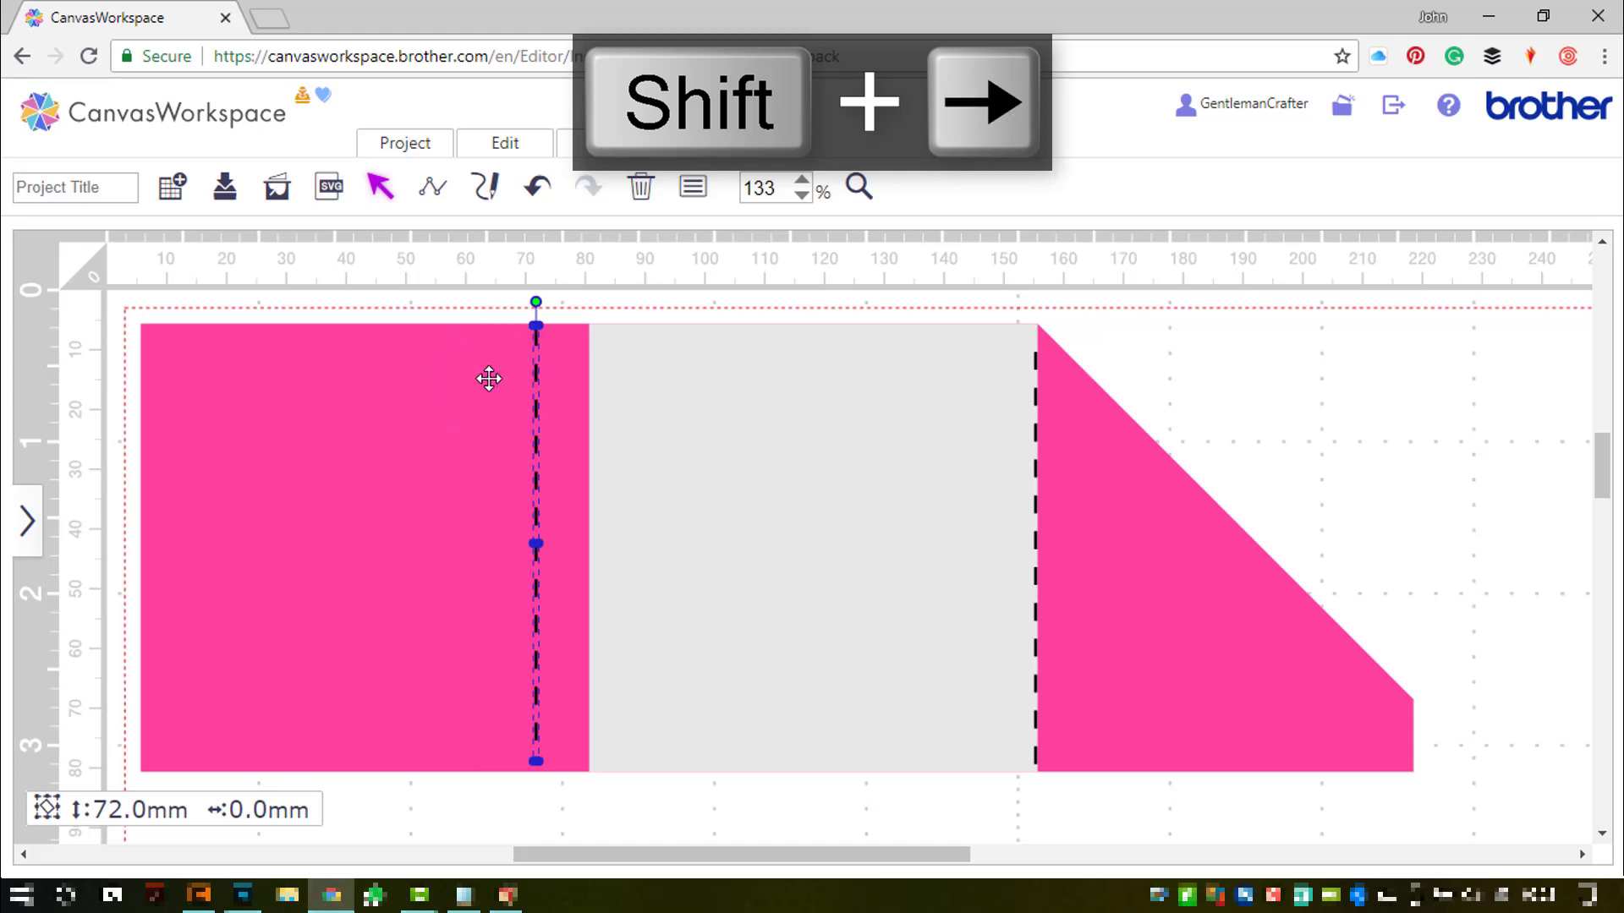
key("shift+Right")
key("shift+Right")
key("shift+Right")
key("shift+Right")
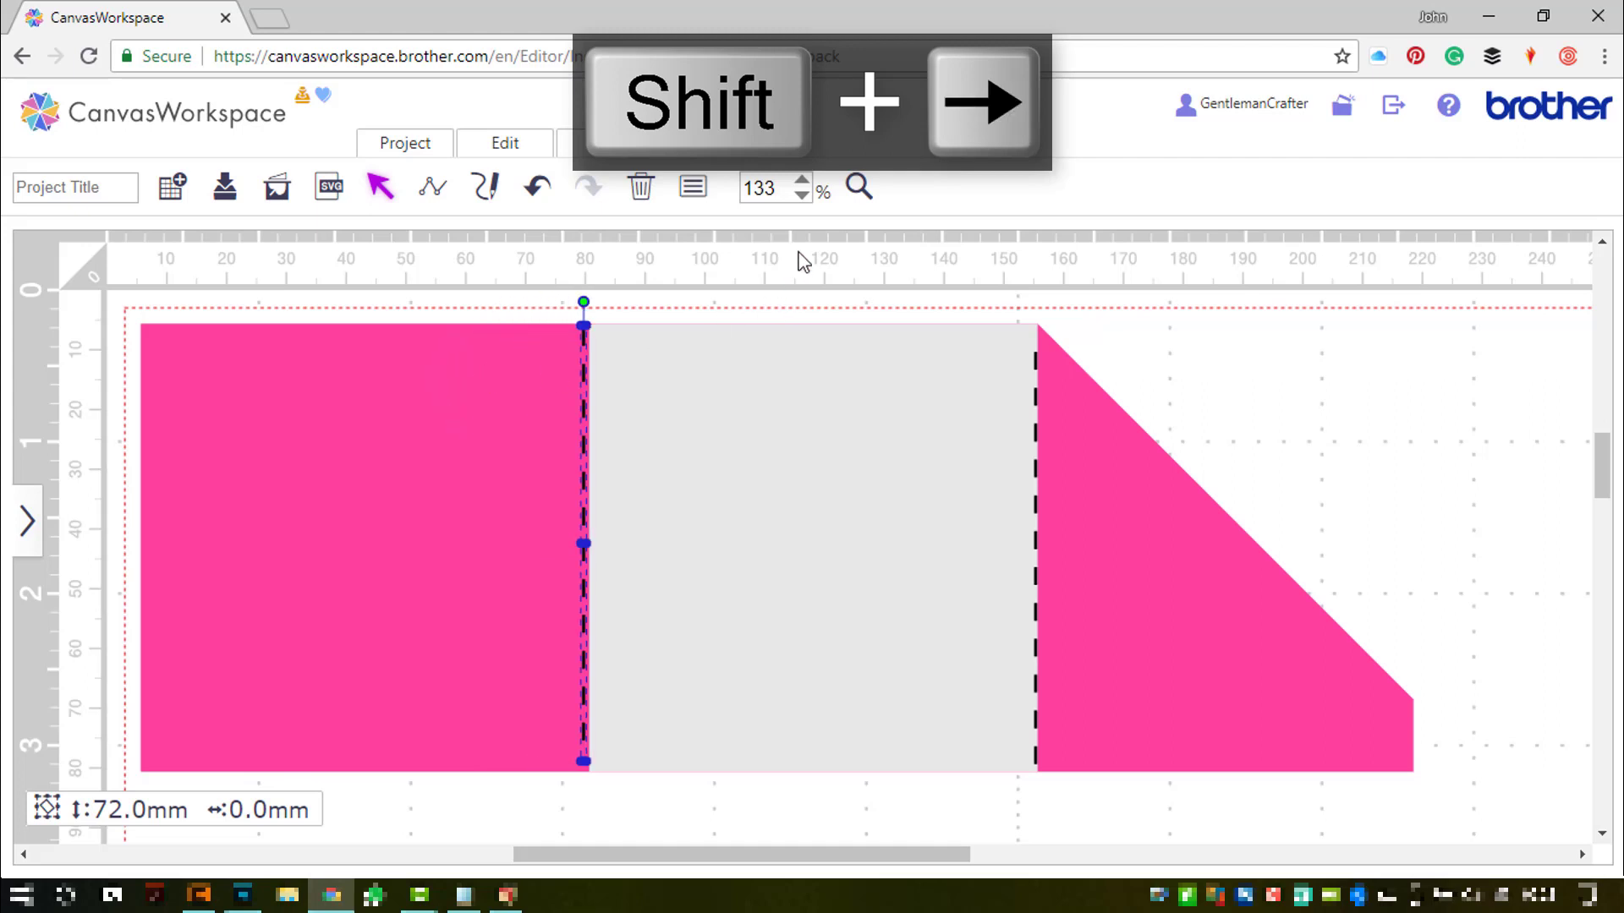
left_click(858, 187)
left_click_drag(542, 284, 616, 351)
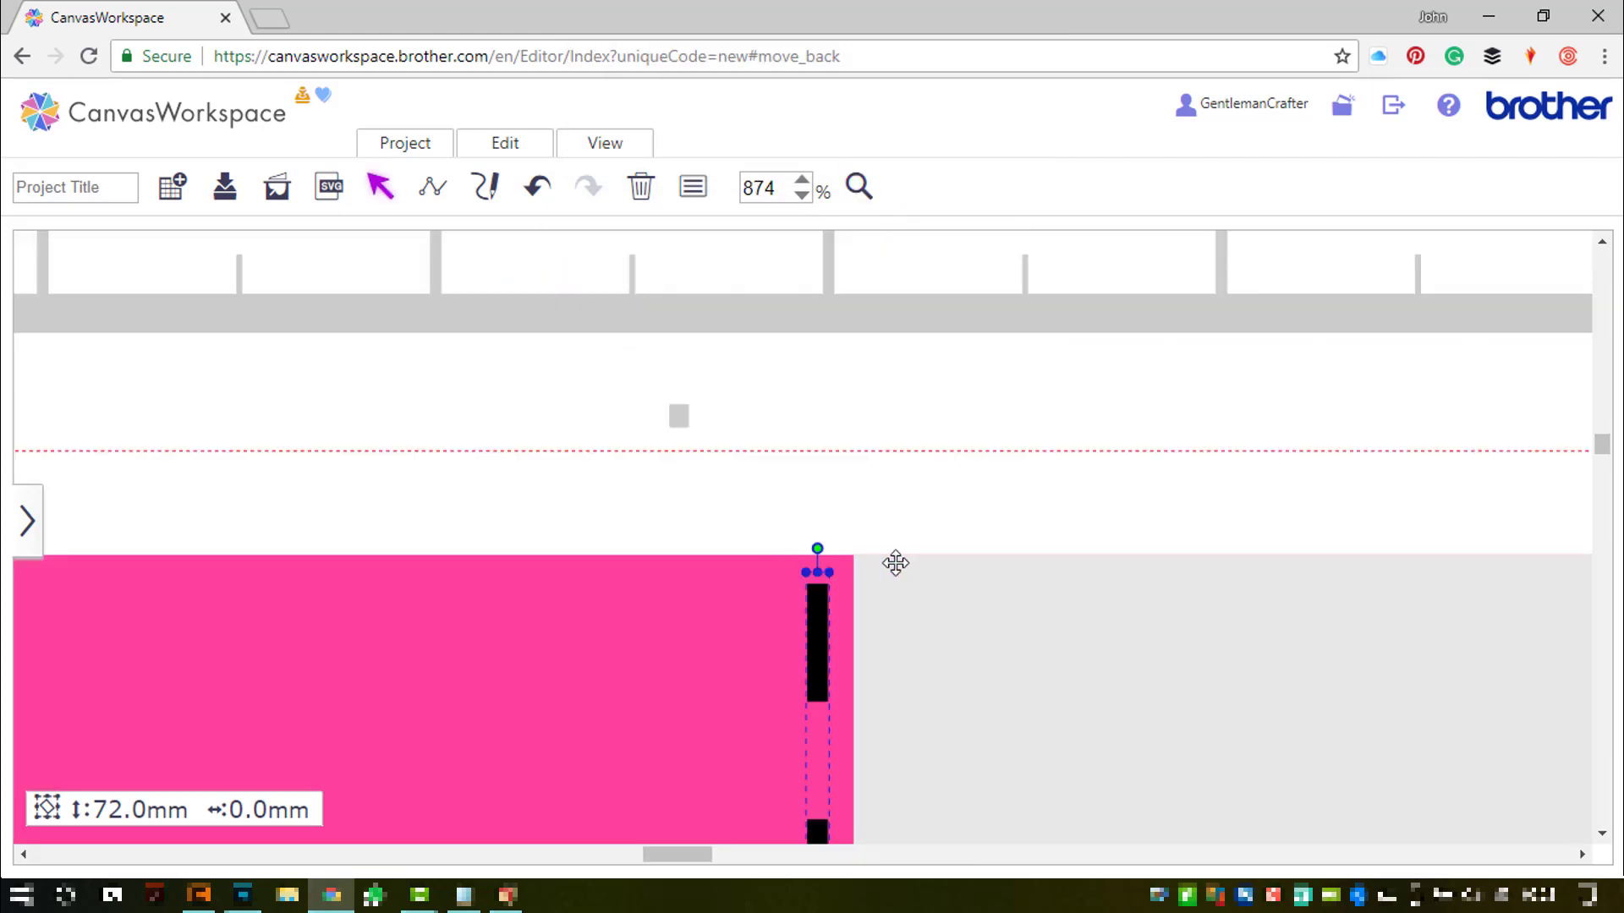
- Nudge the left dashed line three steps right and the right line two steps onto the pink-grey boundary
scroll(934, 550, "down", 3)
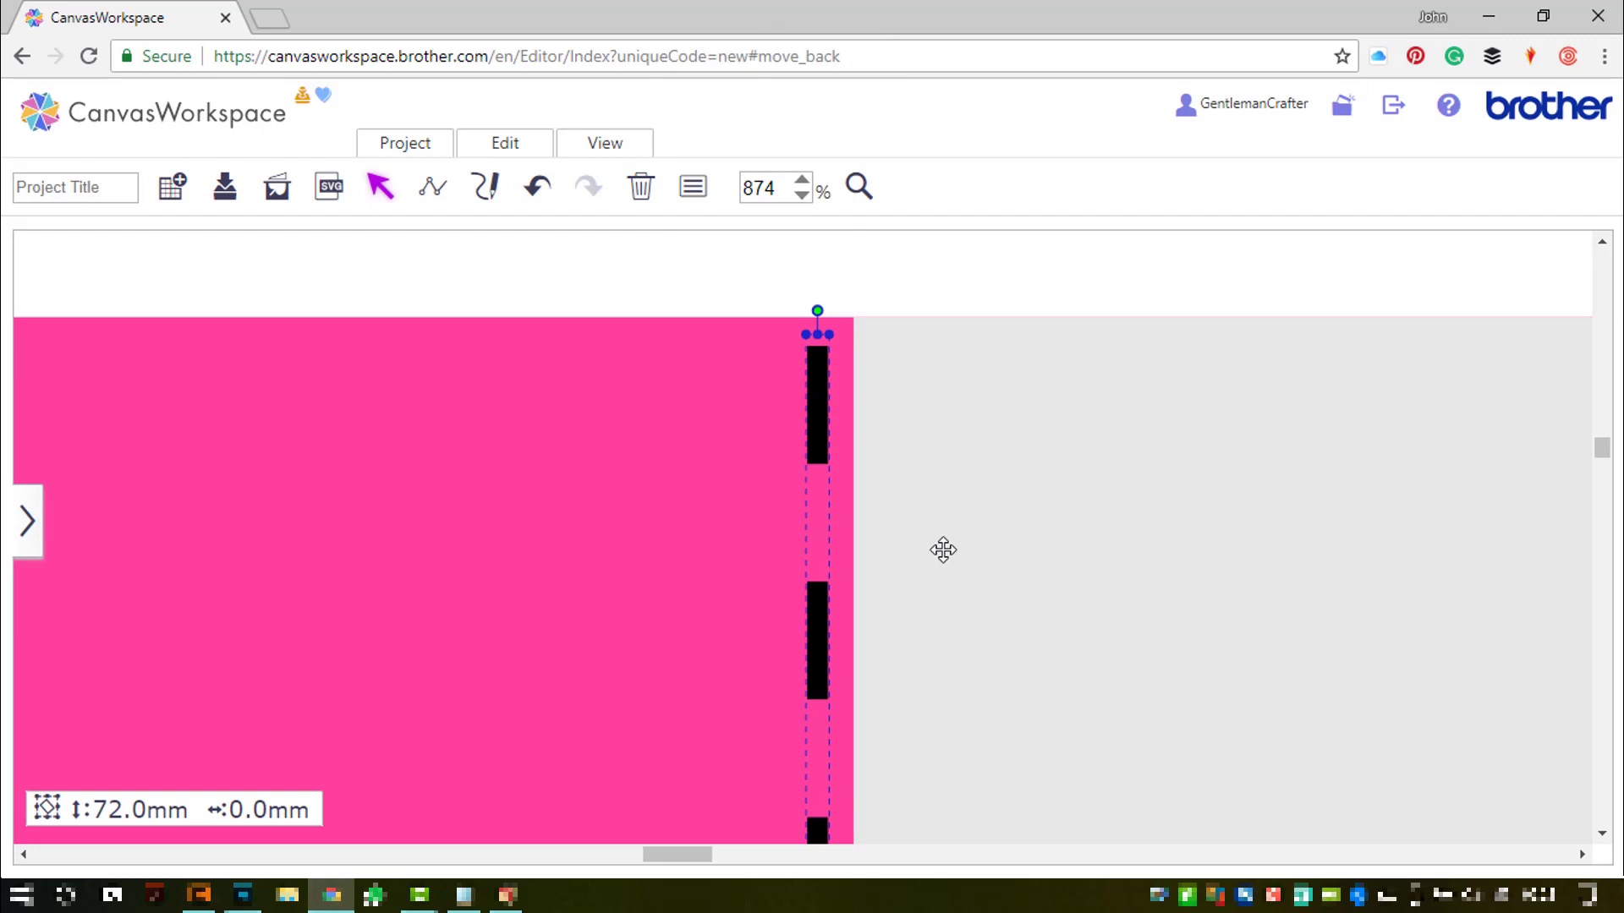
key("Right")
key("Right")
key("Right")
key("Right")
key("Right")
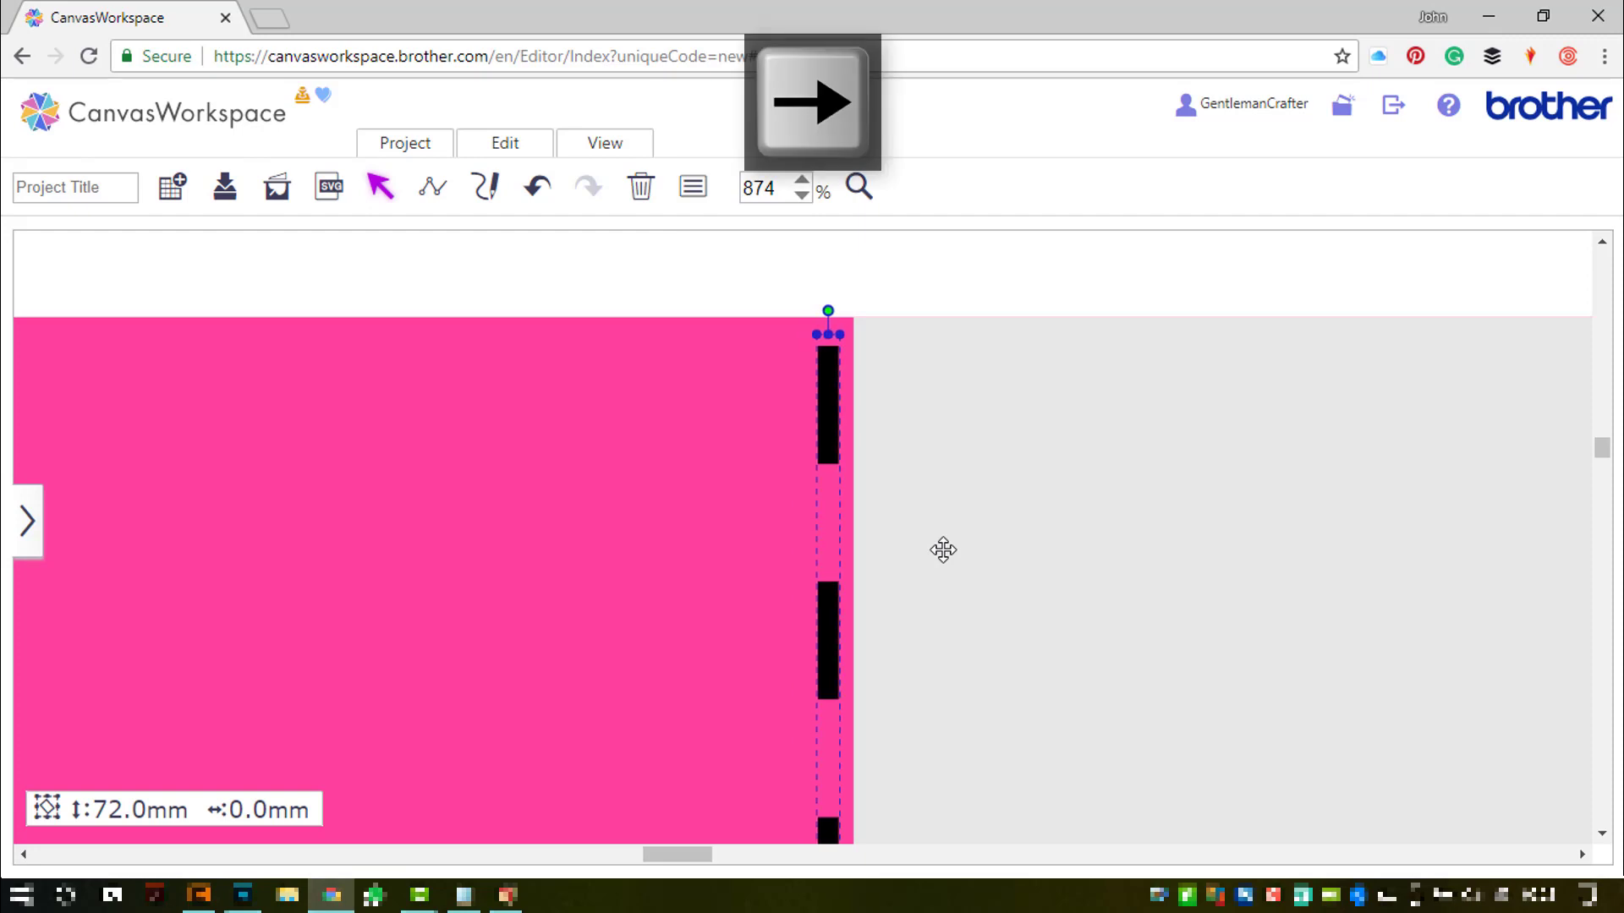
key("Right")
key("Right")
key("Right")
key("Right")
key("Right")
key("Right")
key("Right")
key("Right")
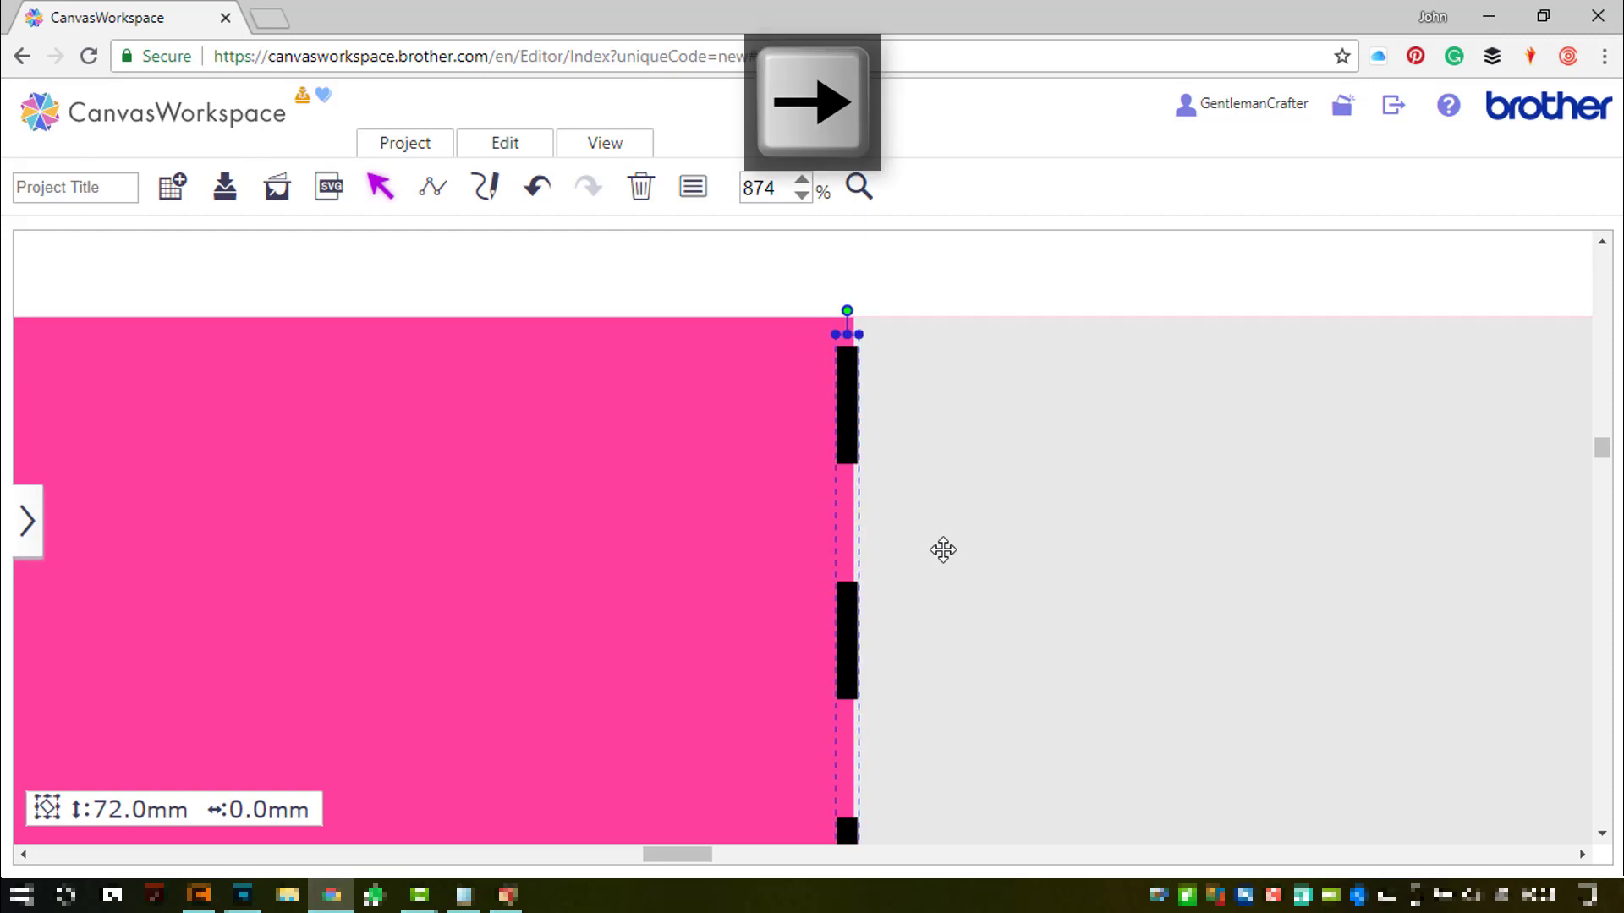
key("Right")
key("Right")
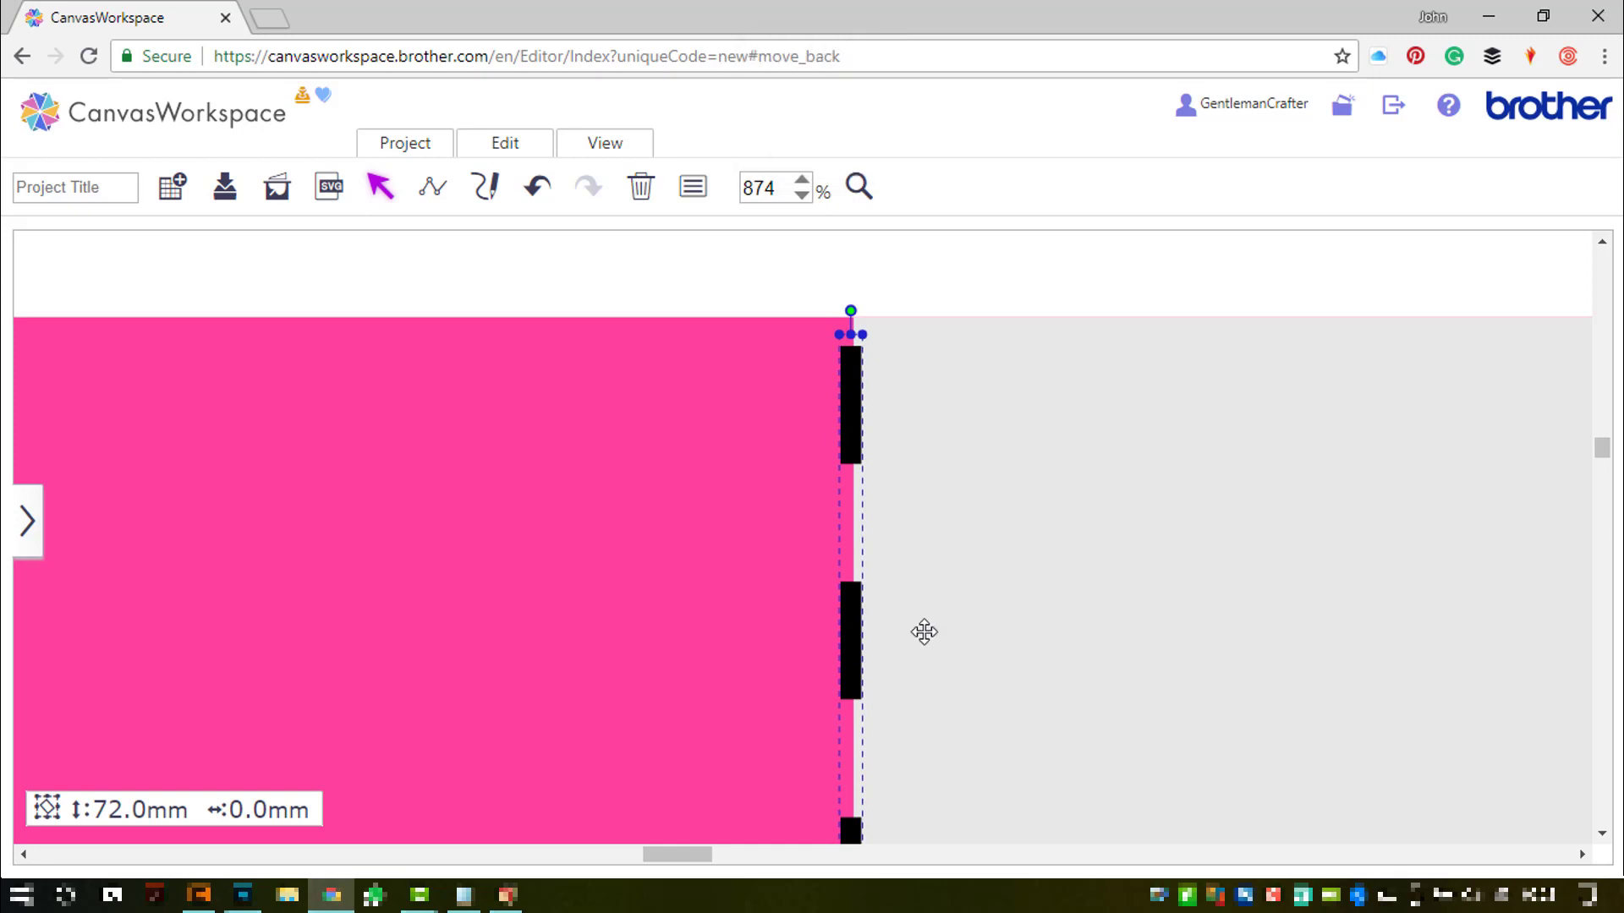
left_click_drag(699, 855, 821, 864)
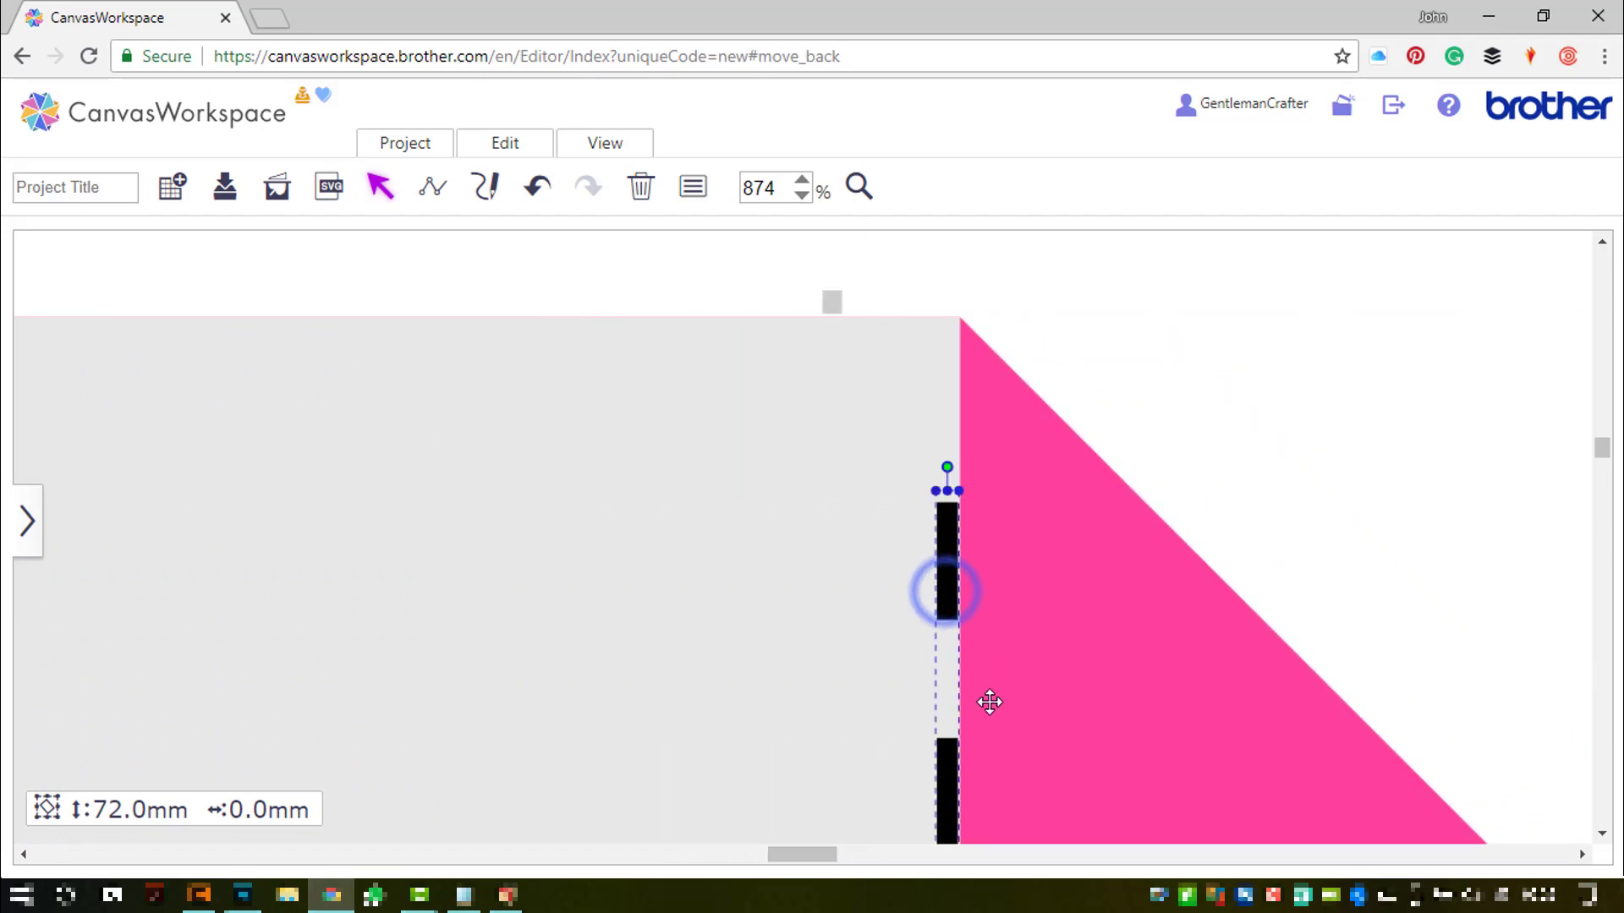
key("Right")
key("Right")
key("Right")
key("Right")
key("Right")
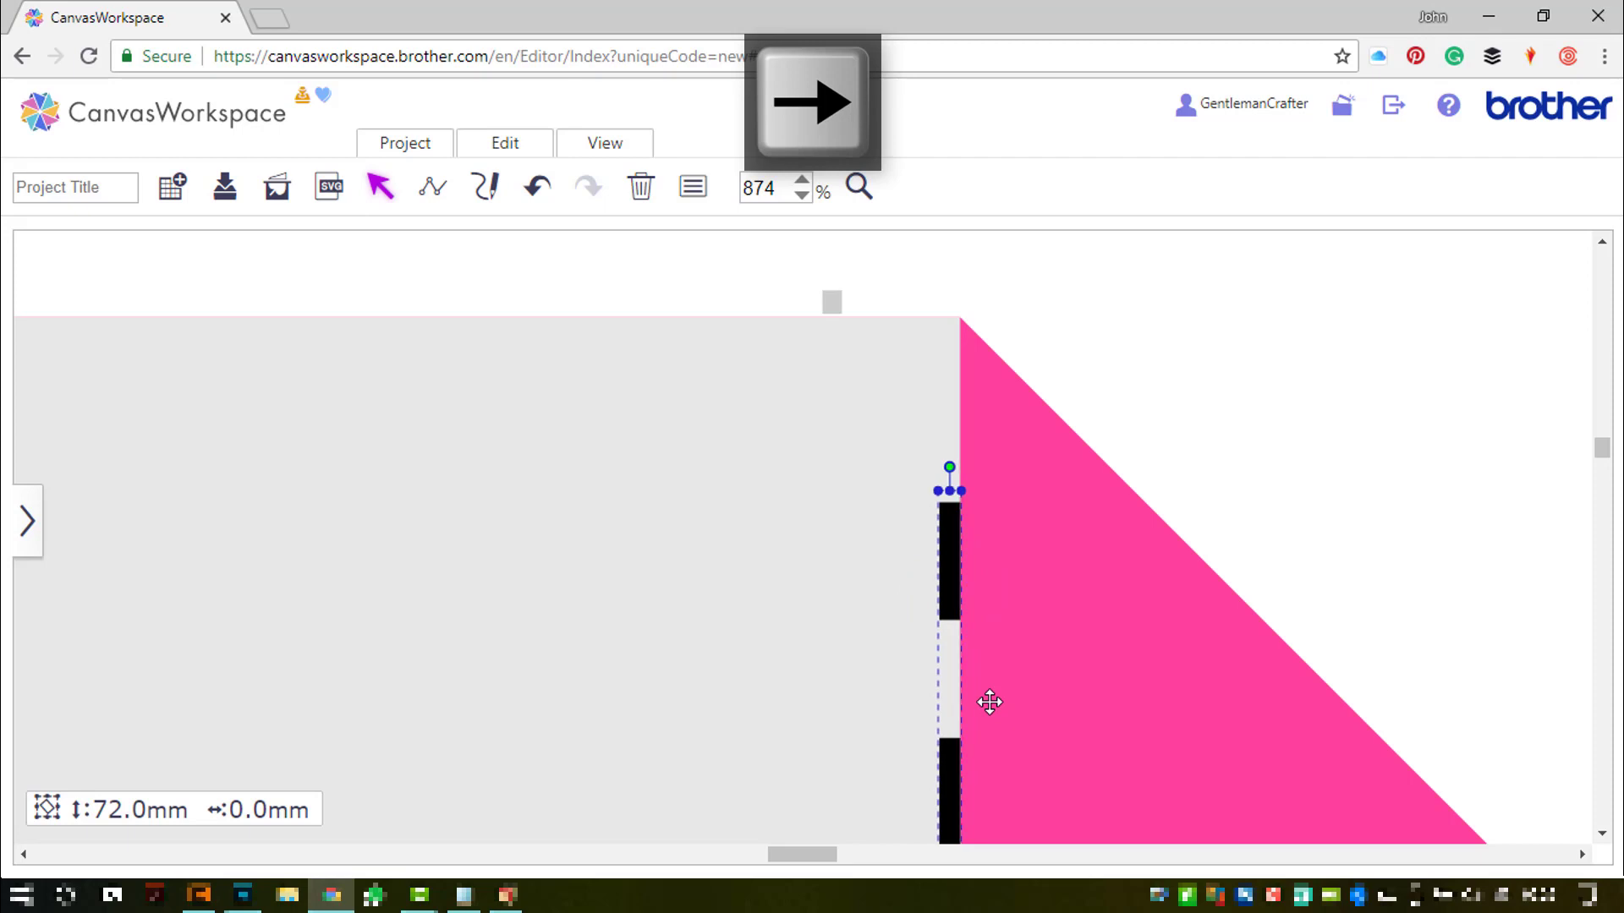
key("Right")
key("Right")
key("Right")
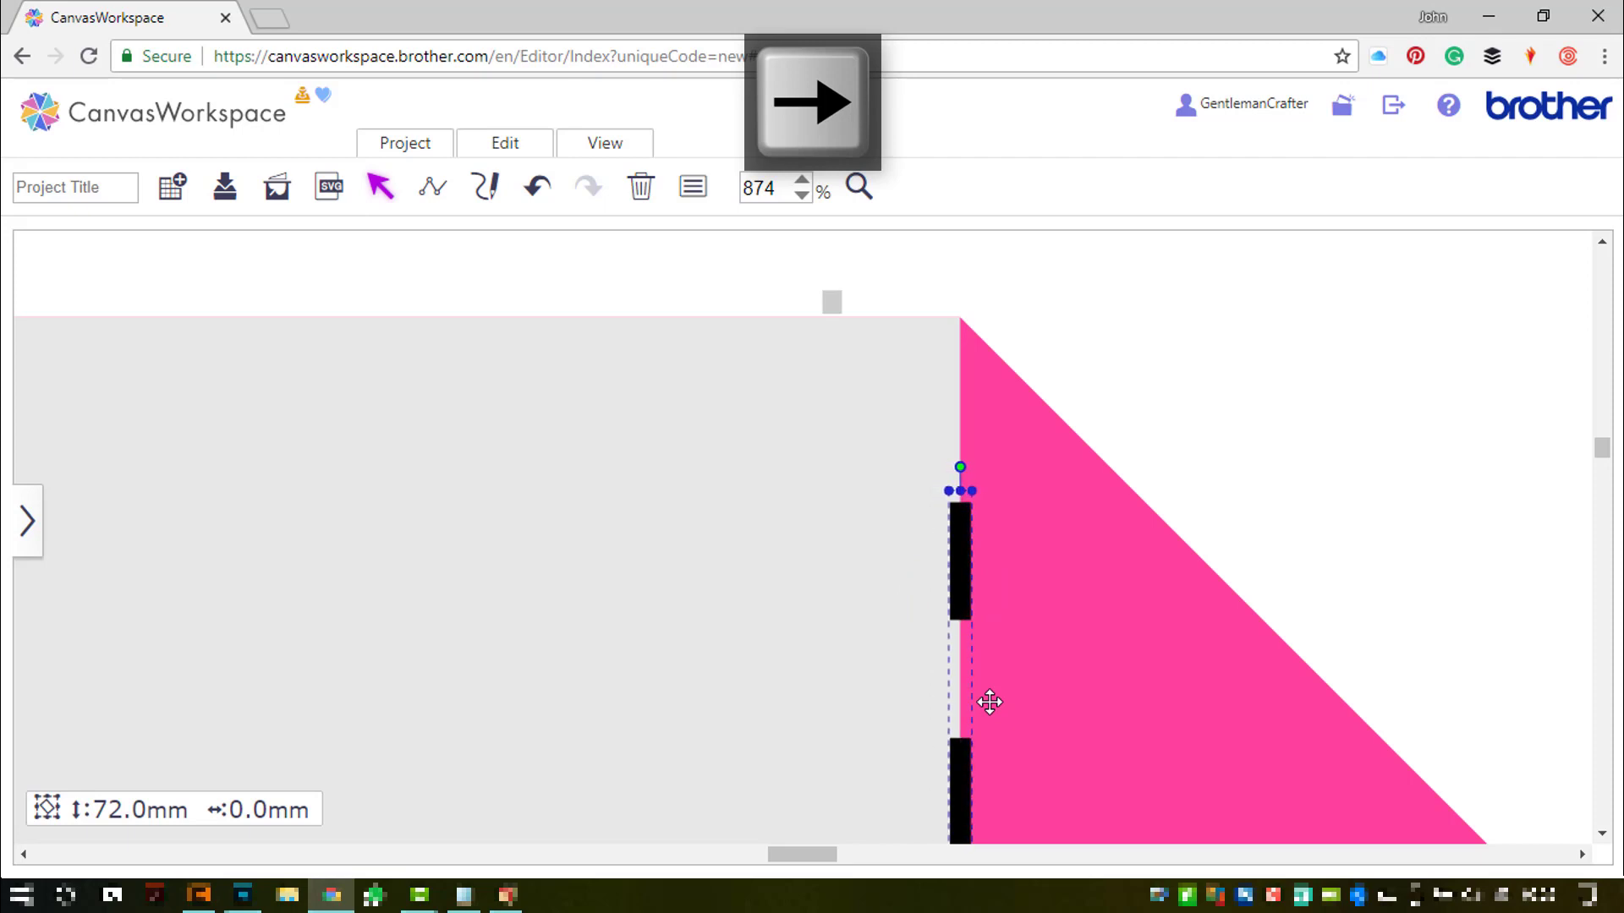
- Fit all content in view, delete the grey middle square, and box-select the remaining card pieces
left_click(604, 142)
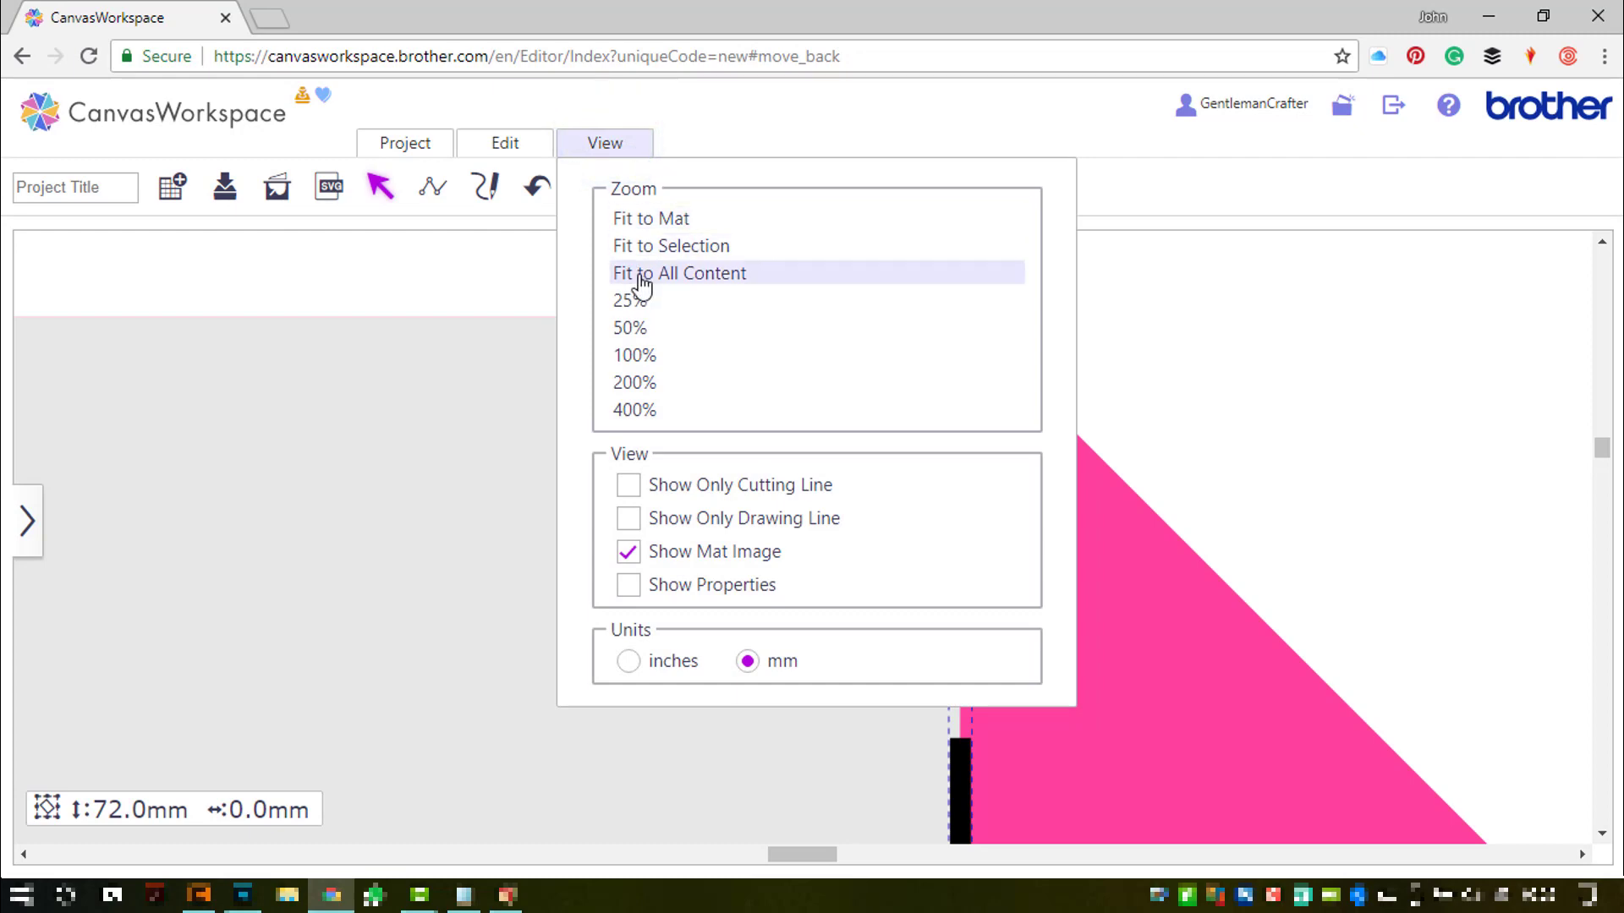
left_click(641, 274)
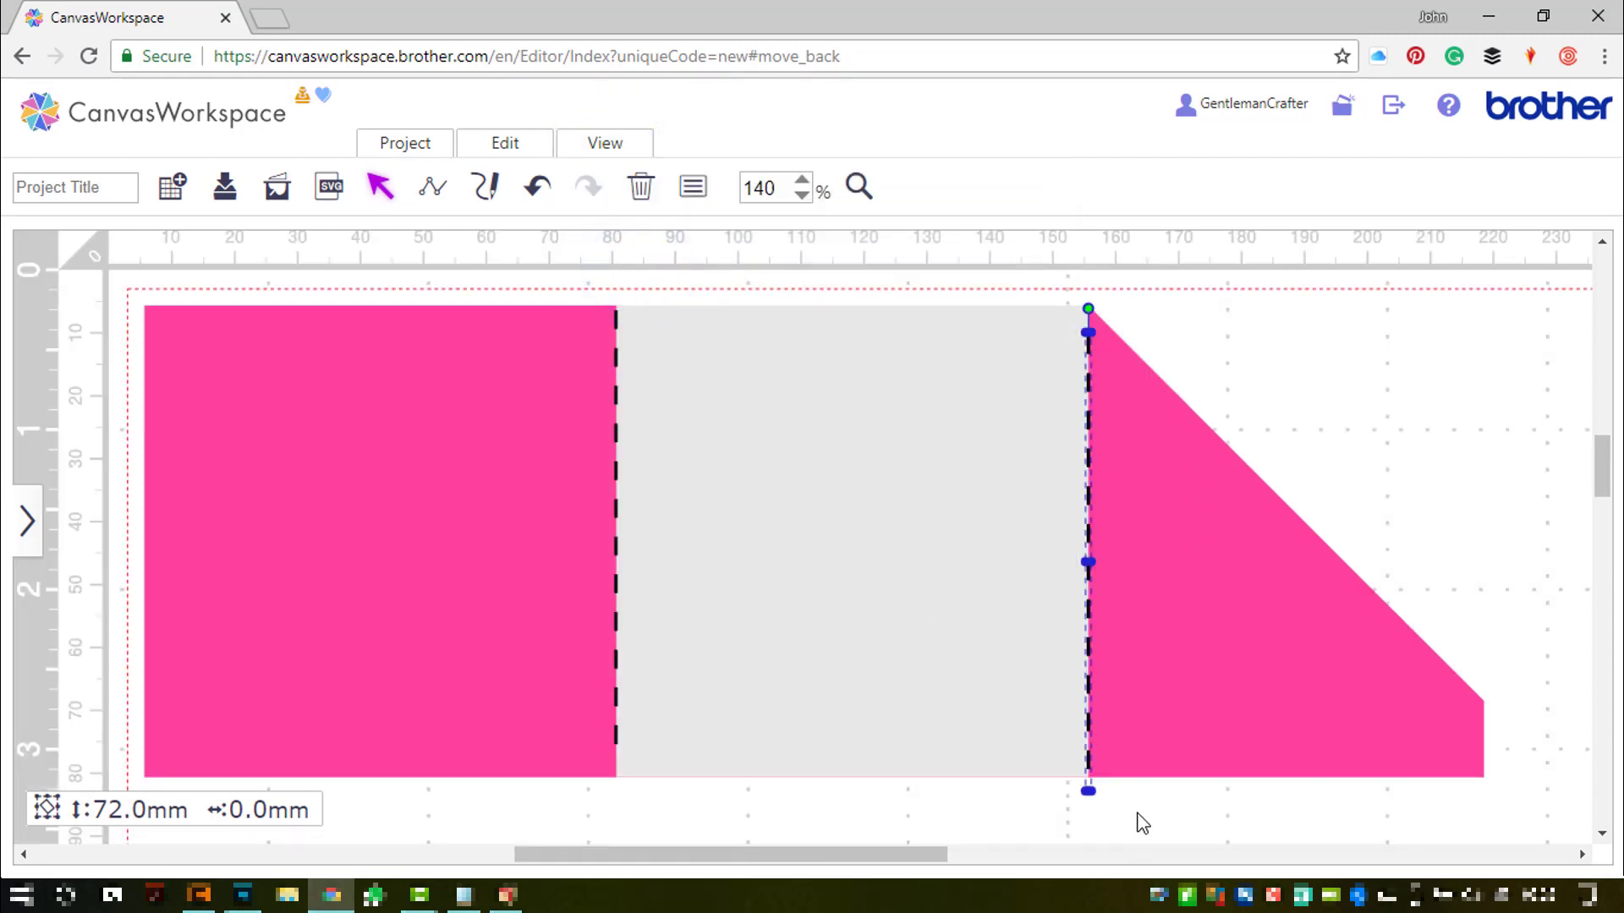
left_click(1137, 814)
left_click(896, 525)
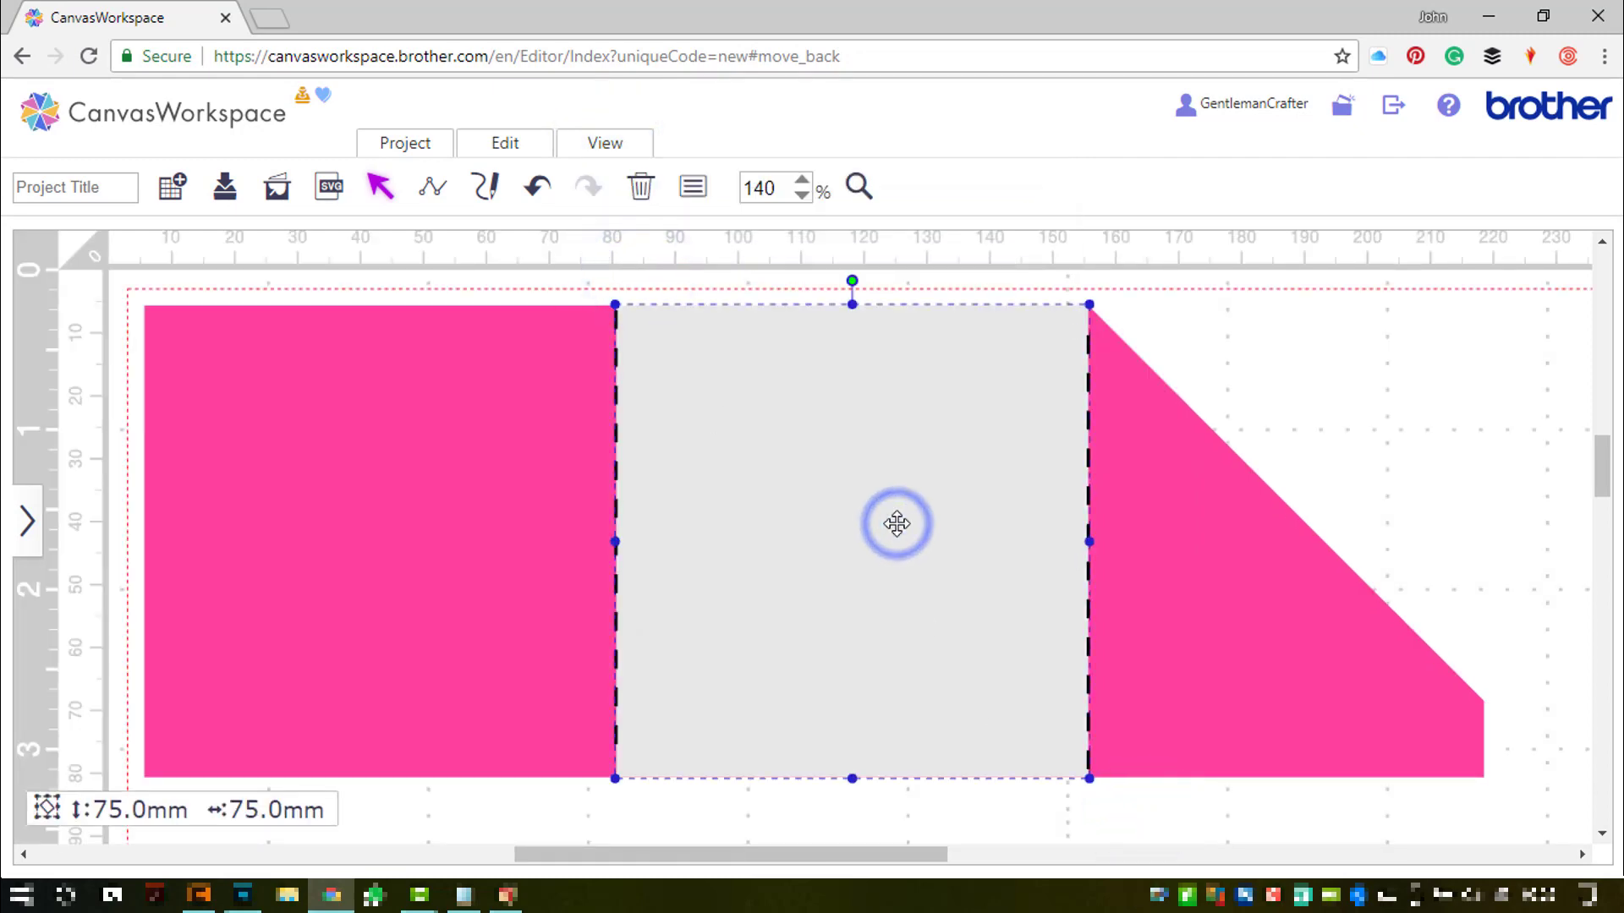
key("BackSpace")
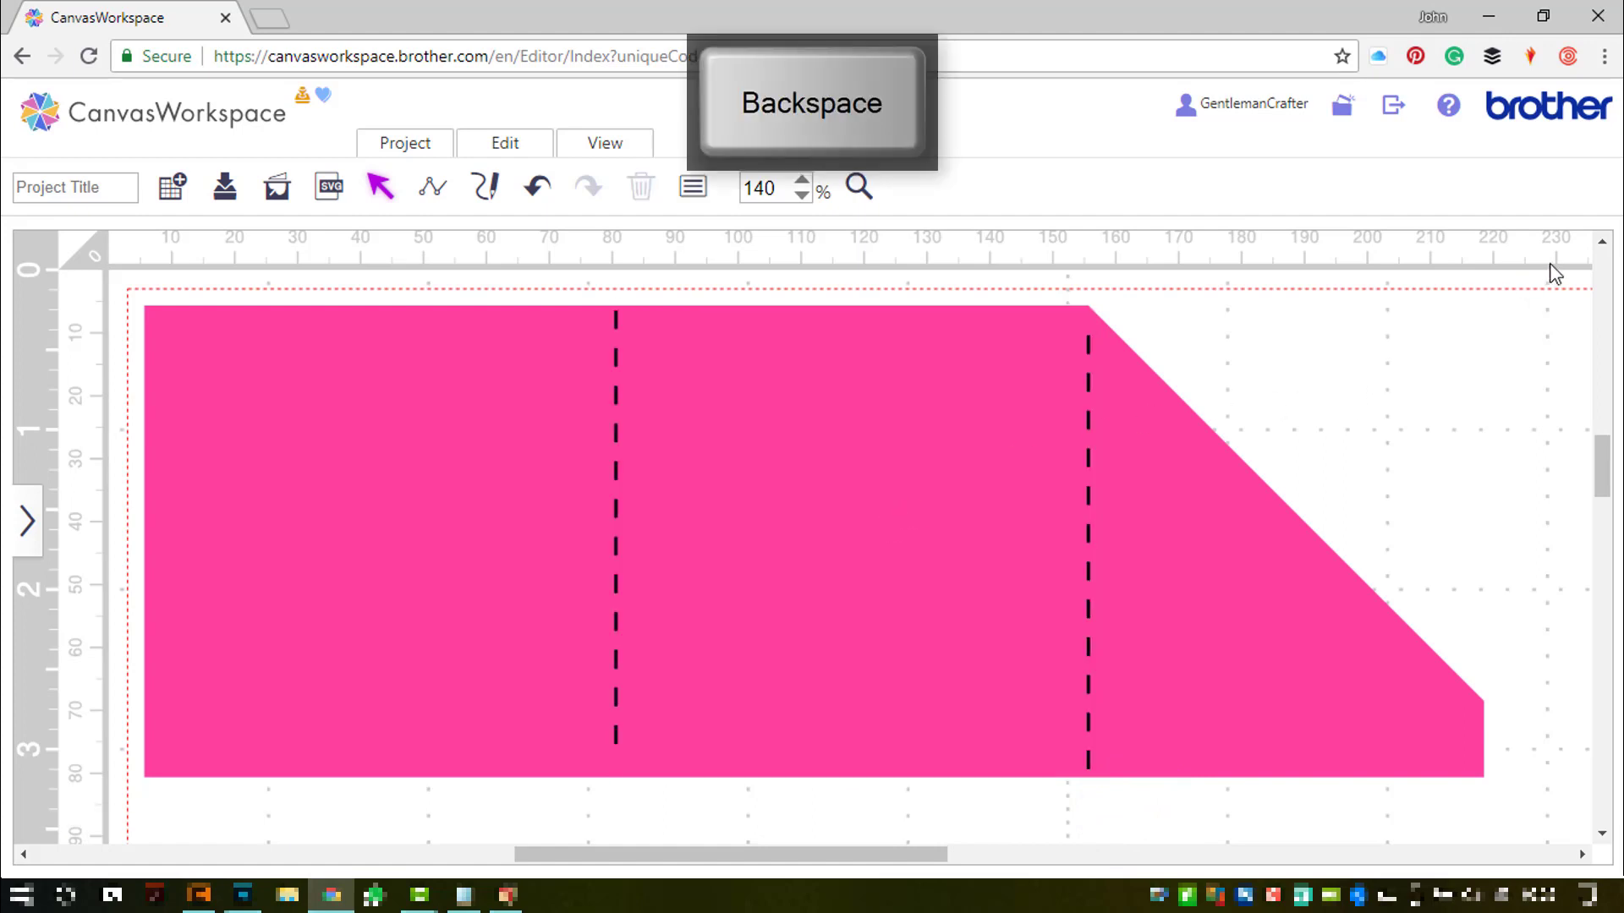
left_click_drag(1550, 265, 364, 802)
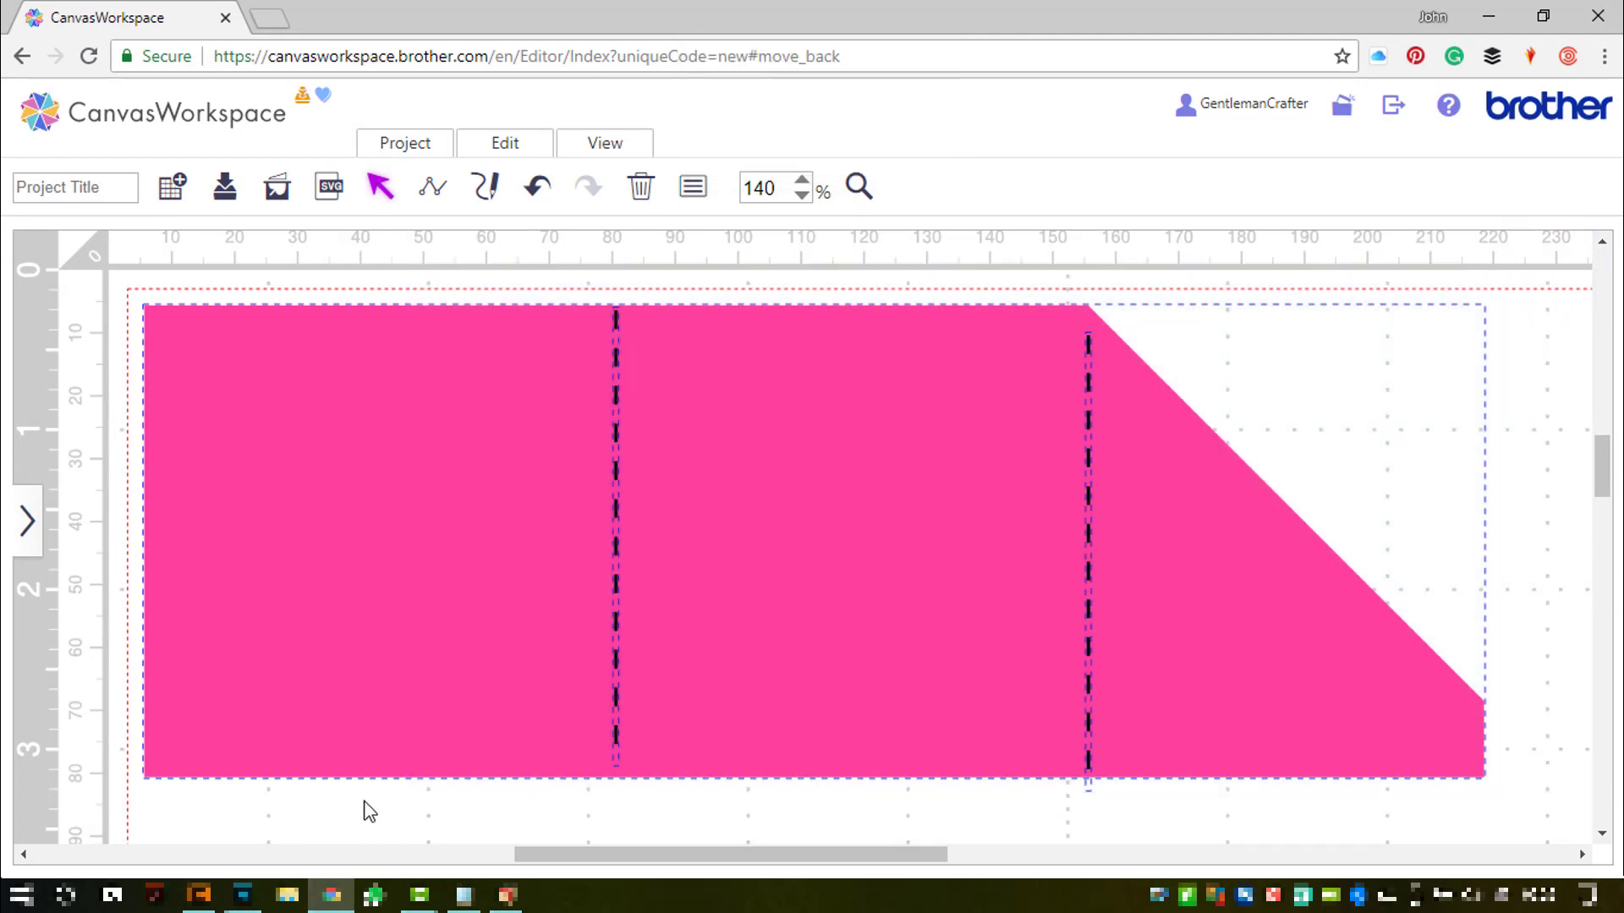
- Align the selected card pieces to the vertical middle and group them
left_click(520, 150)
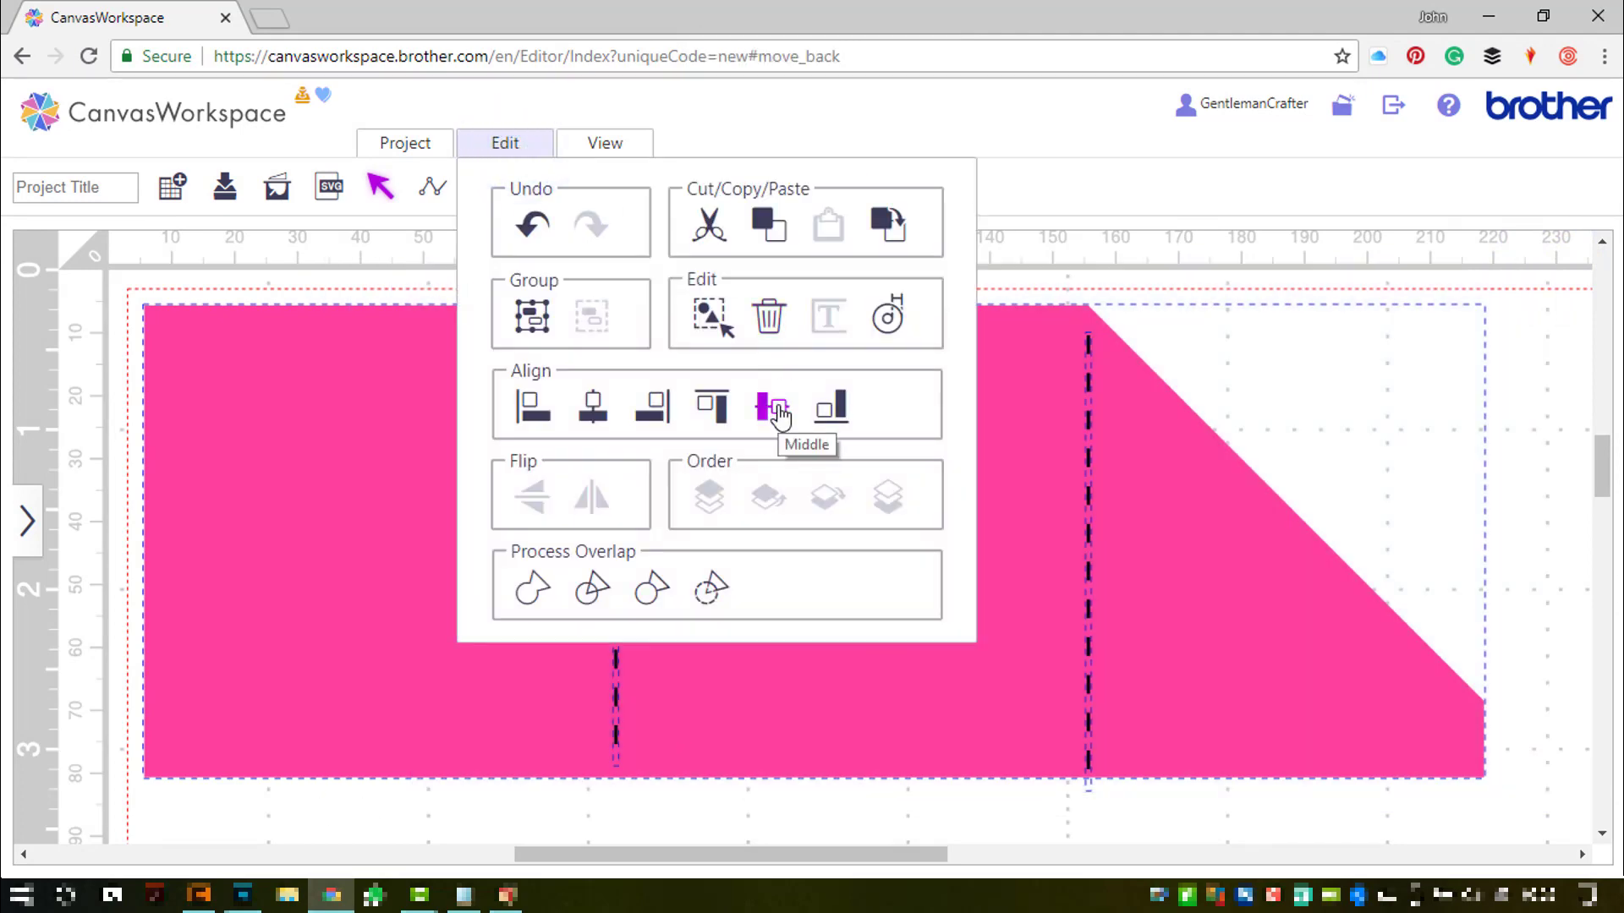
left_click(779, 415)
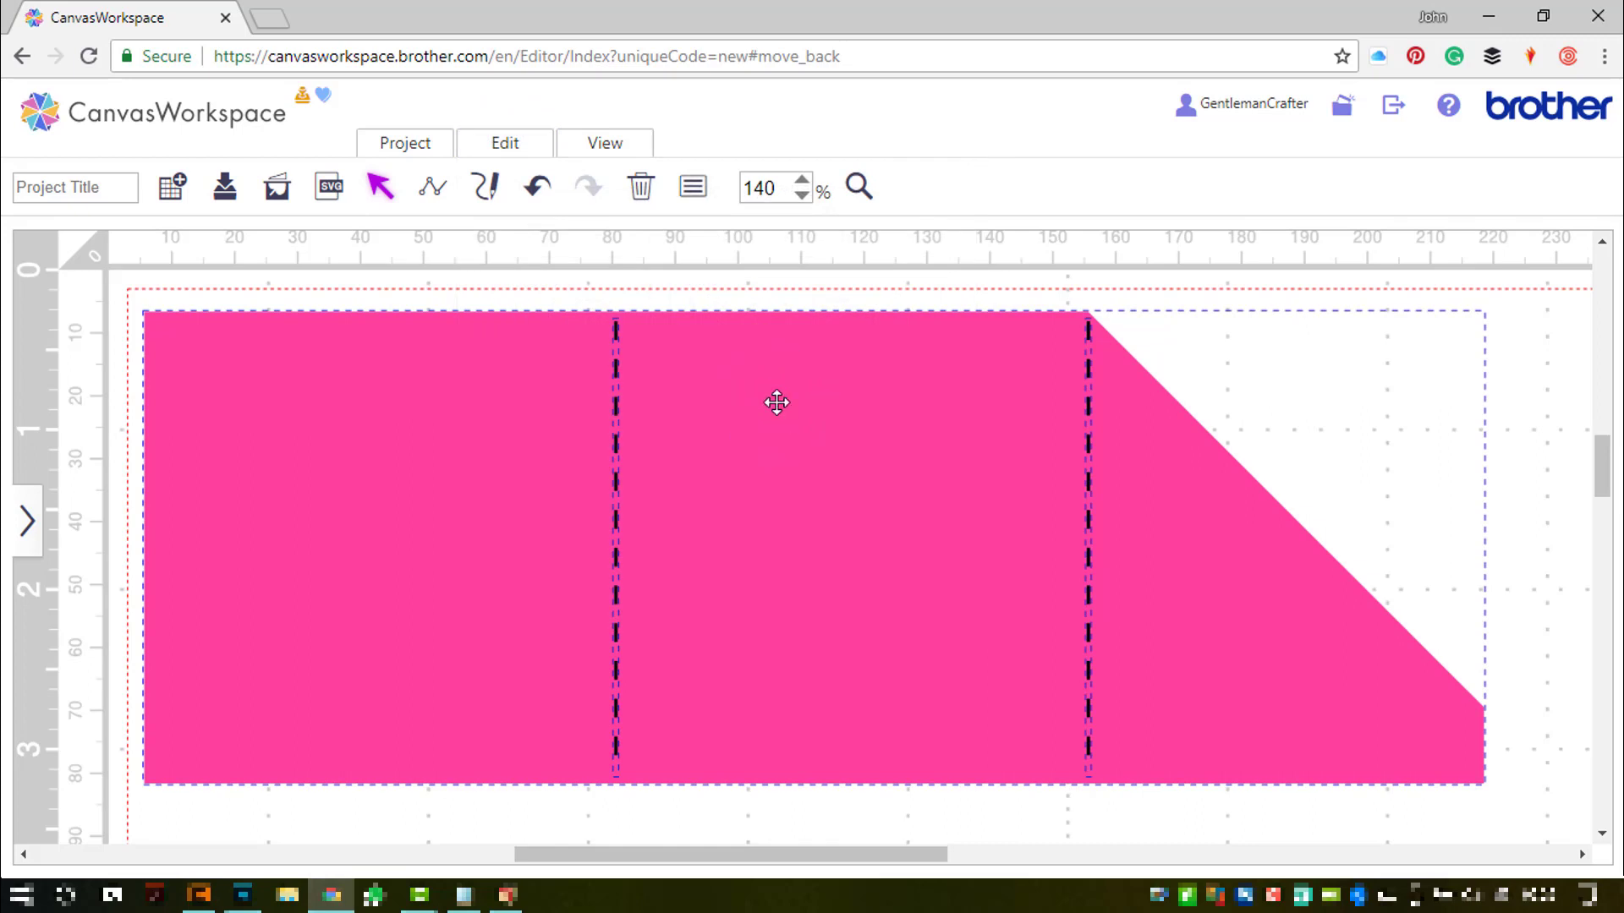
key("ctrl+g")
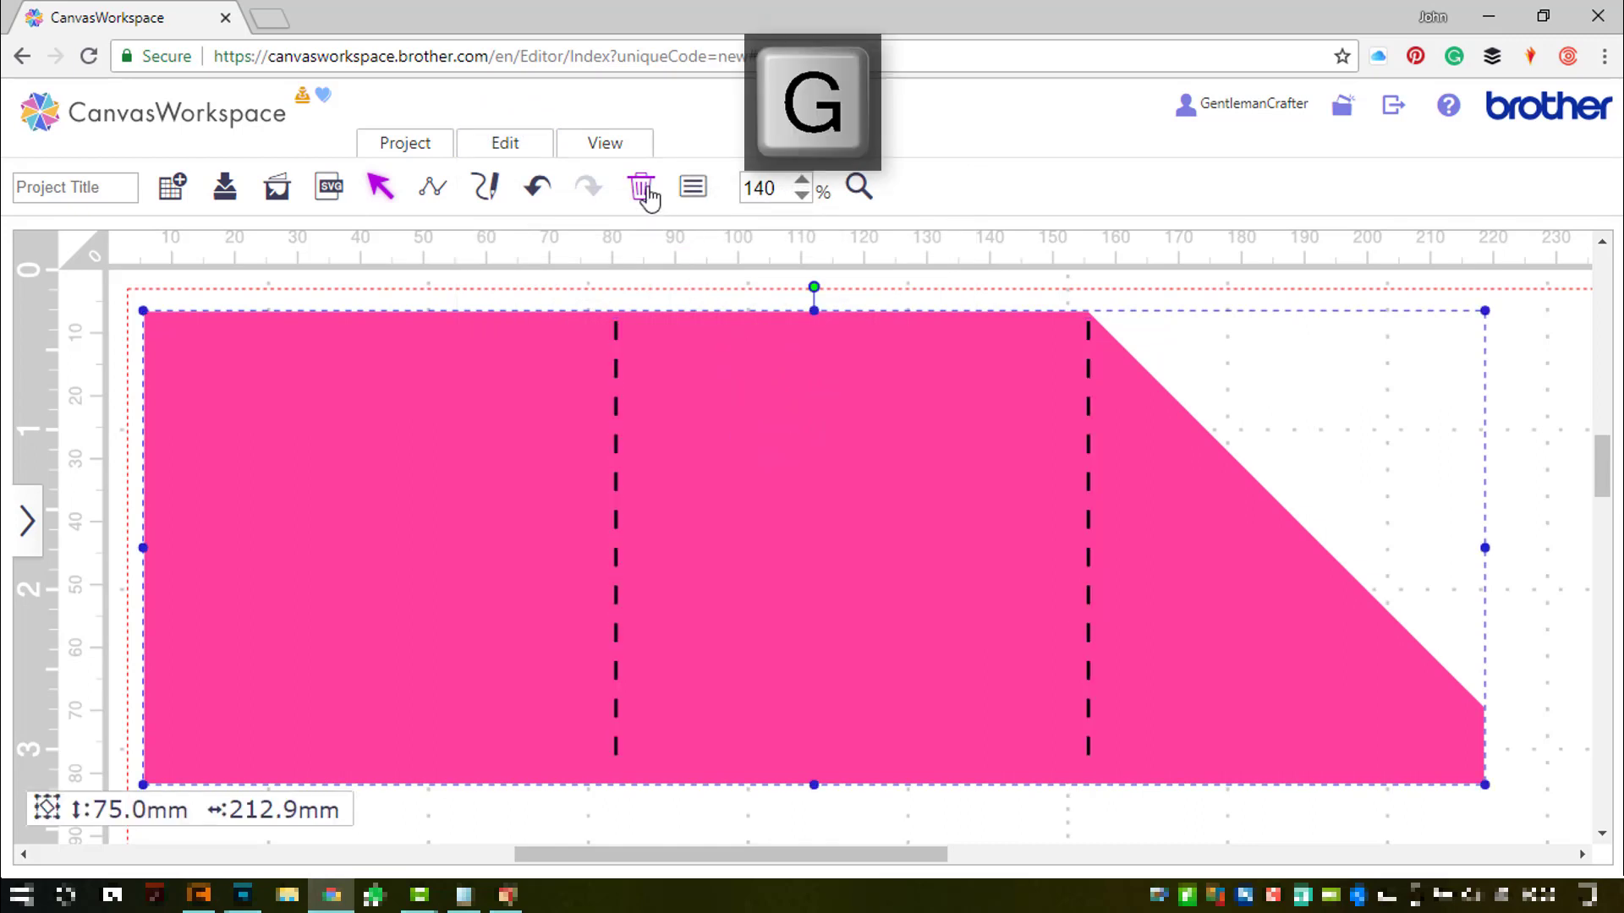
- Fit the mat in view and enlarge the grouped card to 101.6 × 288.4 mm
left_click(618, 150)
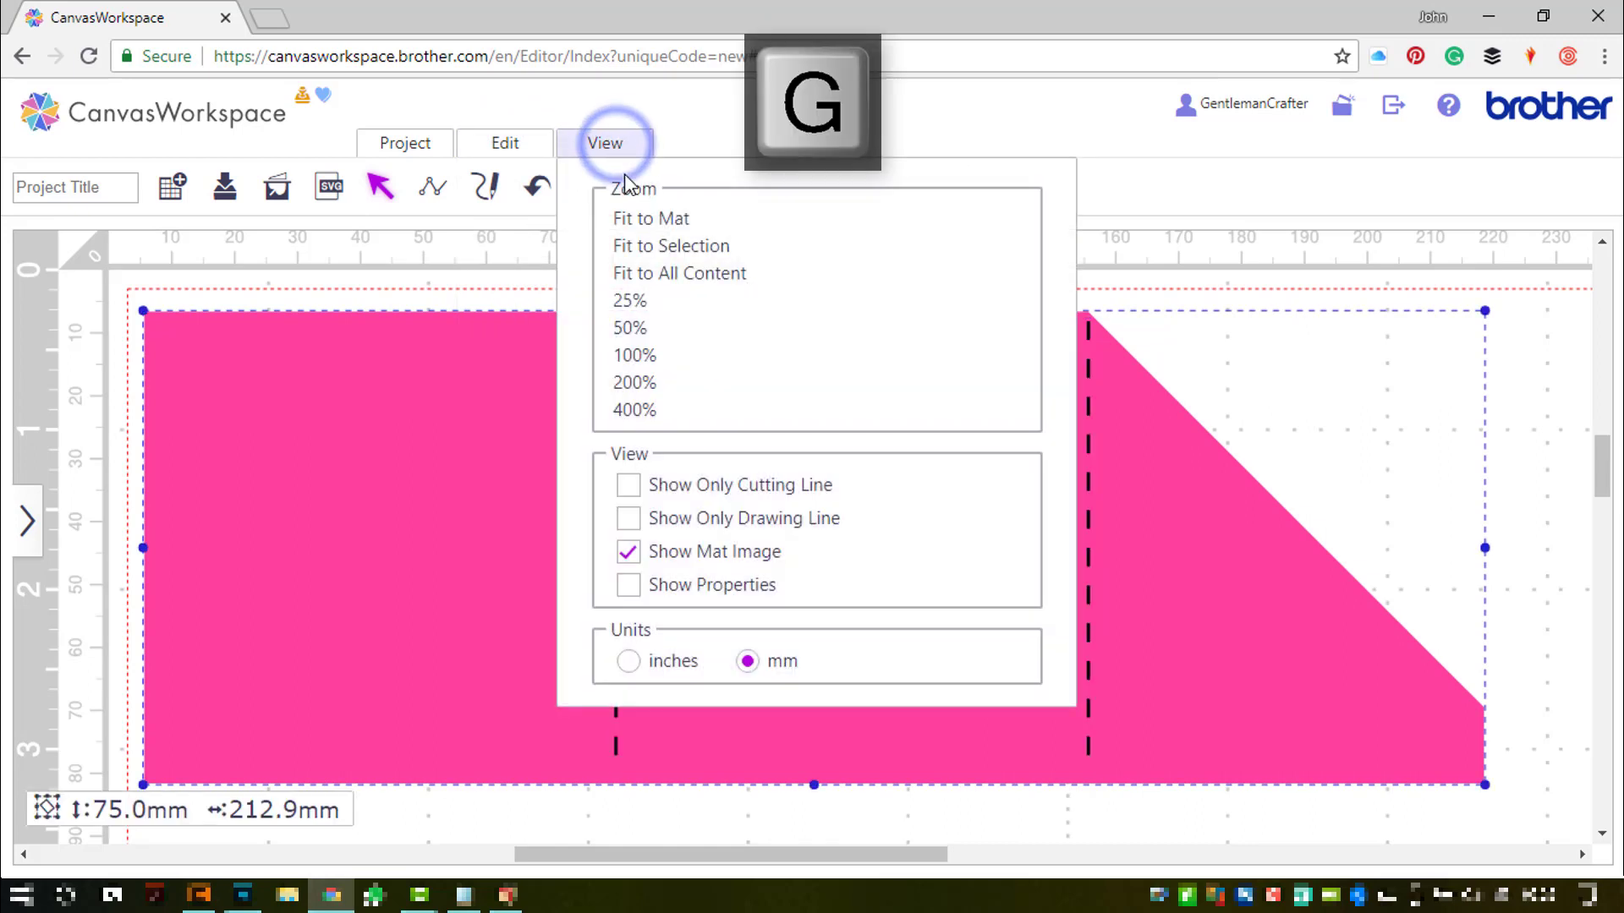
left_click(630, 218)
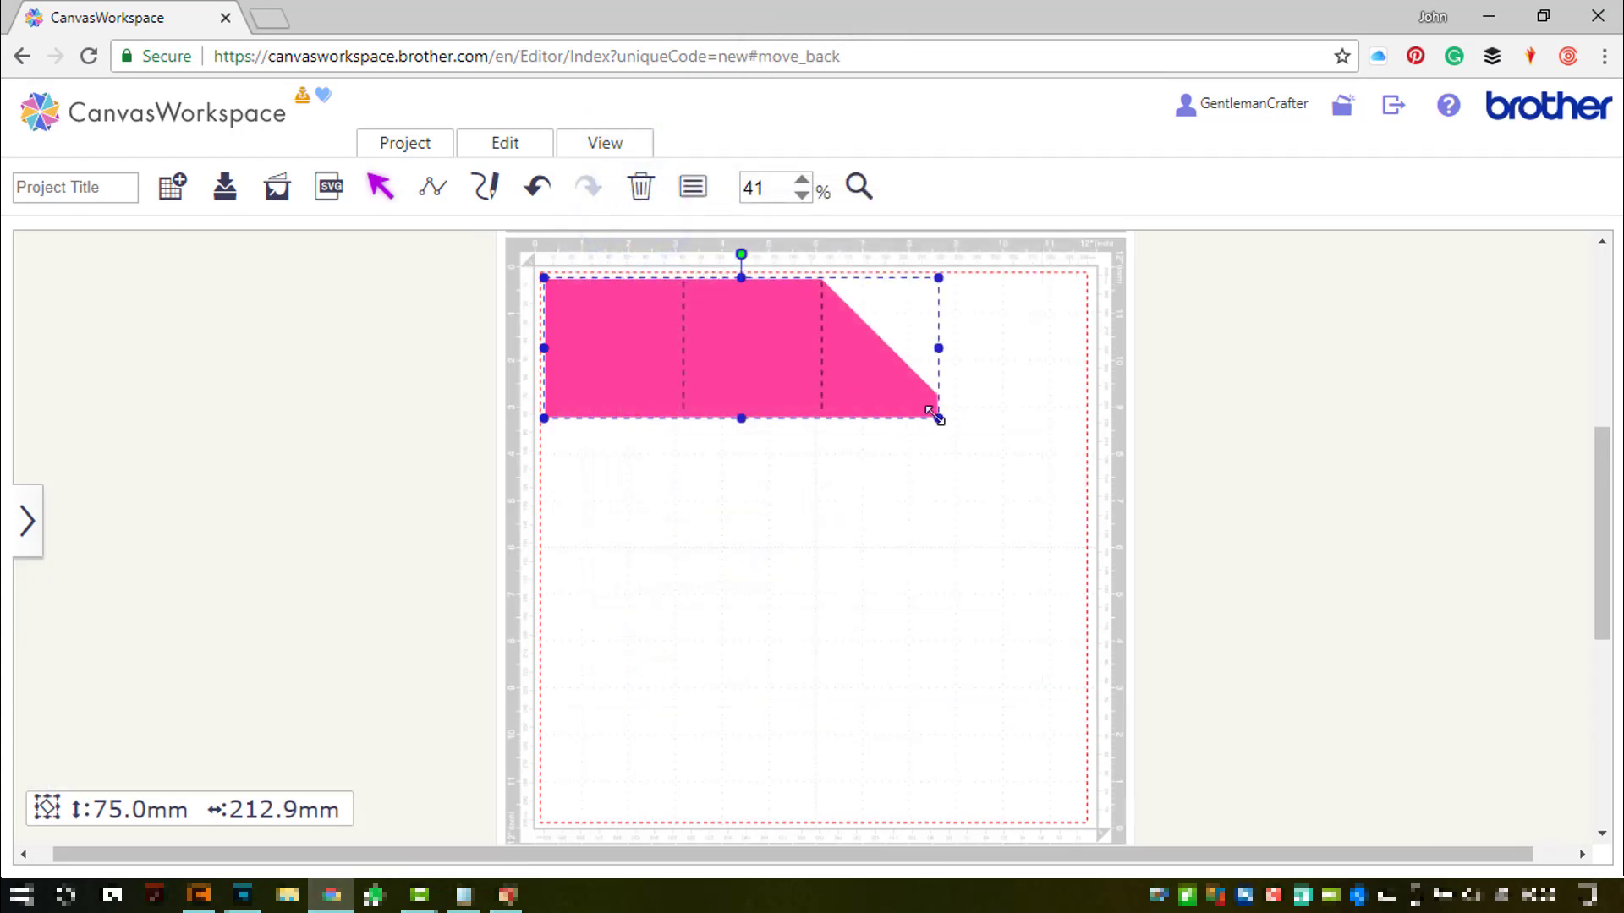
left_click_drag(939, 418, 1079, 571)
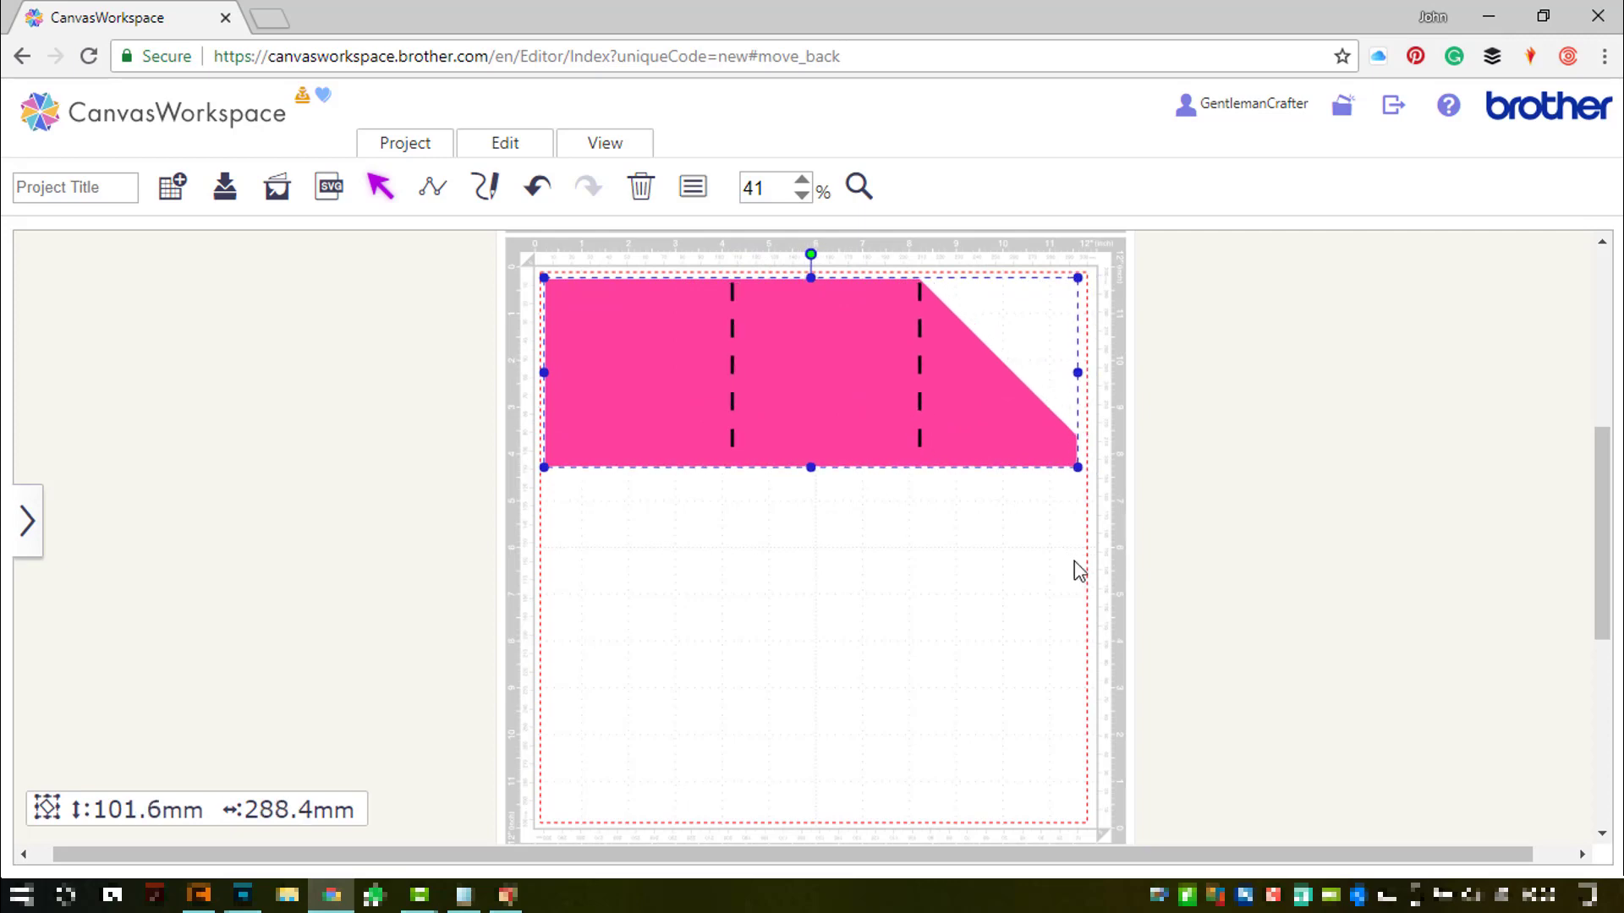
- Zoom to the card, title the project Gift_Pocket_Card, and start the Download
left_click(630, 148)
left_click(656, 246)
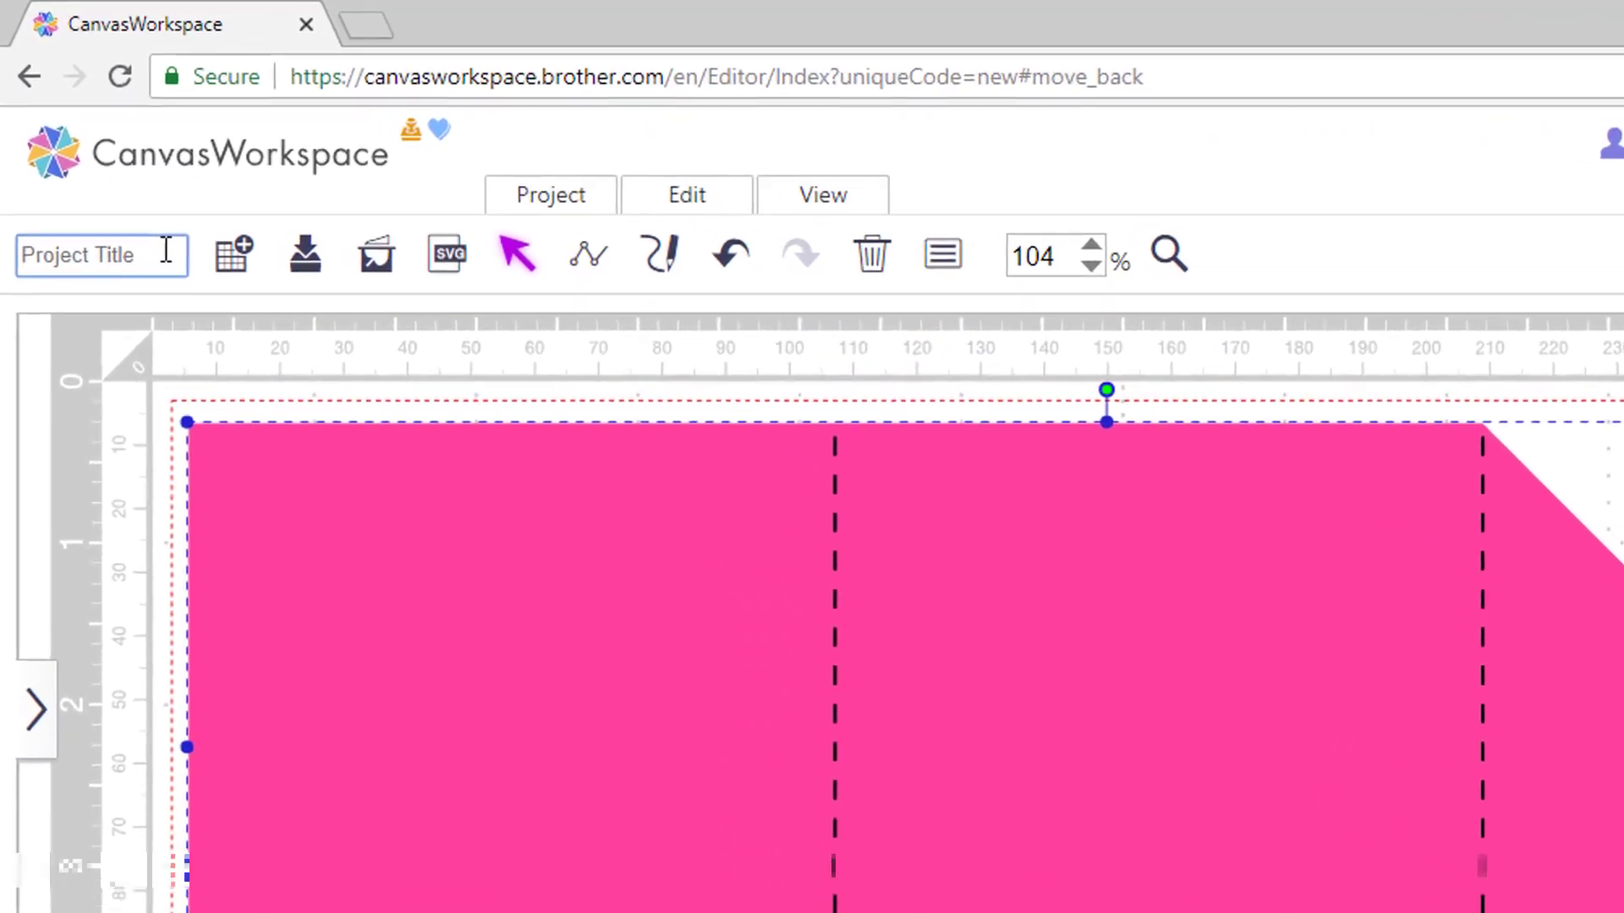
type("Gift_Pock")
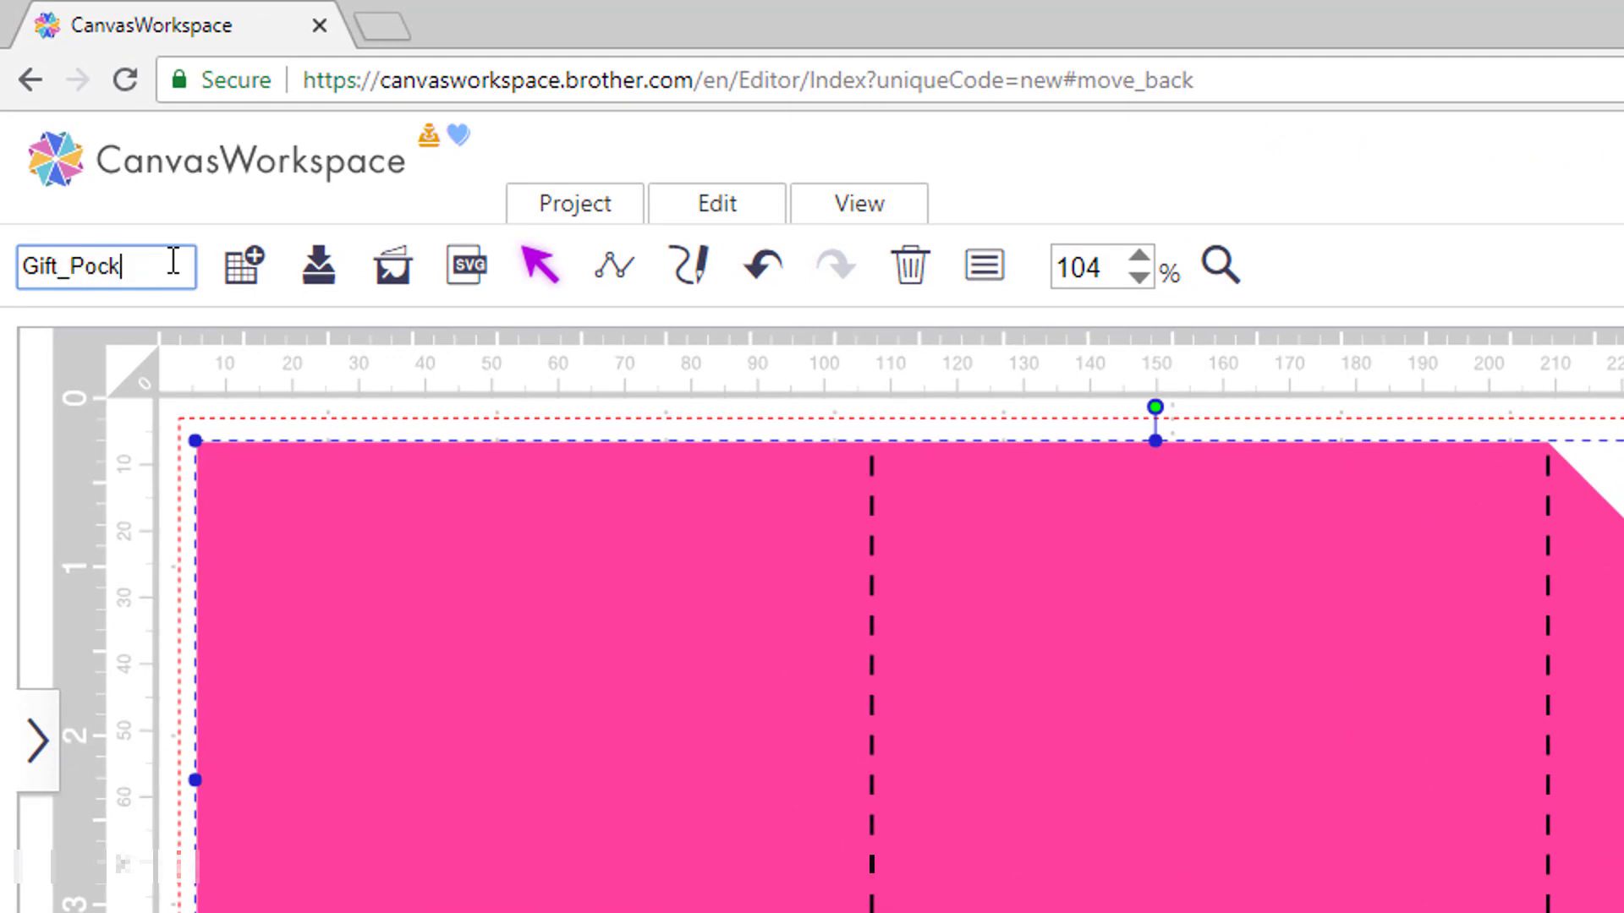
type("et_Card")
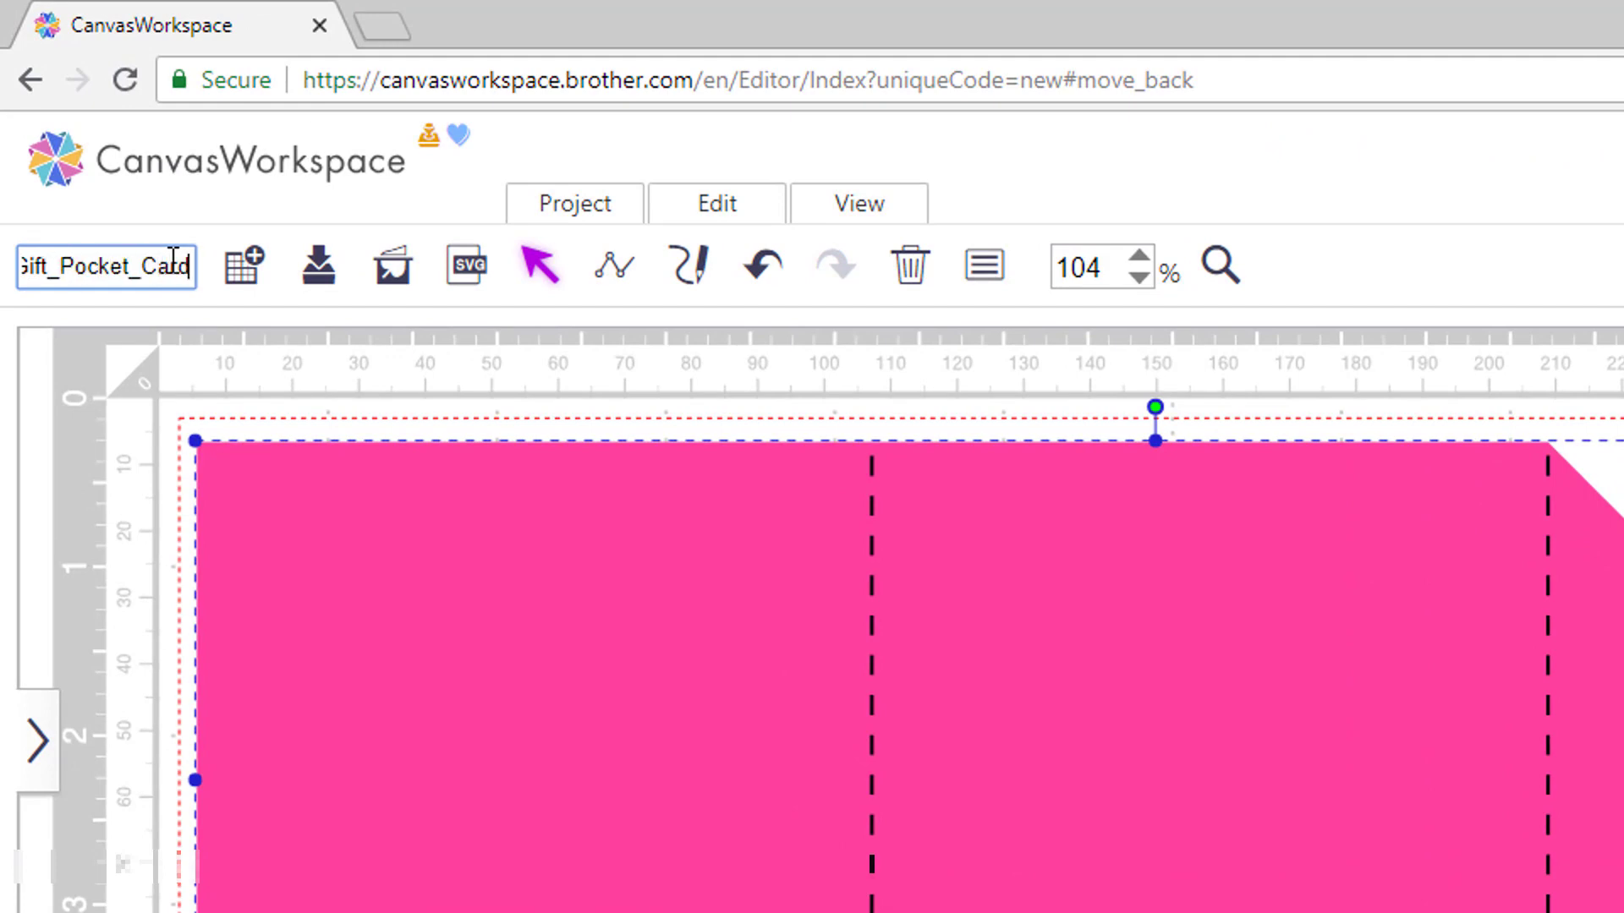
left_click(50, 727)
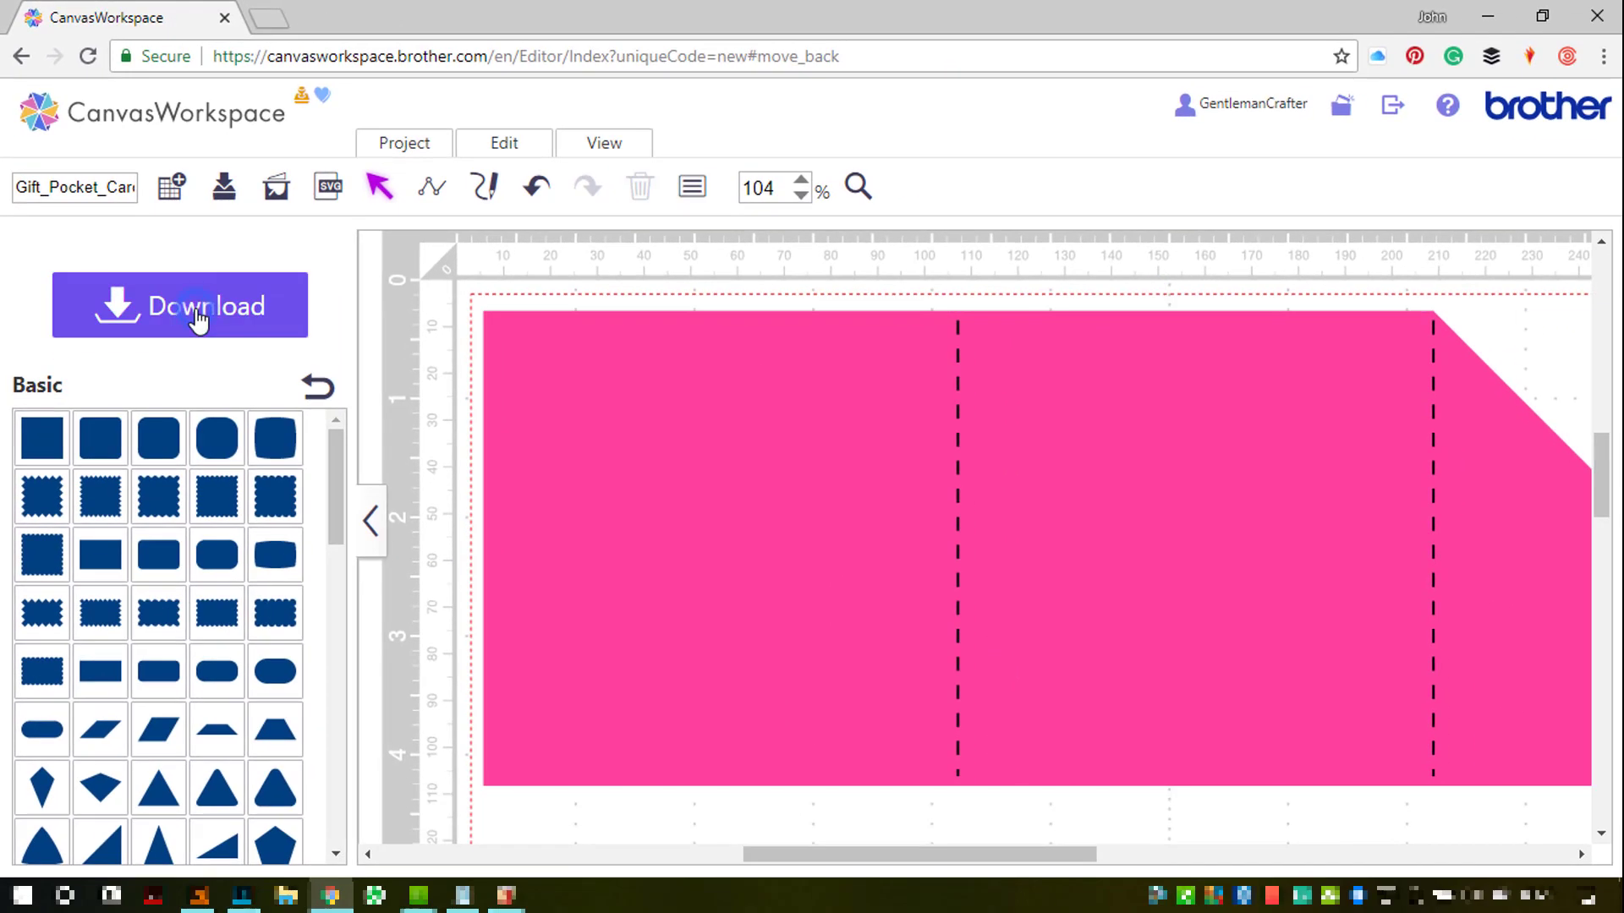
left_click(281, 452)
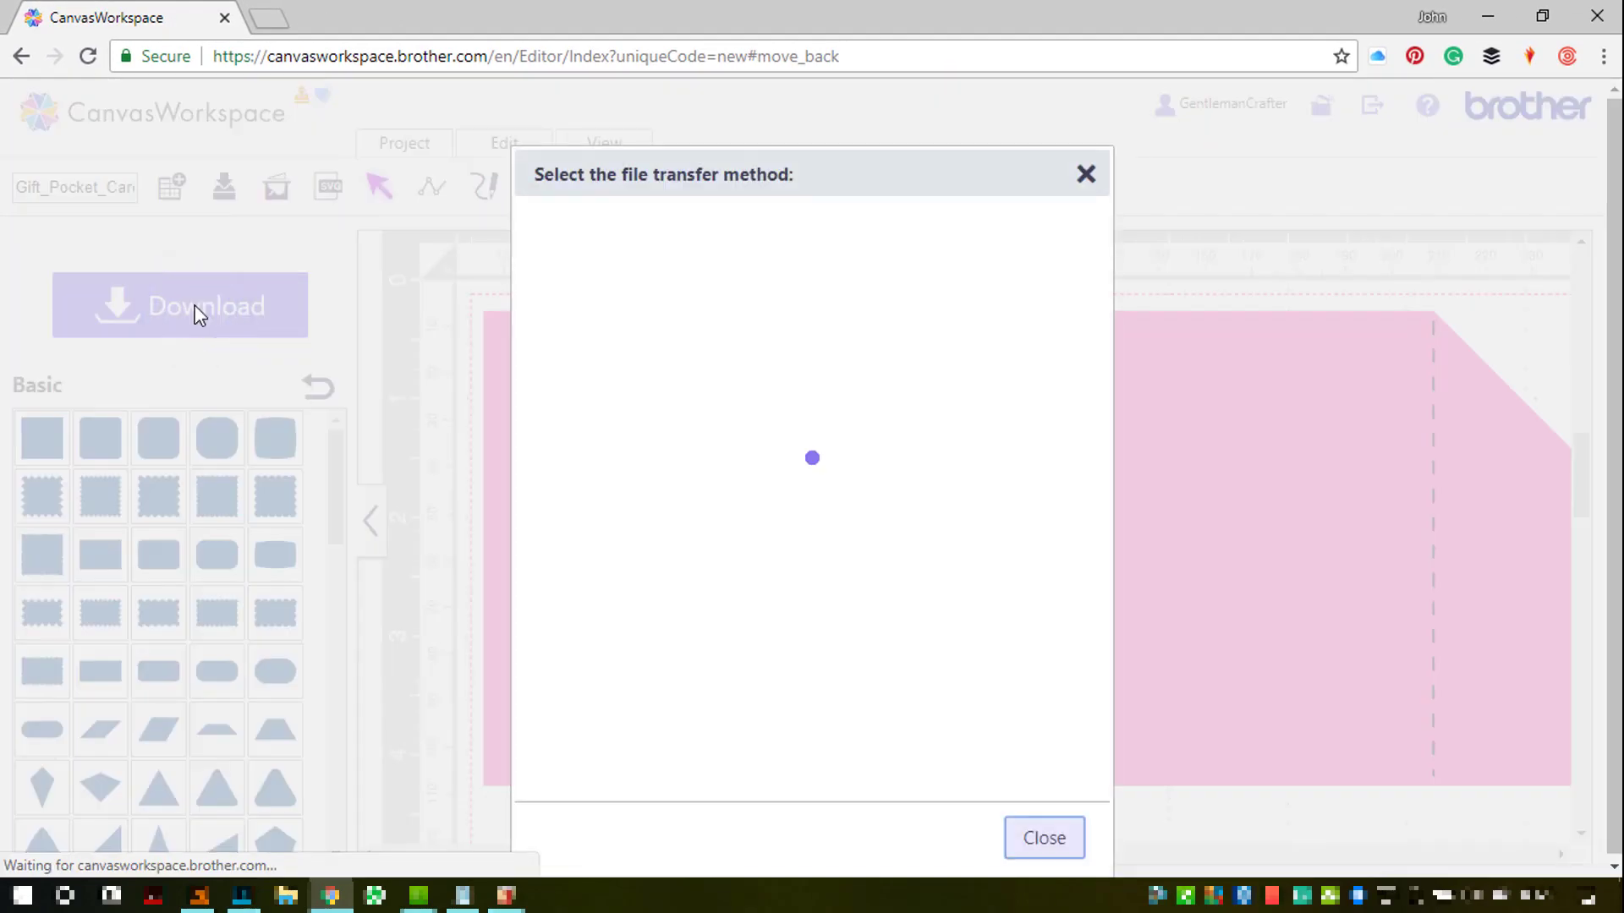